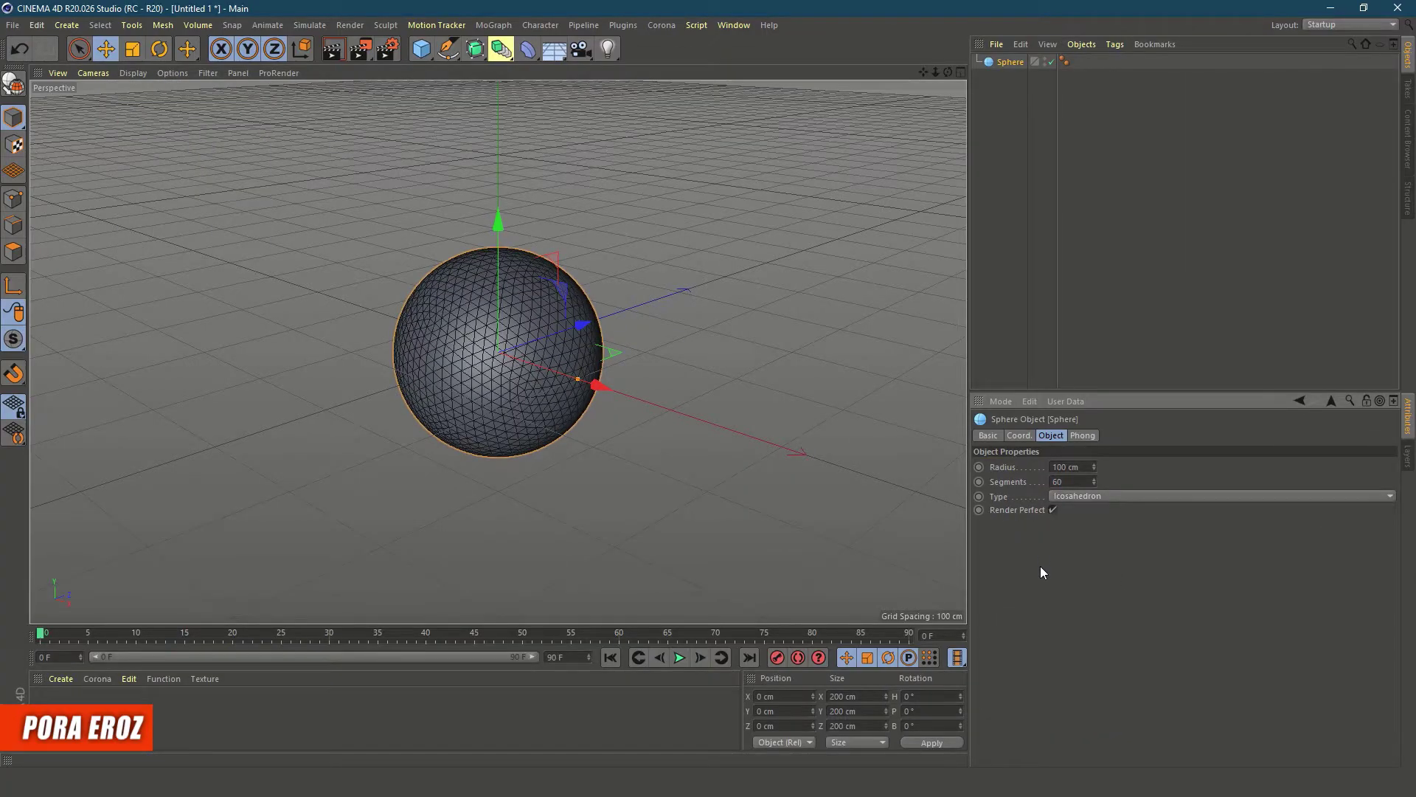
Save the scene as DR 17 - War Droid.c4d and add a Tube primitive
key(ctrl+s)
key(Return)
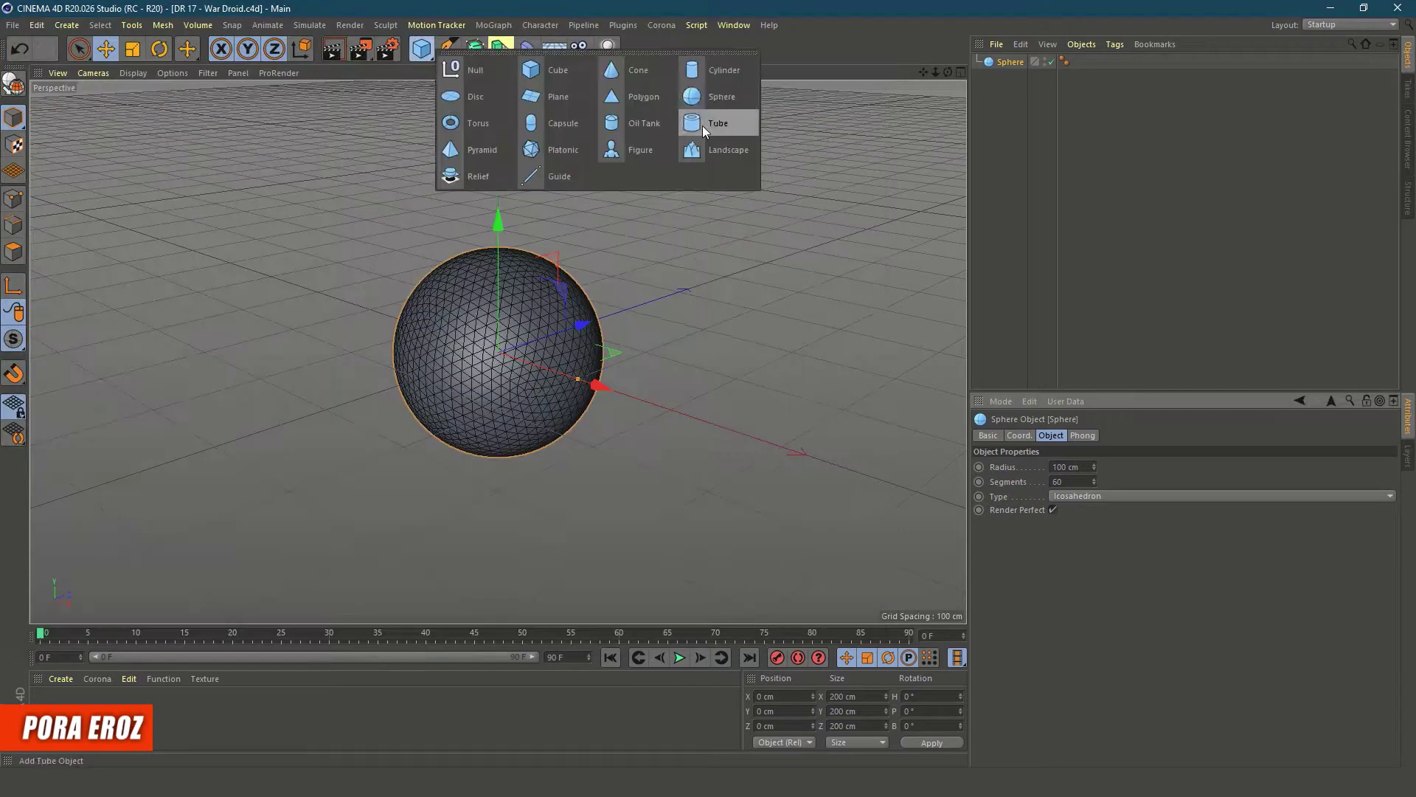
click(702, 125)
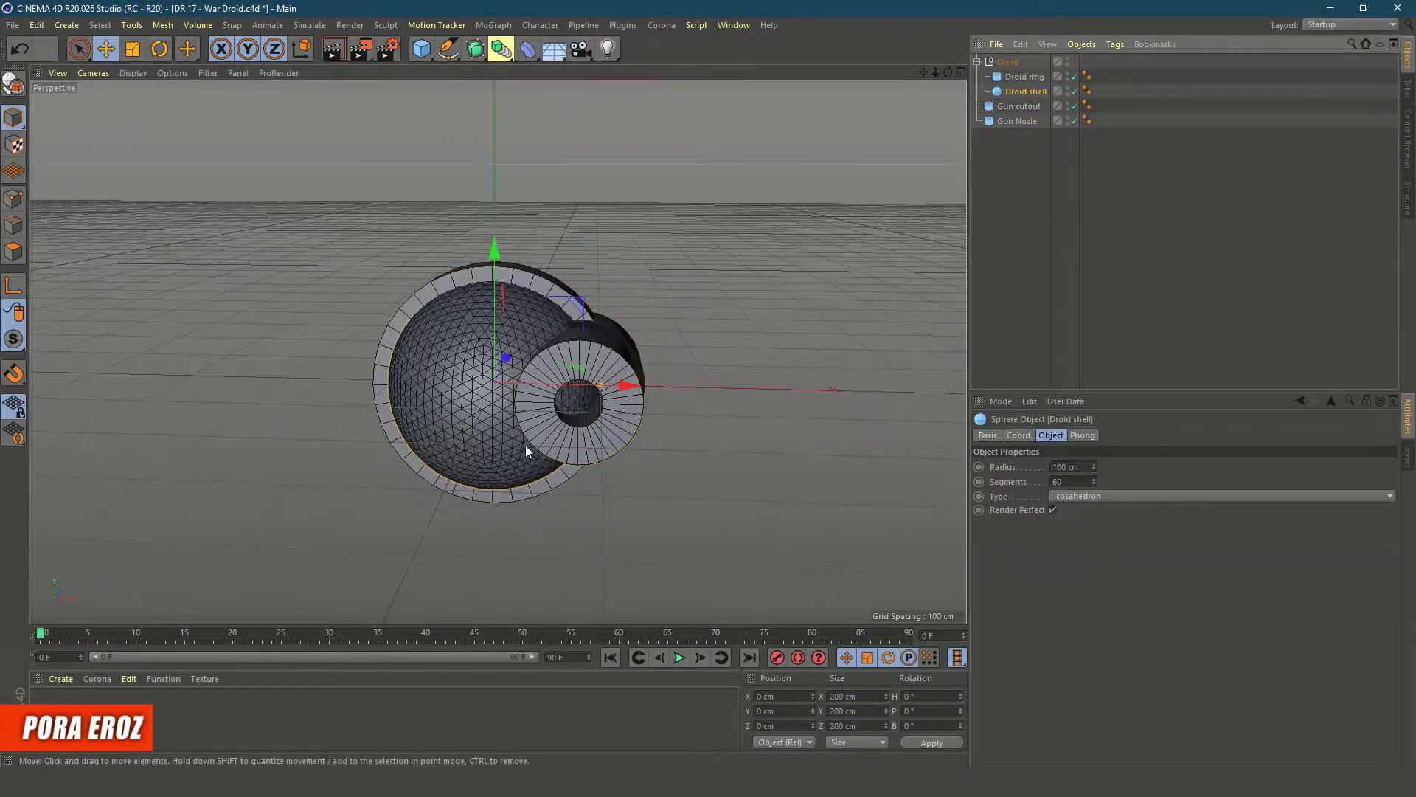
Select a few polygons on the droid shell and extrude them out slightly as a panel
click(436, 373)
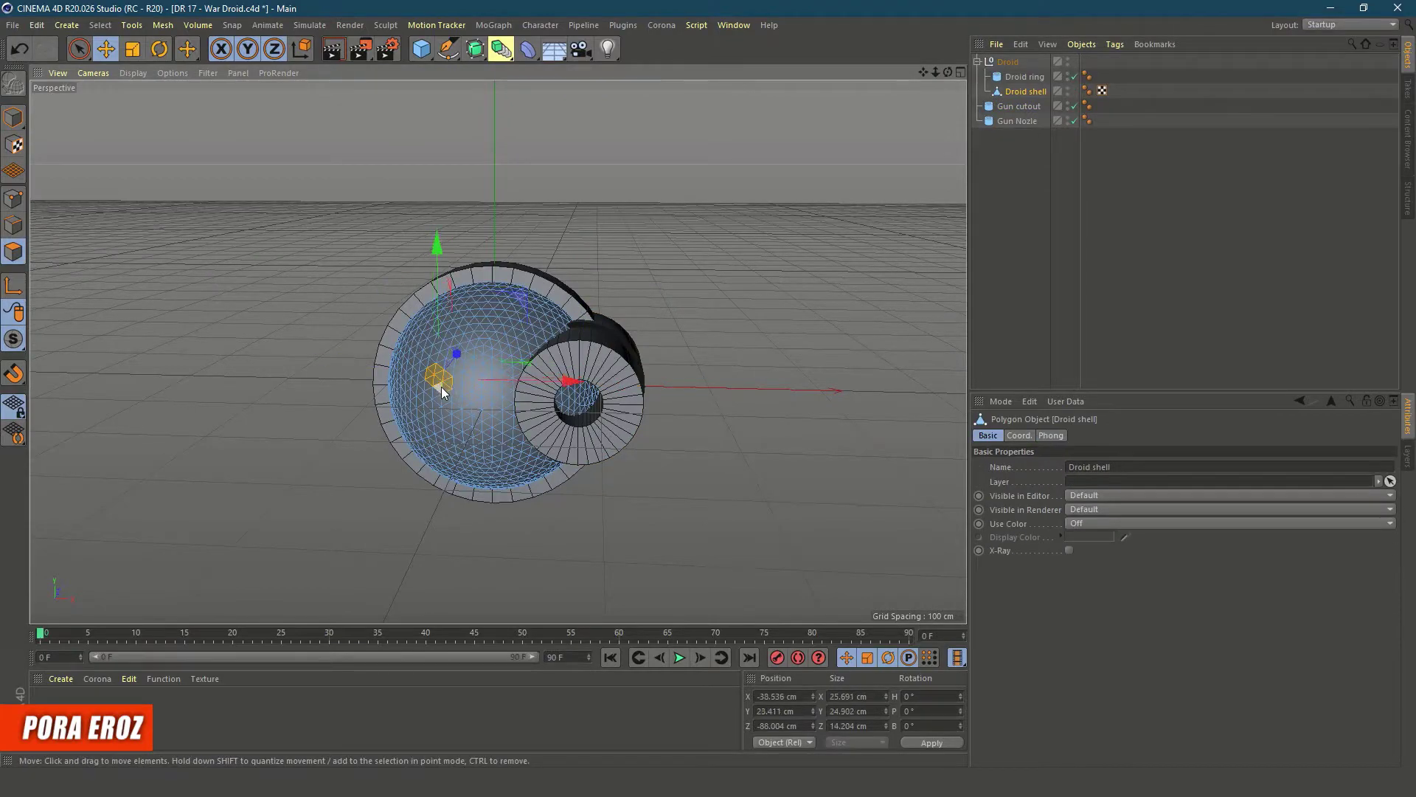
scroll(442, 372, up, 3)
shift+click(467, 379)
alt+drag(403, 550, 785, 429)
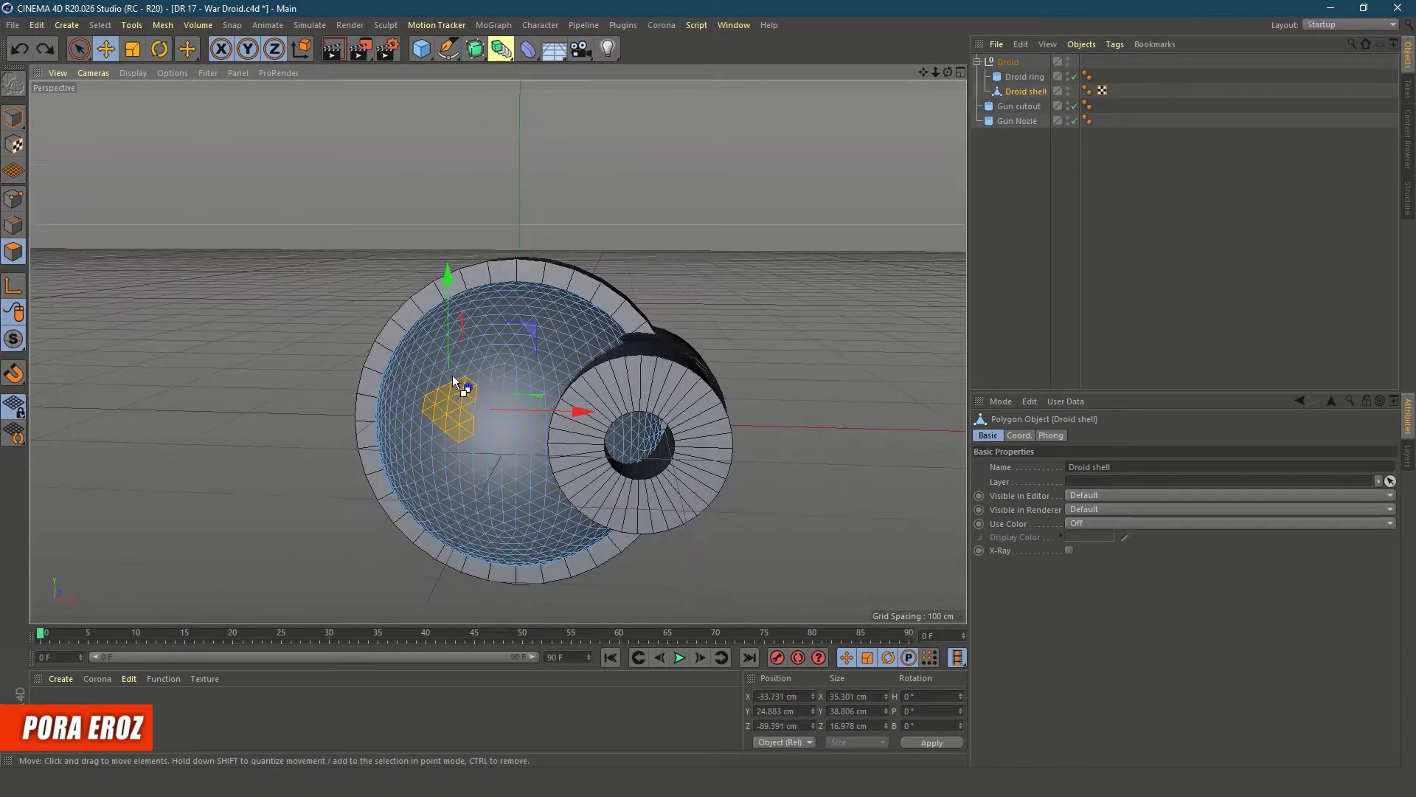
right_click(784, 429)
click(851, 429)
mouse_move(935, 72)
mouse_down()
mouse_move(949, 77)
mouse_move(930, 77)
mouse_up()
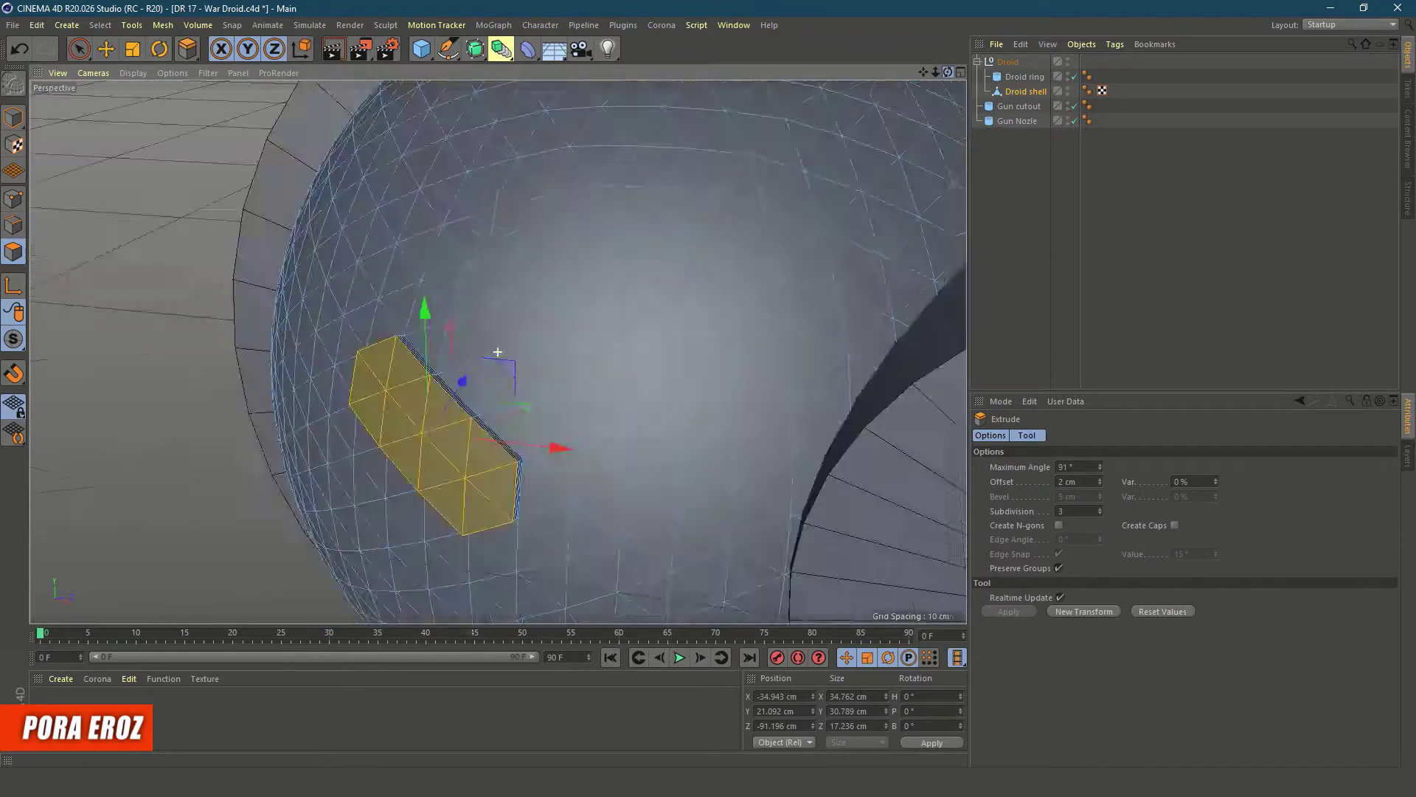
Bevel the panel polygons inward, then return to Model mode with the Move tool
key(m)
key(s)
mouse_move(516, 369)
alt+mouse_down()
mouse_move(285, 364)
mouse_move(332, 364)
alt+mouse_up()
key(ctrl+z)
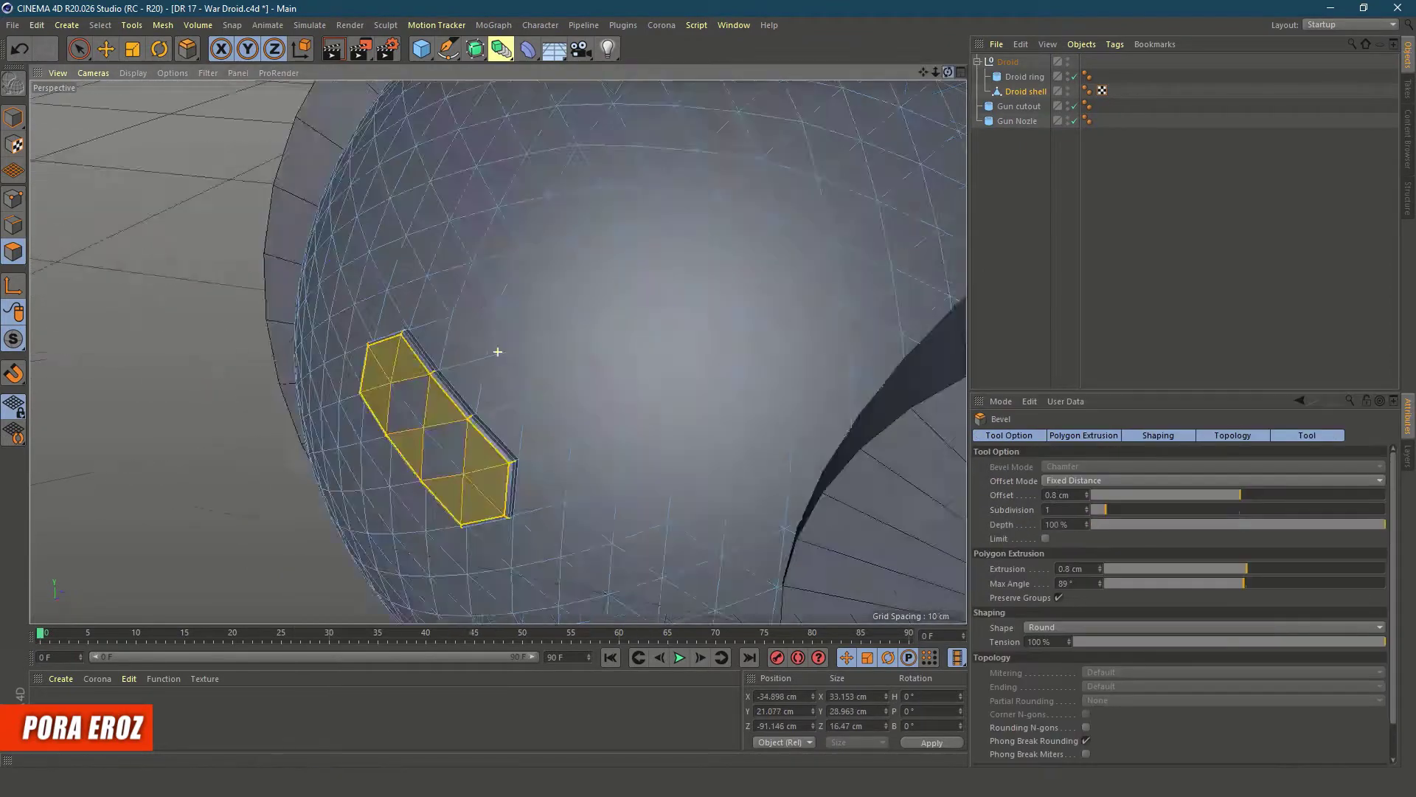
click(19, 49)
scroll(924, 125, down, 3)
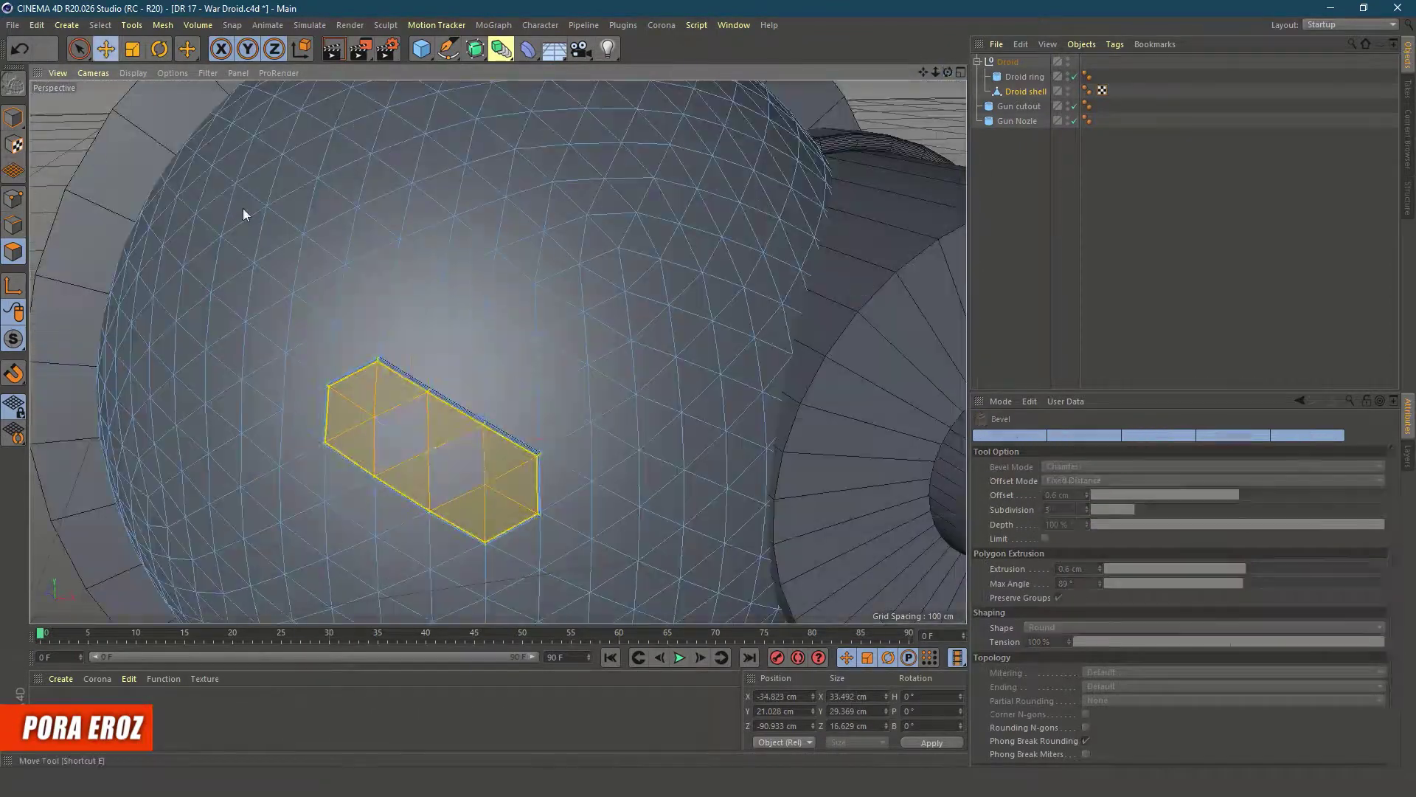
click(13, 116)
key(e)
mouse_move(895, 211)
alt+mouse_down()
mouse_move(498, 352)
mouse_move(630, 393)
alt+mouse_up()
Enable Fillet on the gun tube with a 1 cm radius
click(629, 394)
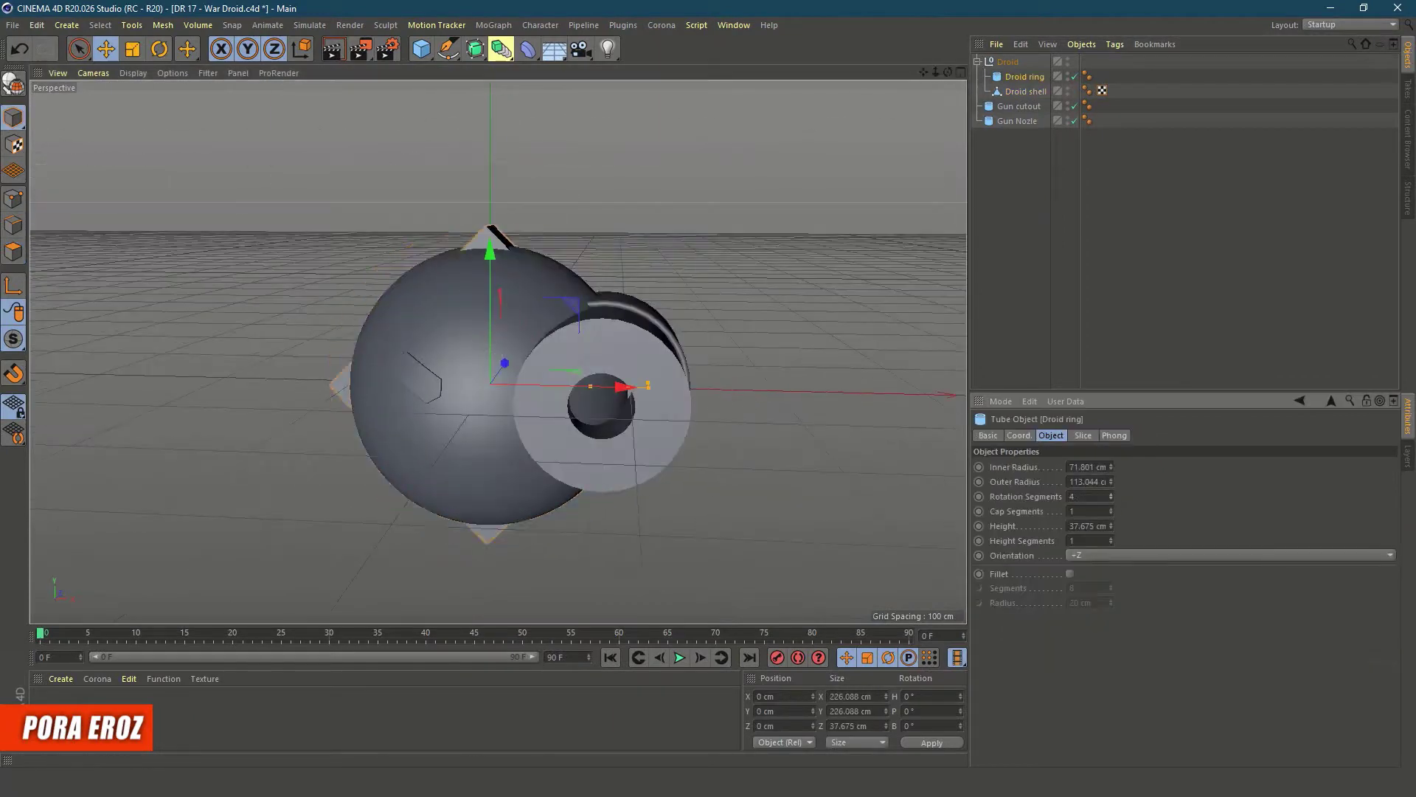
click(19, 59)
key(ctrl+y)
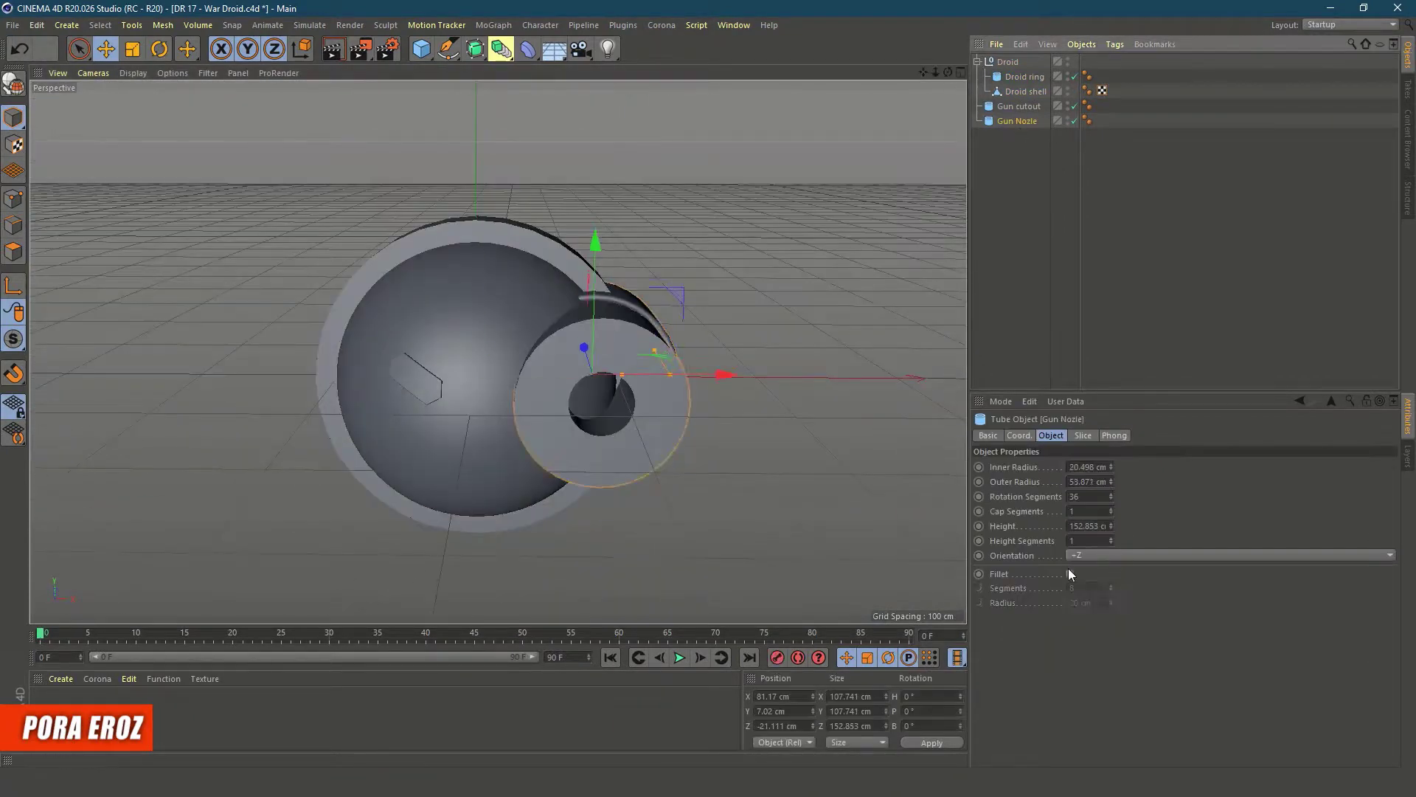
key(ctrl+y)
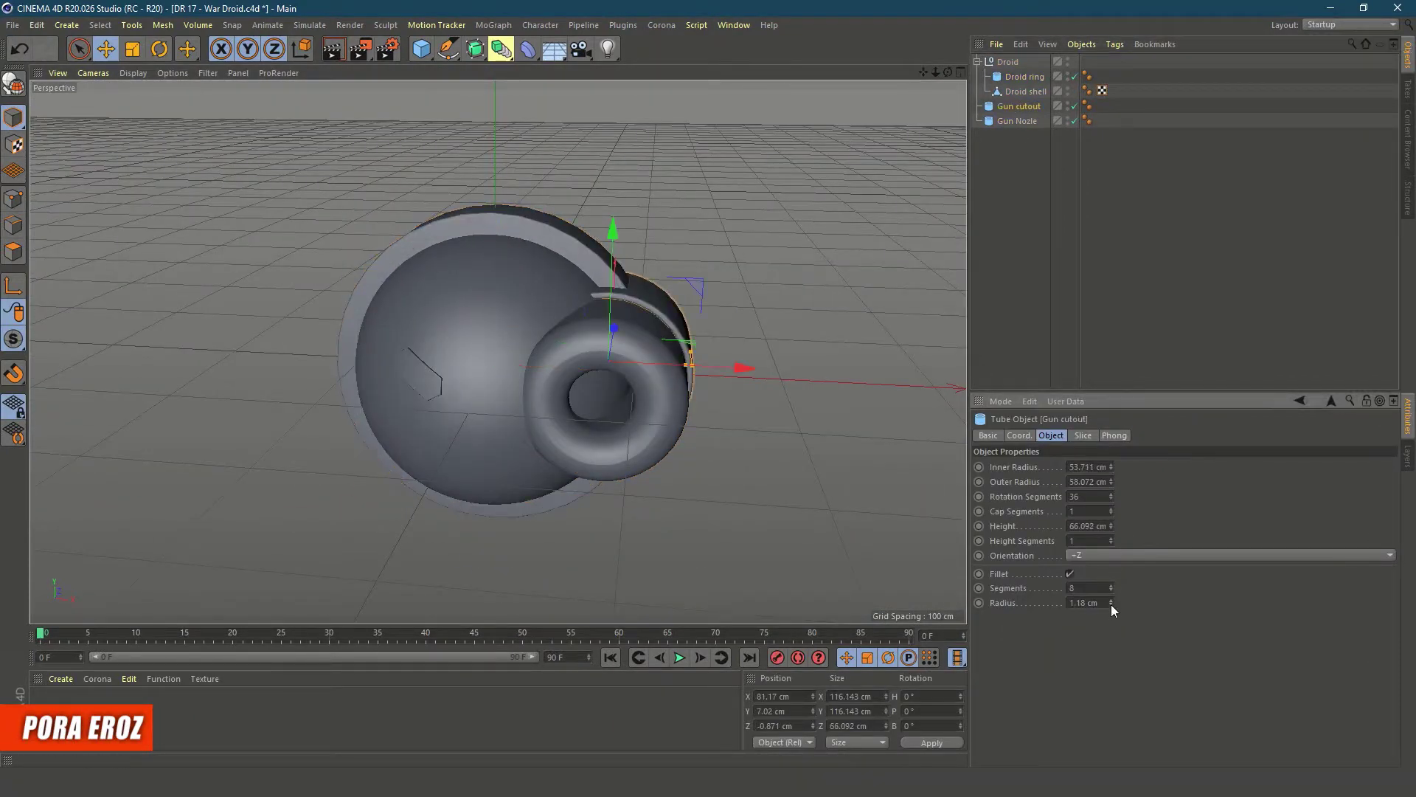
text(1)
key(Return)
Turn on wireframe-on-shaded display and inspect the gun from several angles
mouse_move(922, 295)
alt+mouse_down()
mouse_move(917, 73)
mouse_move(931, 237)
alt+mouse_up()
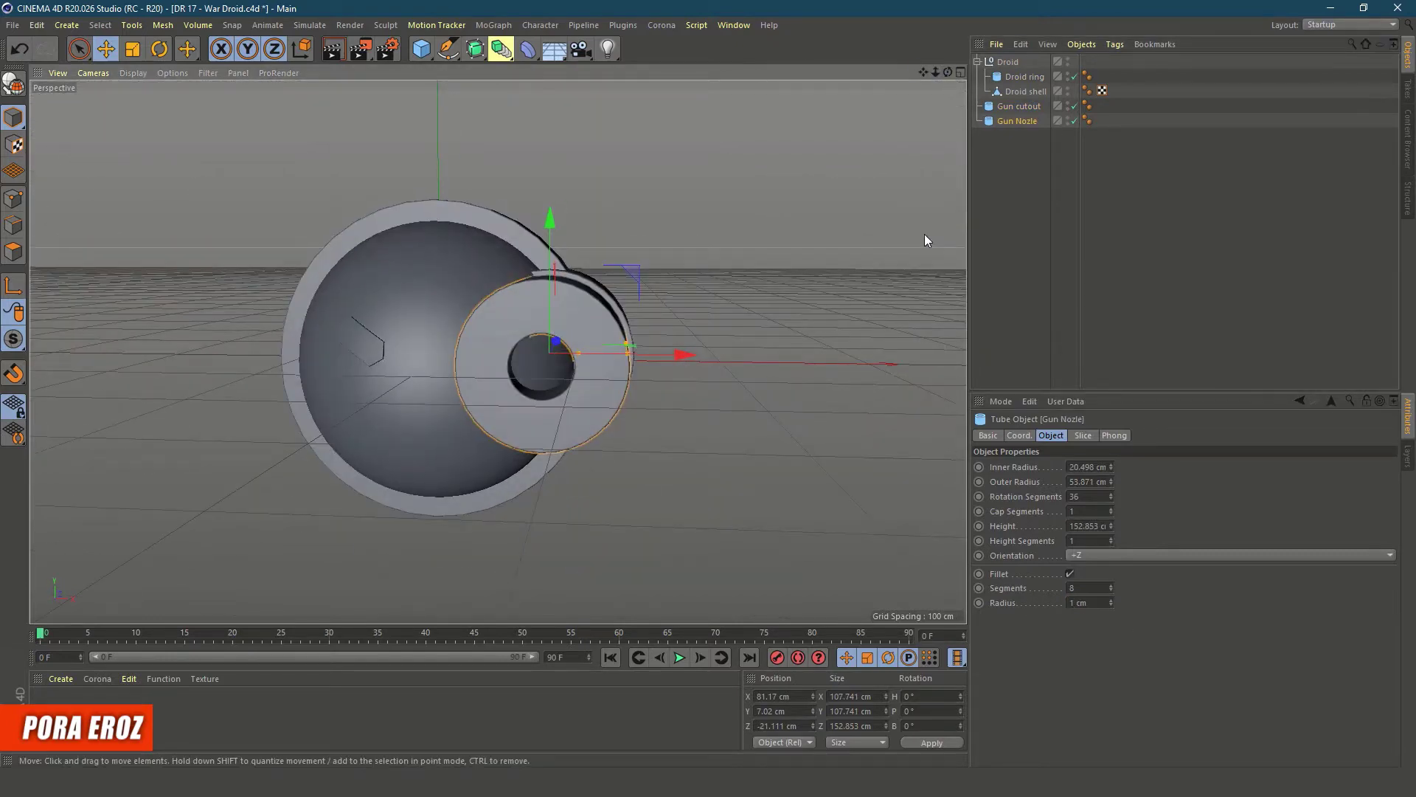
alt+drag(485, 444, 517, 414)
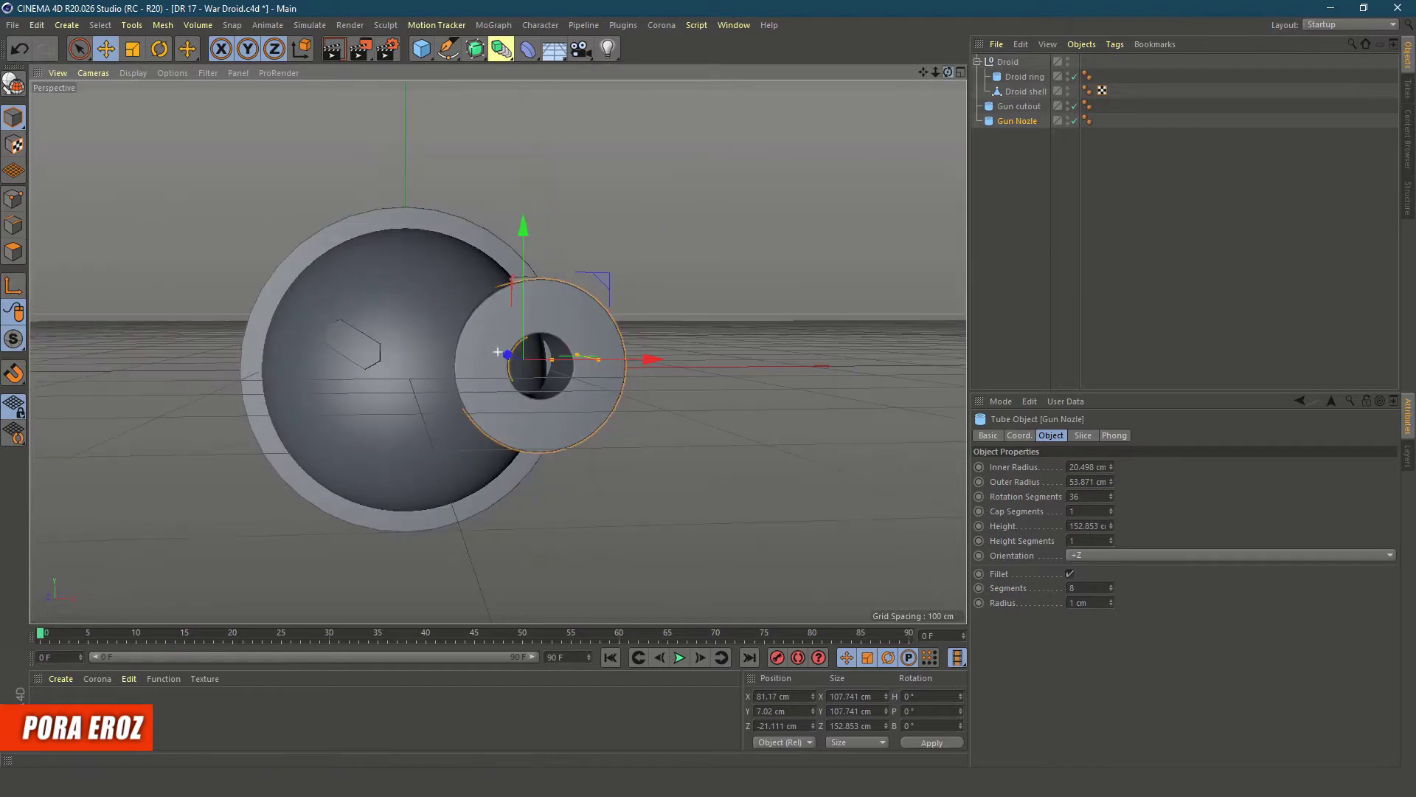
drag(949, 77, 951, 74)
key(n)
key(b)
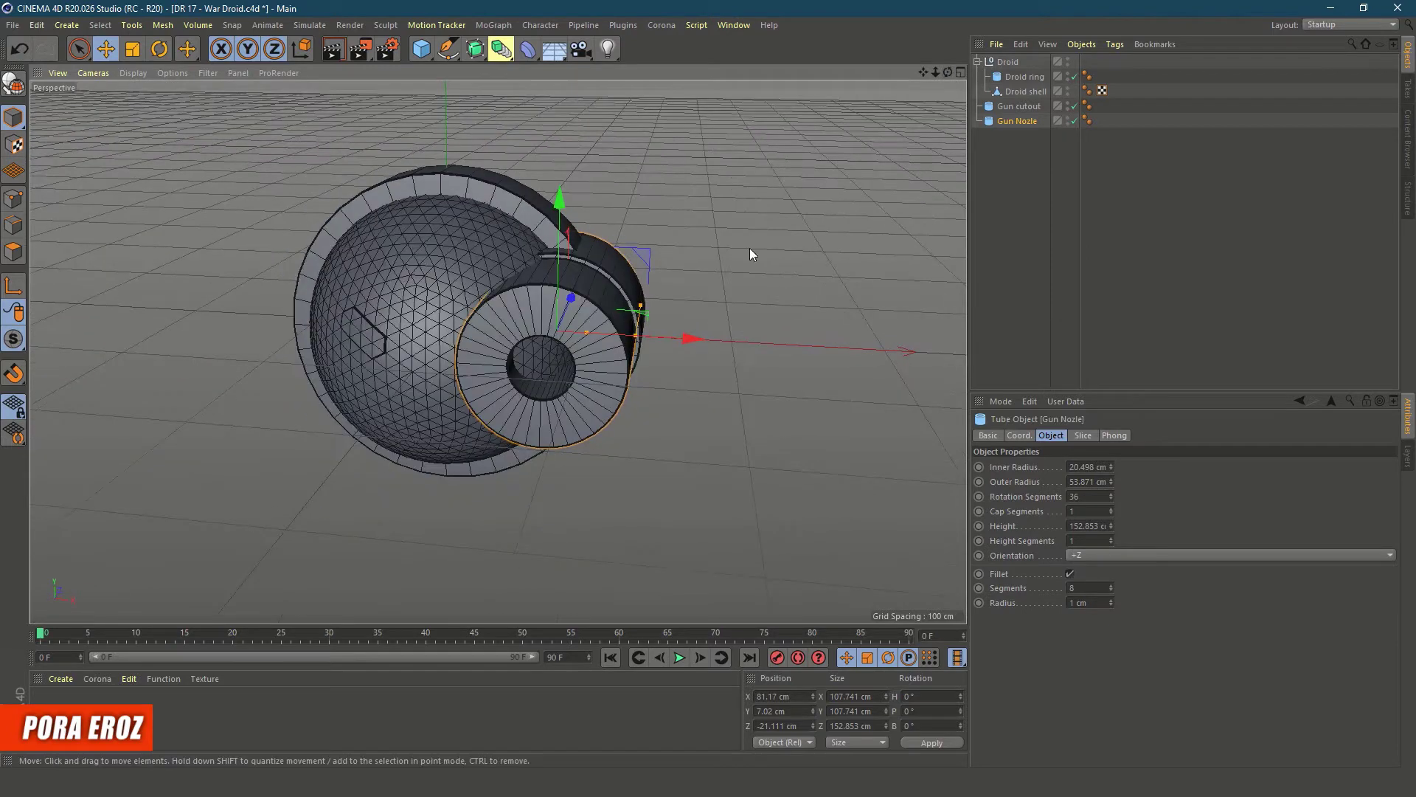
key(e)
drag(949, 72, 944, 77)
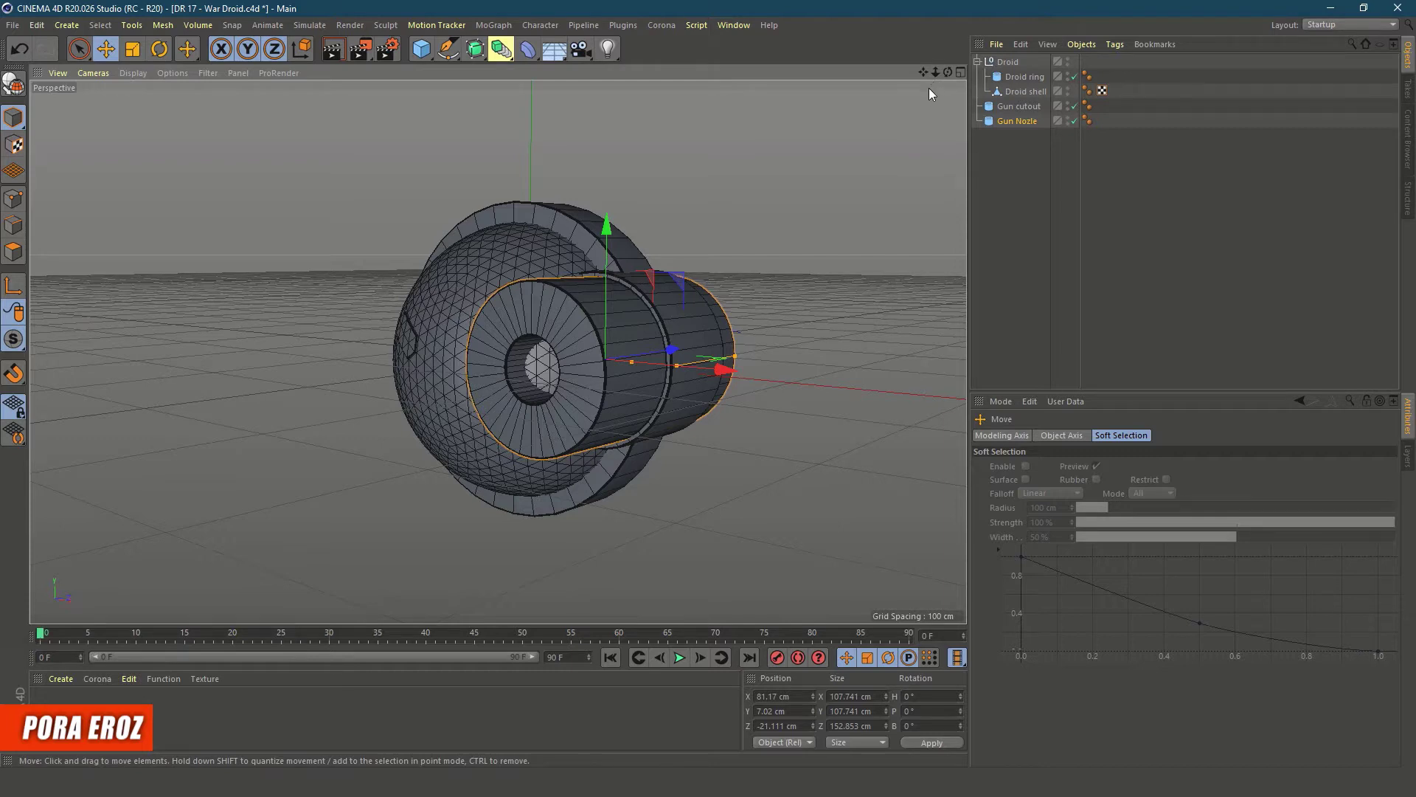
alt+drag(928, 87, 951, 65)
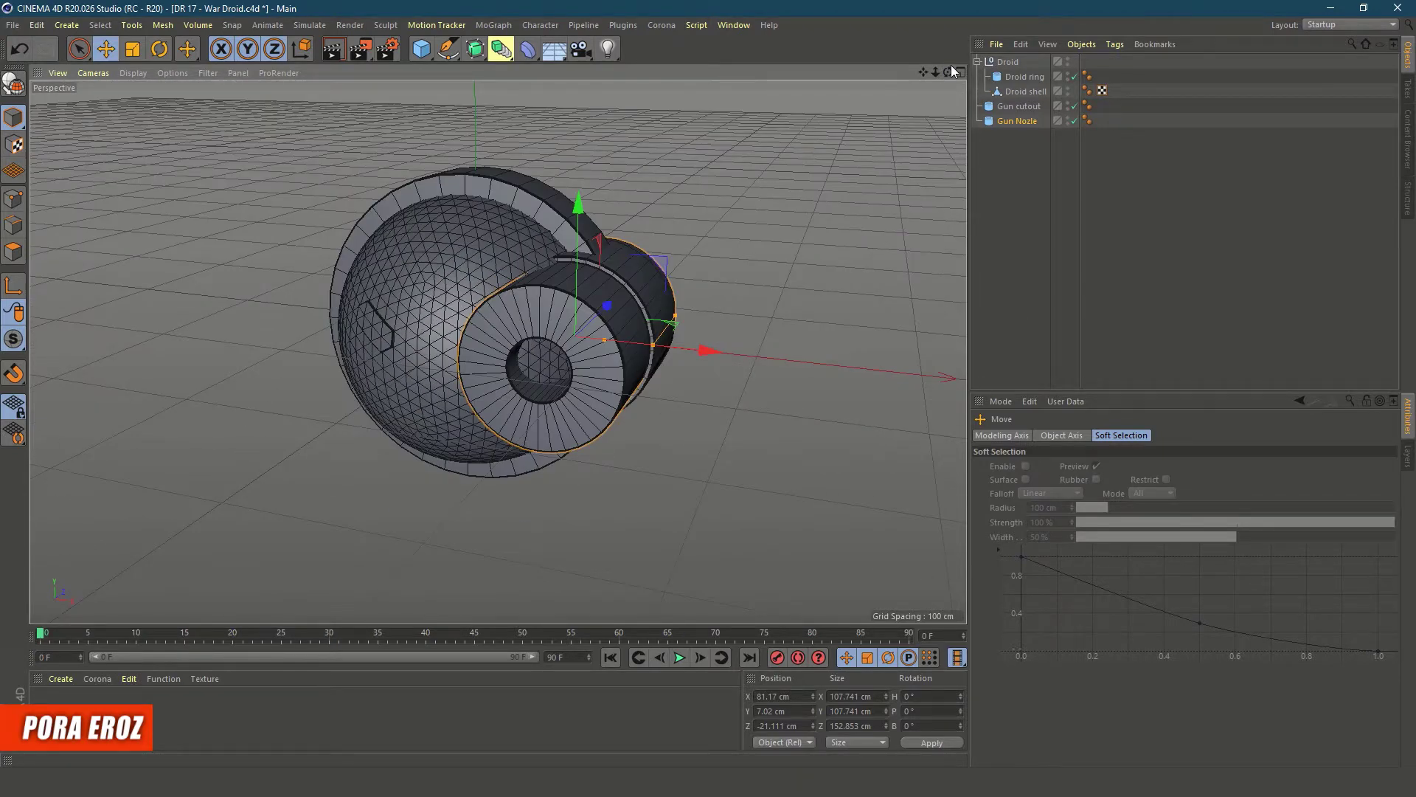
Ctrl-drag a copy of Gun Nozle and extrude the original nozzle's front cap ring
ctrl+drag(1018, 121, 1038, 308)
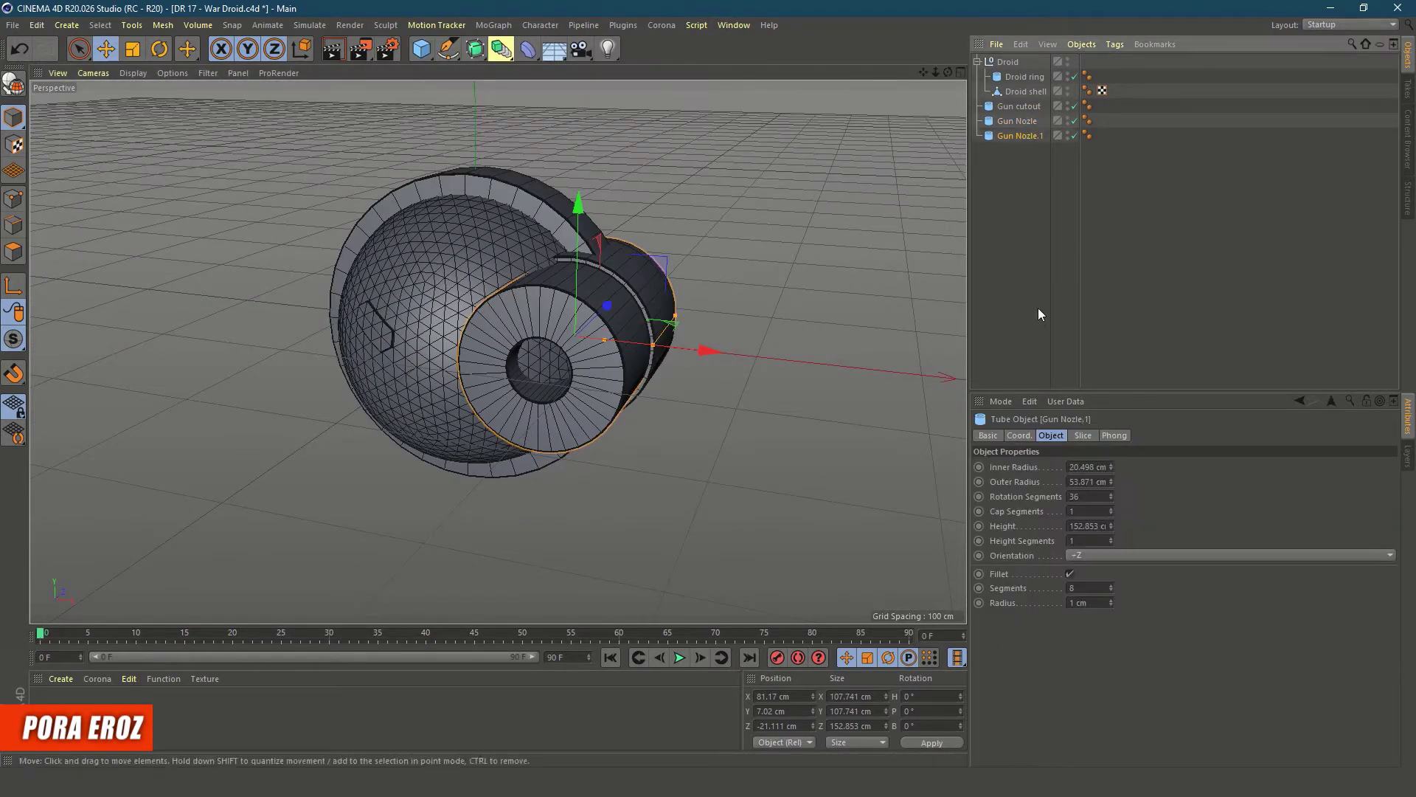
click(604, 338)
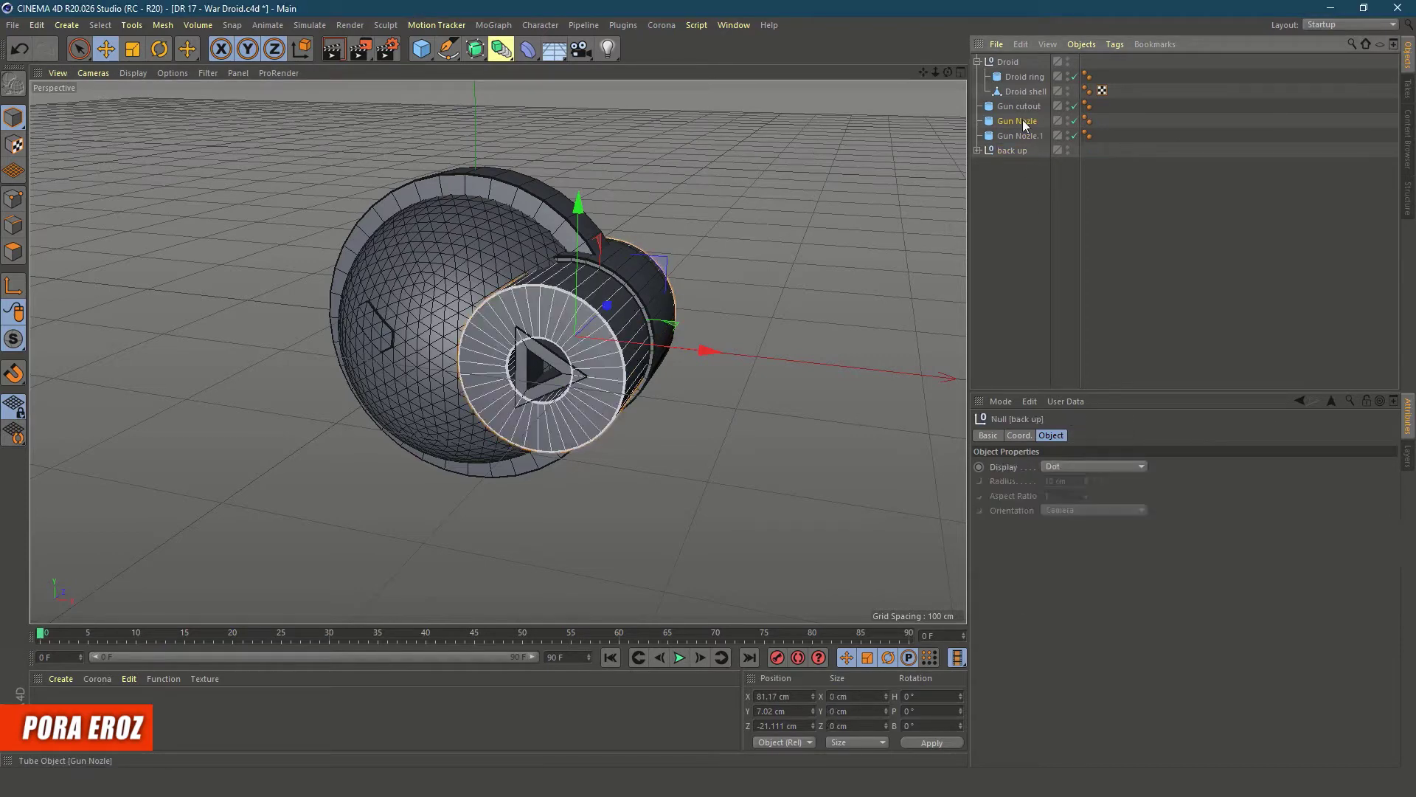
click(14, 251)
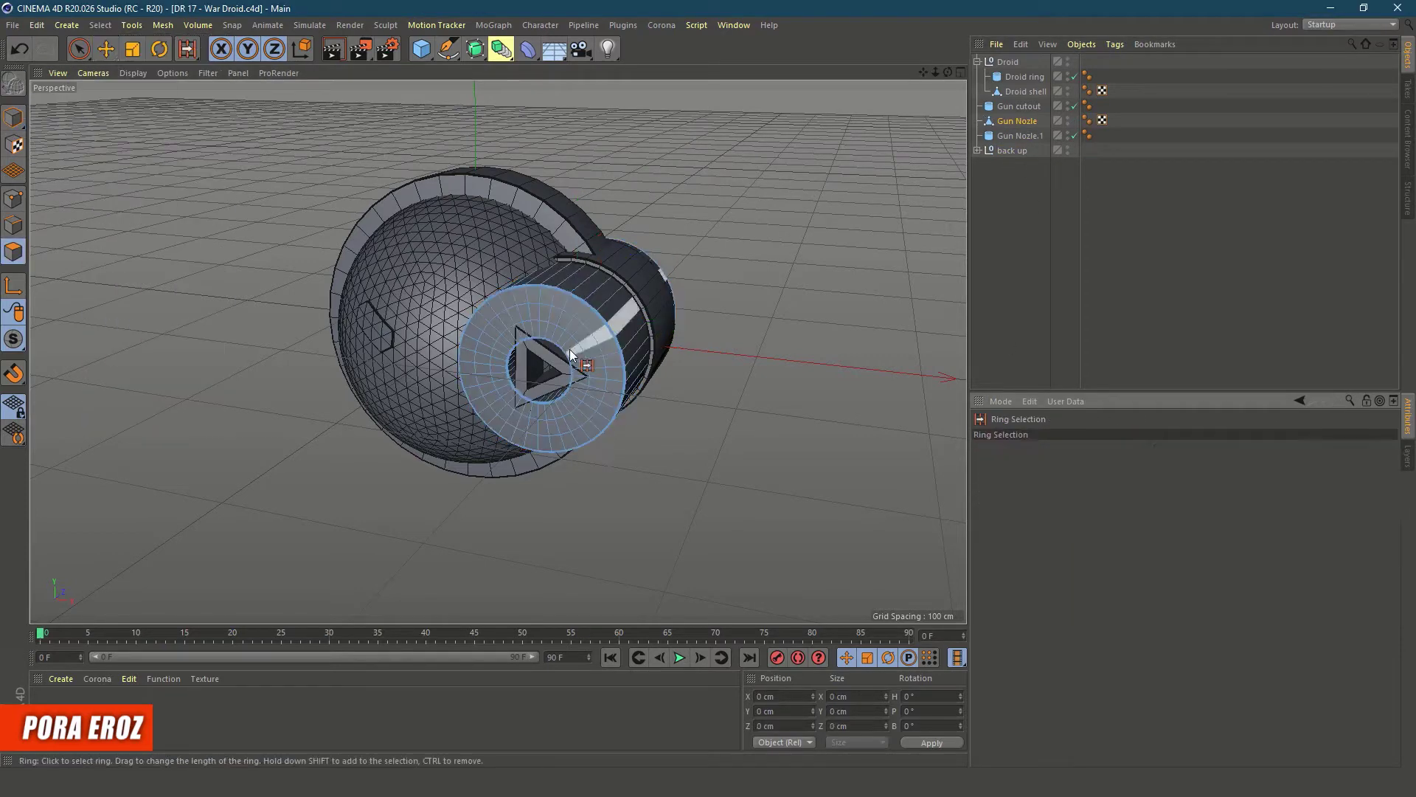
double_click(491, 398)
key(d)
alt+drag(662, 175, 627, 177)
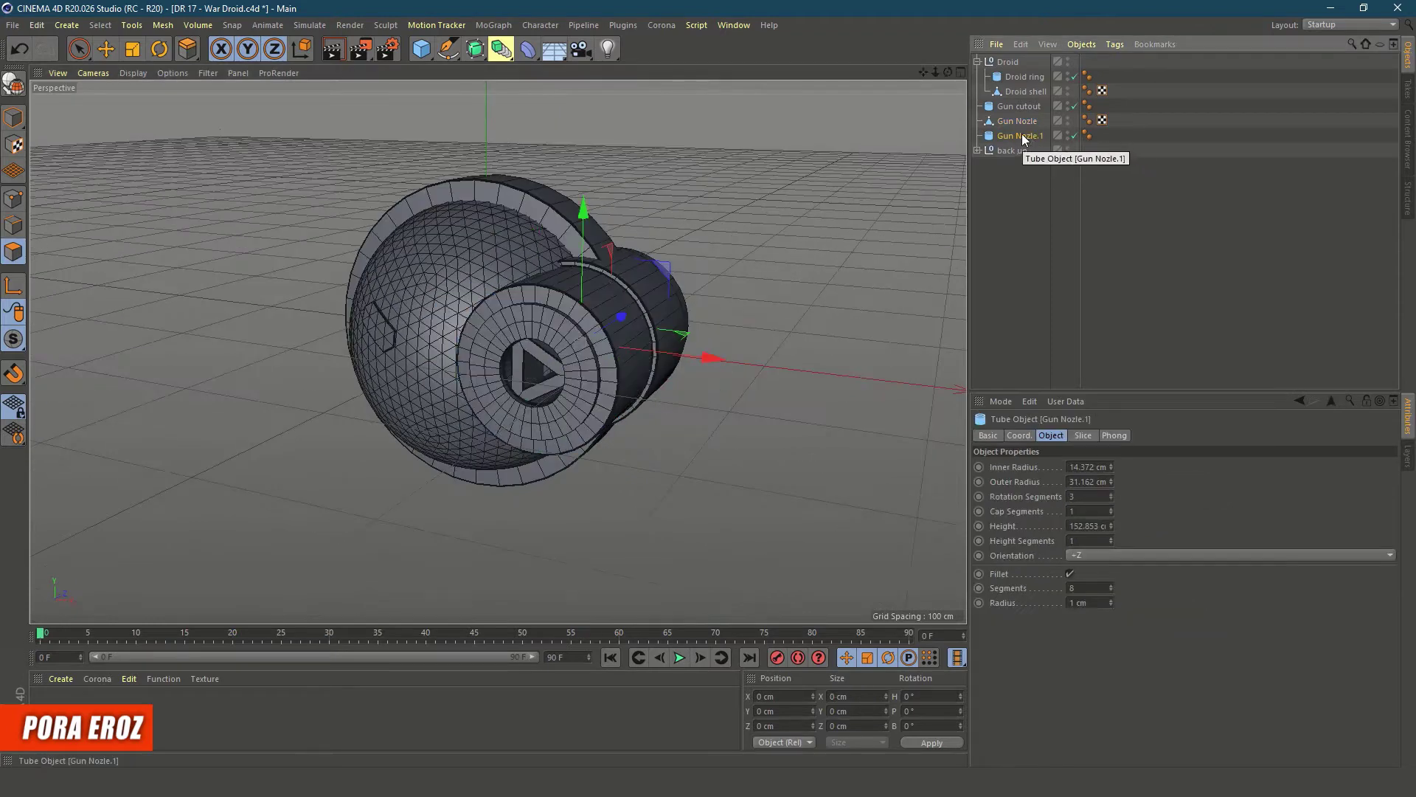
Select the three gun parts and group them into a Gun null with Alt+G
click(1021, 135)
key(e)
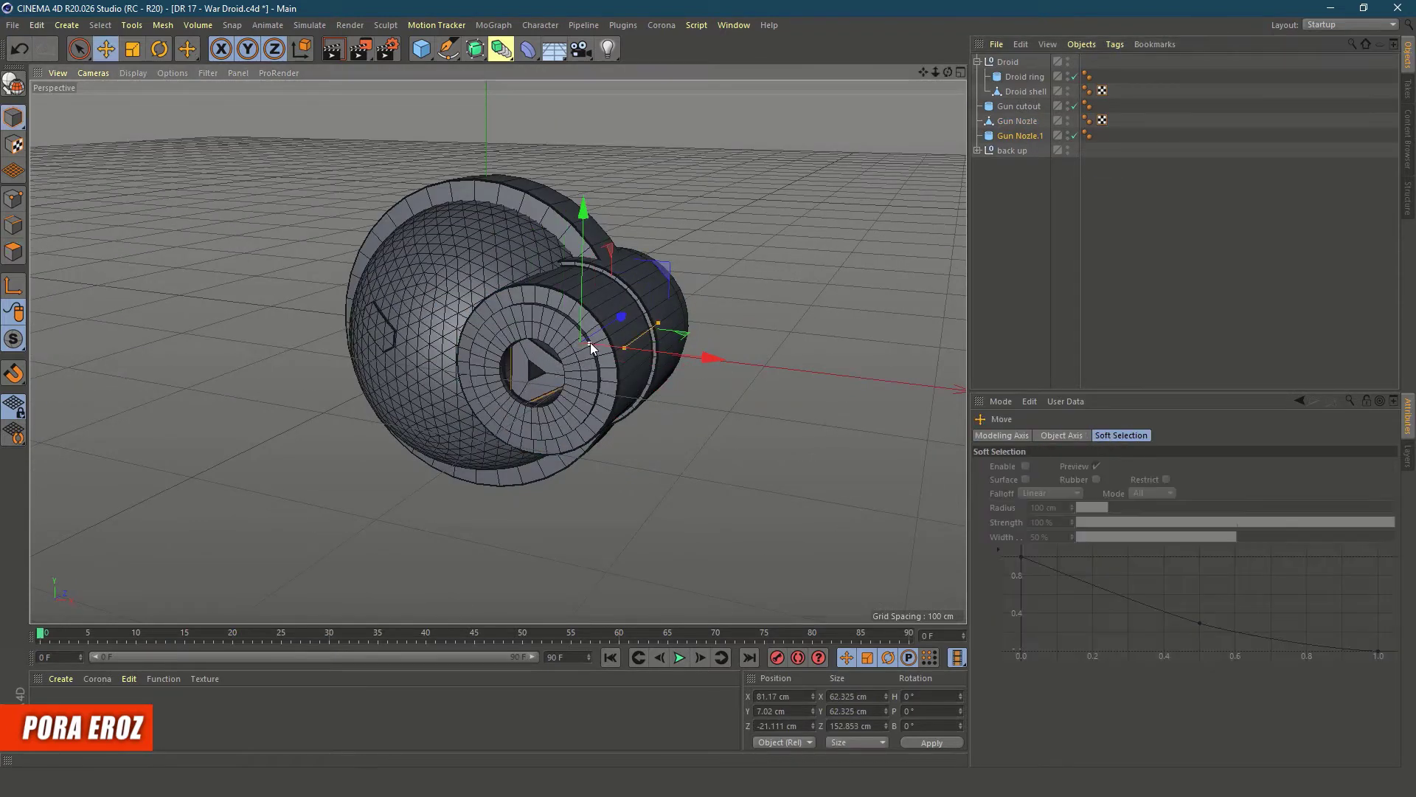
shift+click(1006, 106)
key(alt+g)
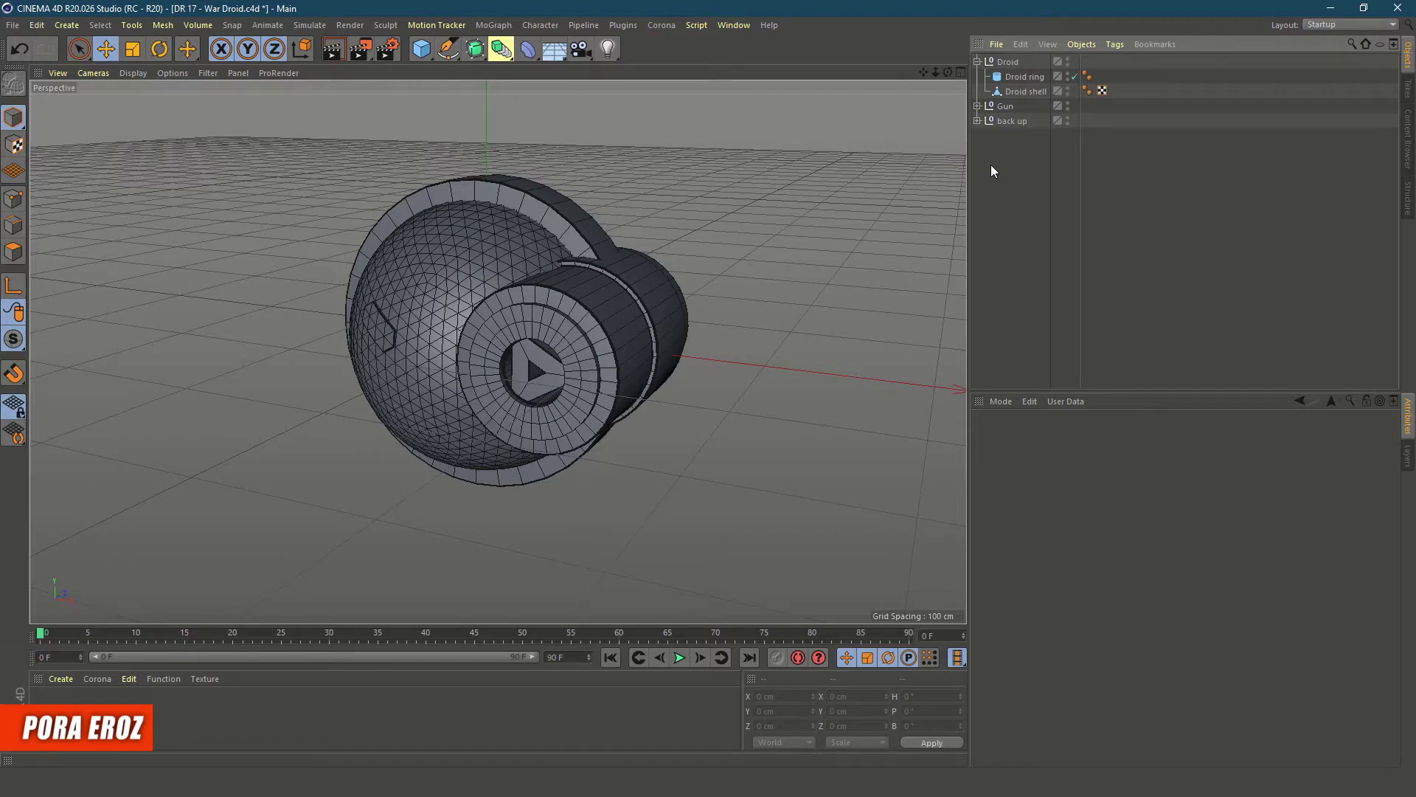
Select an edge loop on the Gun Nozle's front face with Loop Selection
mouse_move(948, 72)
mouse_down()
mouse_move(883, 127)
mouse_move(371, 214)
mouse_move(498, 352)
mouse_move(596, 385)
mouse_up()
click(469, 332)
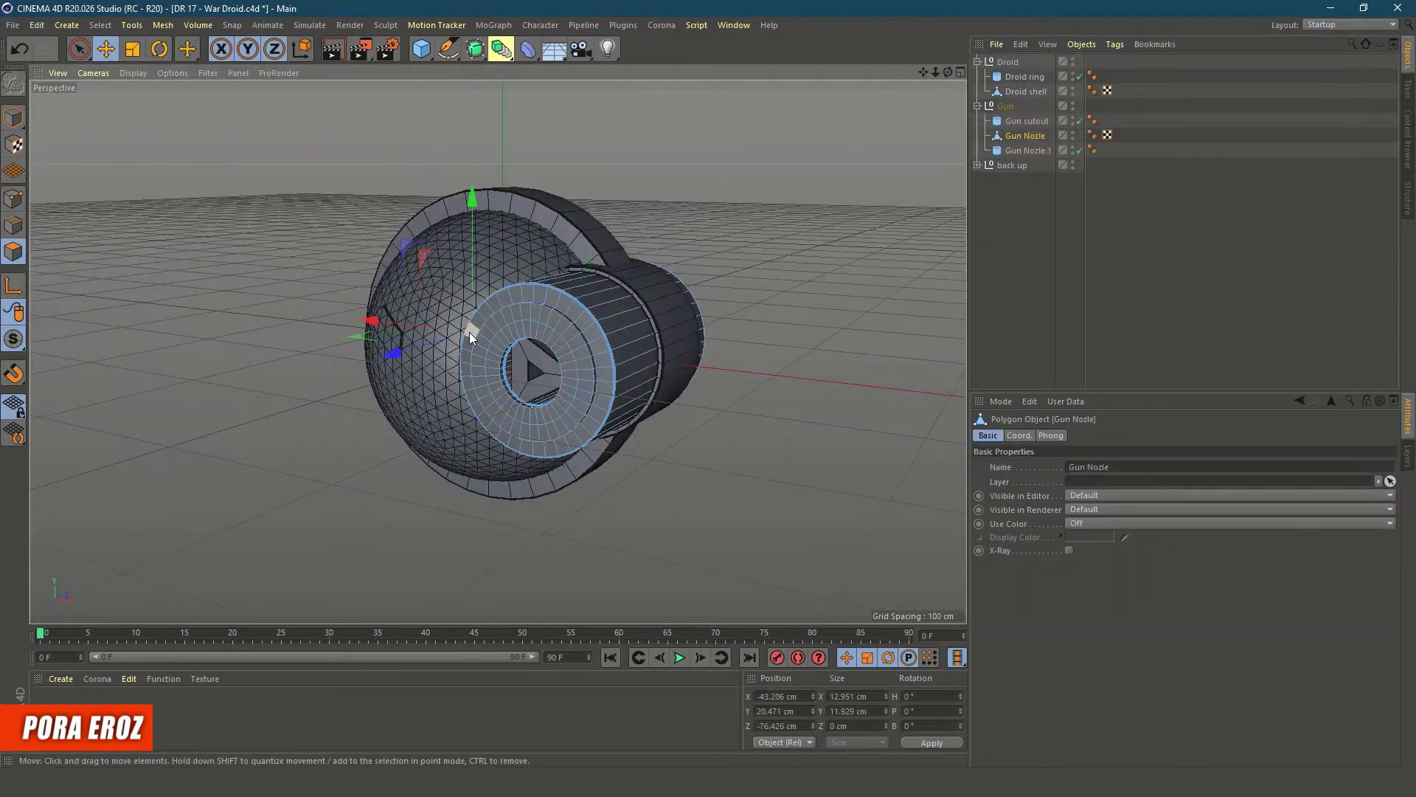
right_click(314, 417)
mouse_move(314, 417)
alt+mouse_down()
mouse_move(503, 353)
mouse_move(393, 357)
mouse_move(497, 352)
alt+mouse_up()
key(u)
key(l)
click(458, 370)
Bevel and extrude the selected loop into a groove on the nozzle ring
key(m)
key(s)
scroll(500, 354, up, 5)
key(d)
key(e)
scroll(394, 357, down, 5)
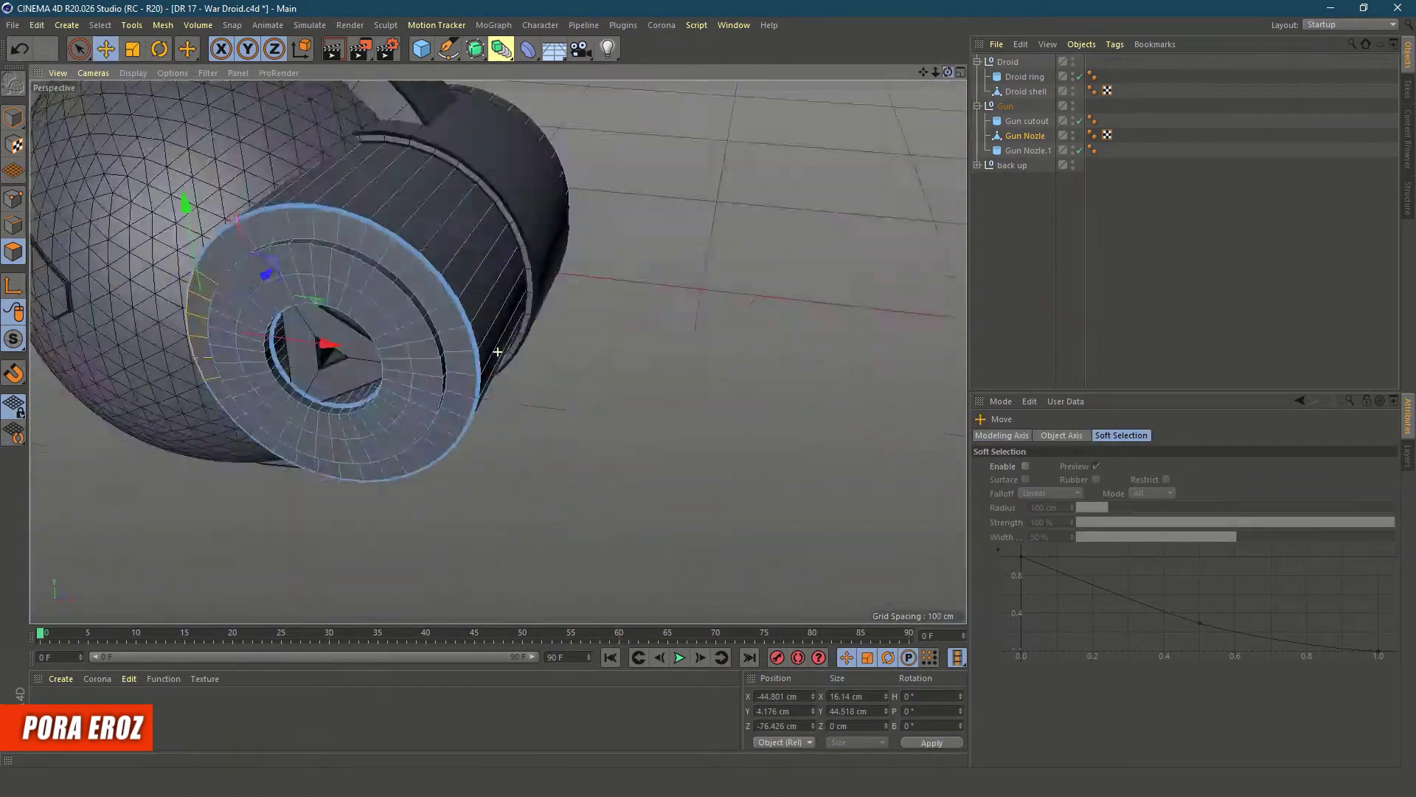
scroll(497, 352, down, 5)
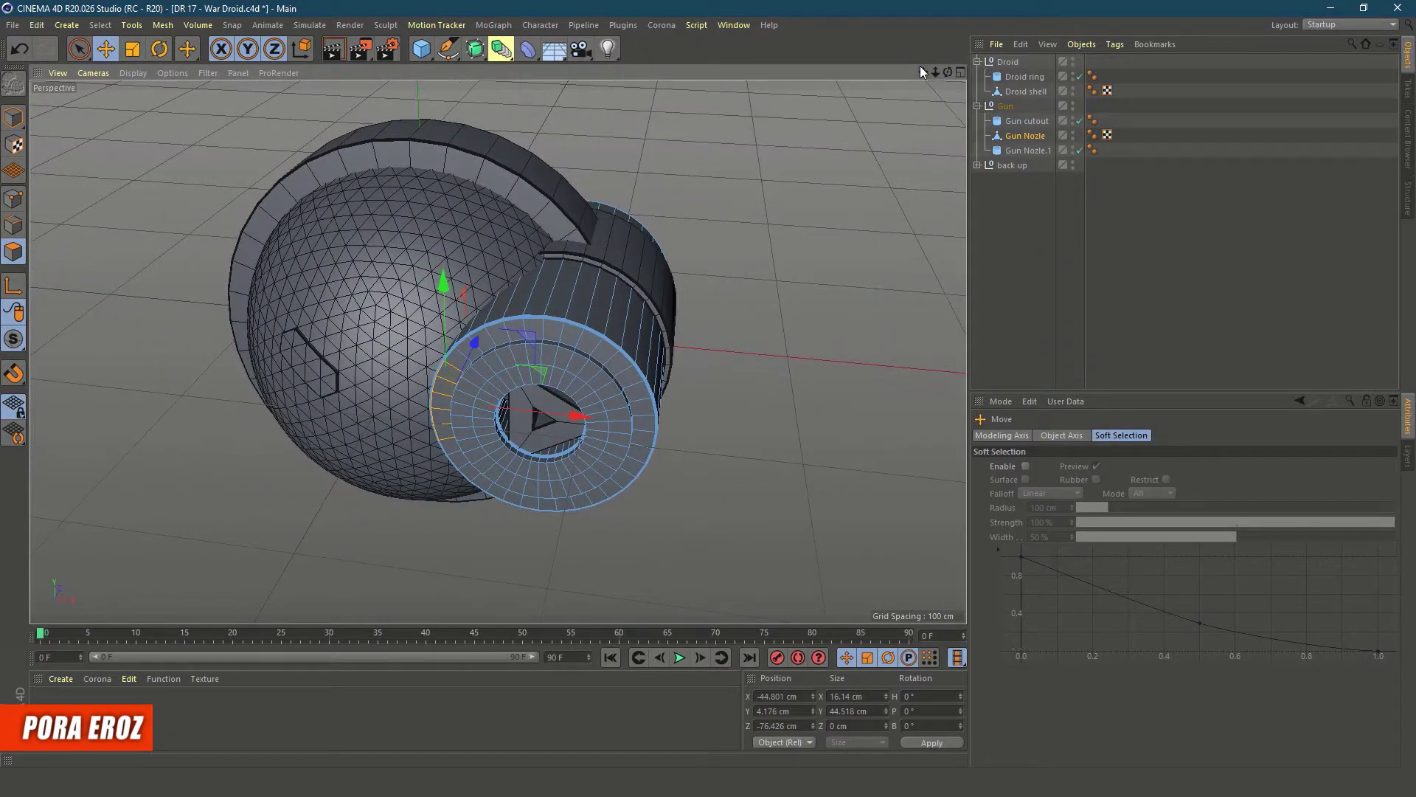
drag(948, 71, 948, 71)
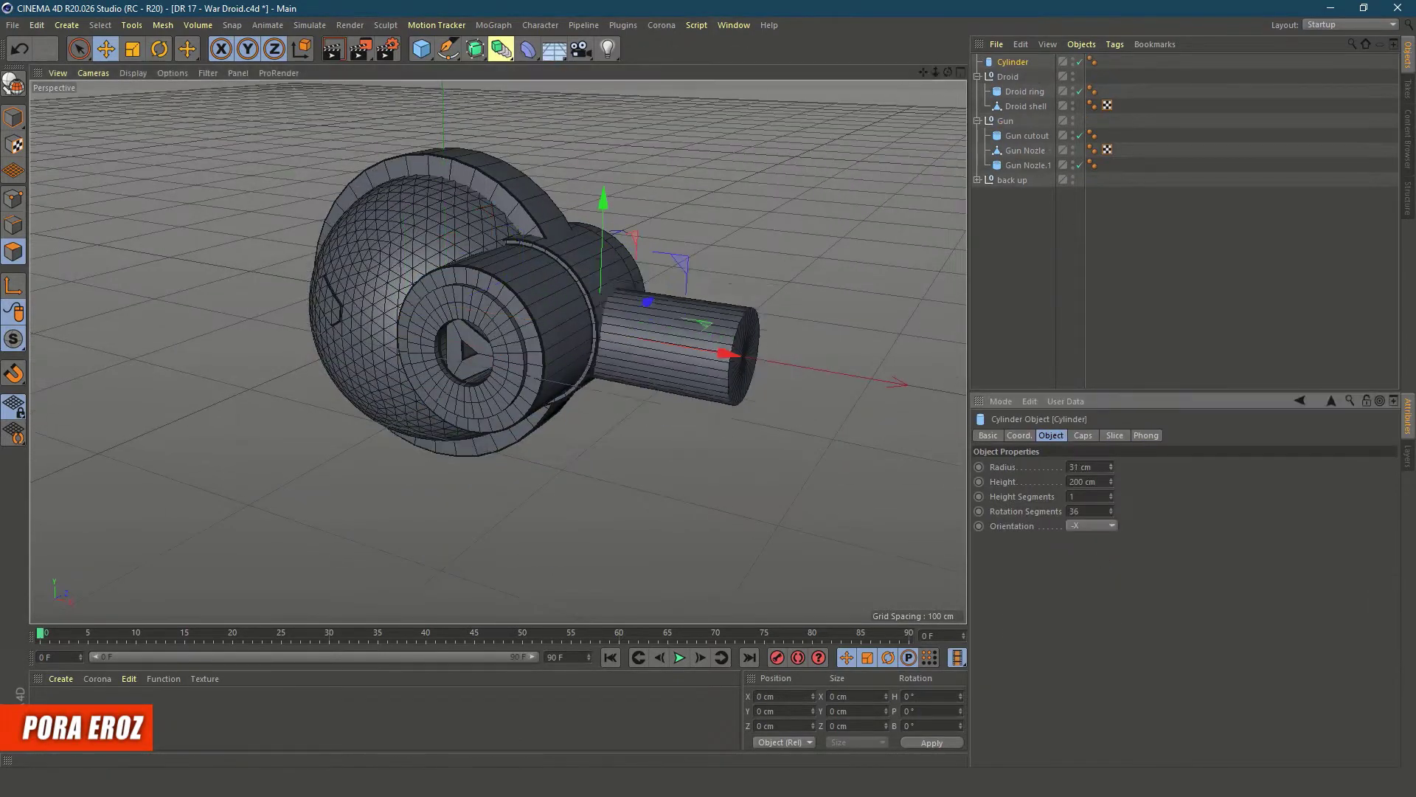
Shrink and place the cylinder at the droid's front, turned about 14.7°, and extrude its cap
drag(948, 72, 947, 73)
key(r)
drag(649, 316, 621, 323)
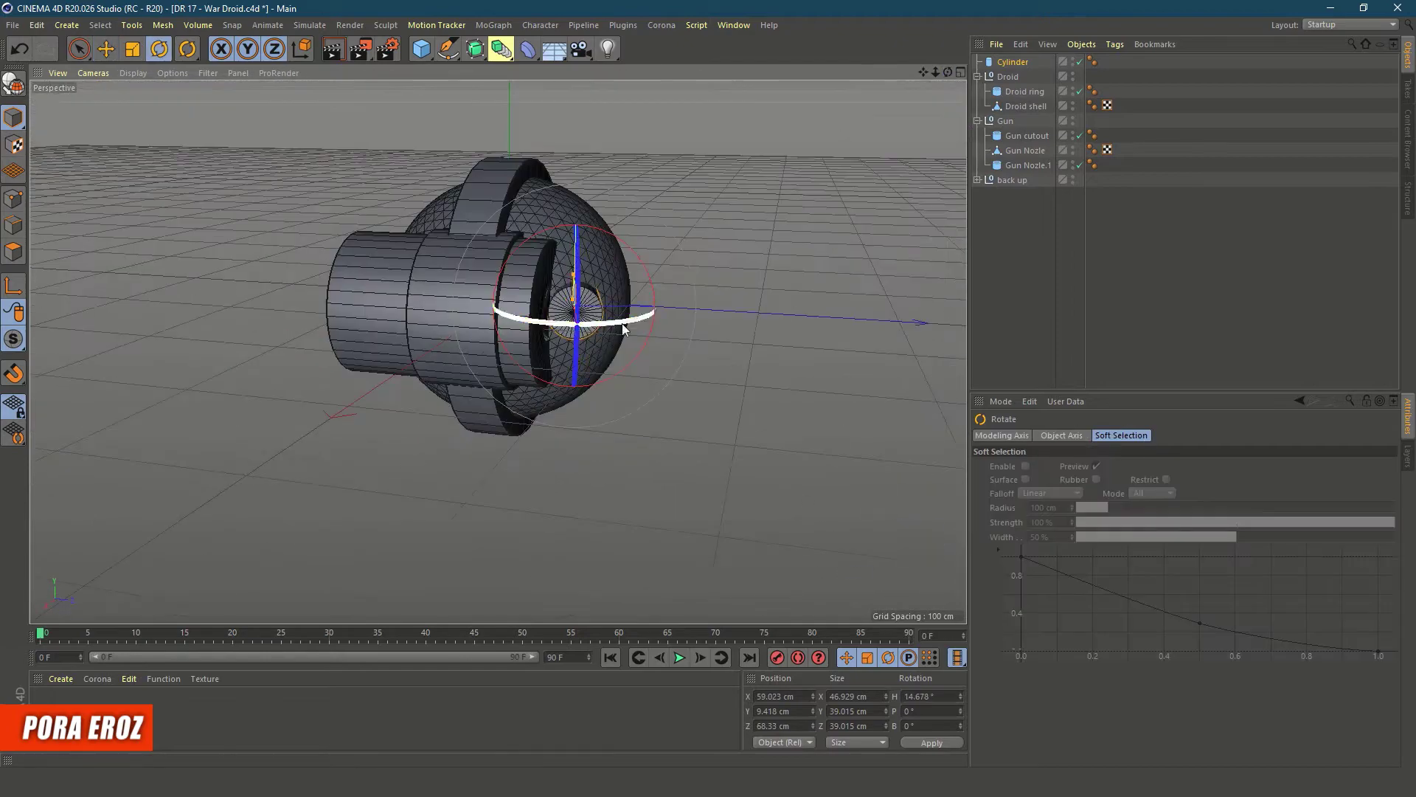
drag(583, 202, 582, 193)
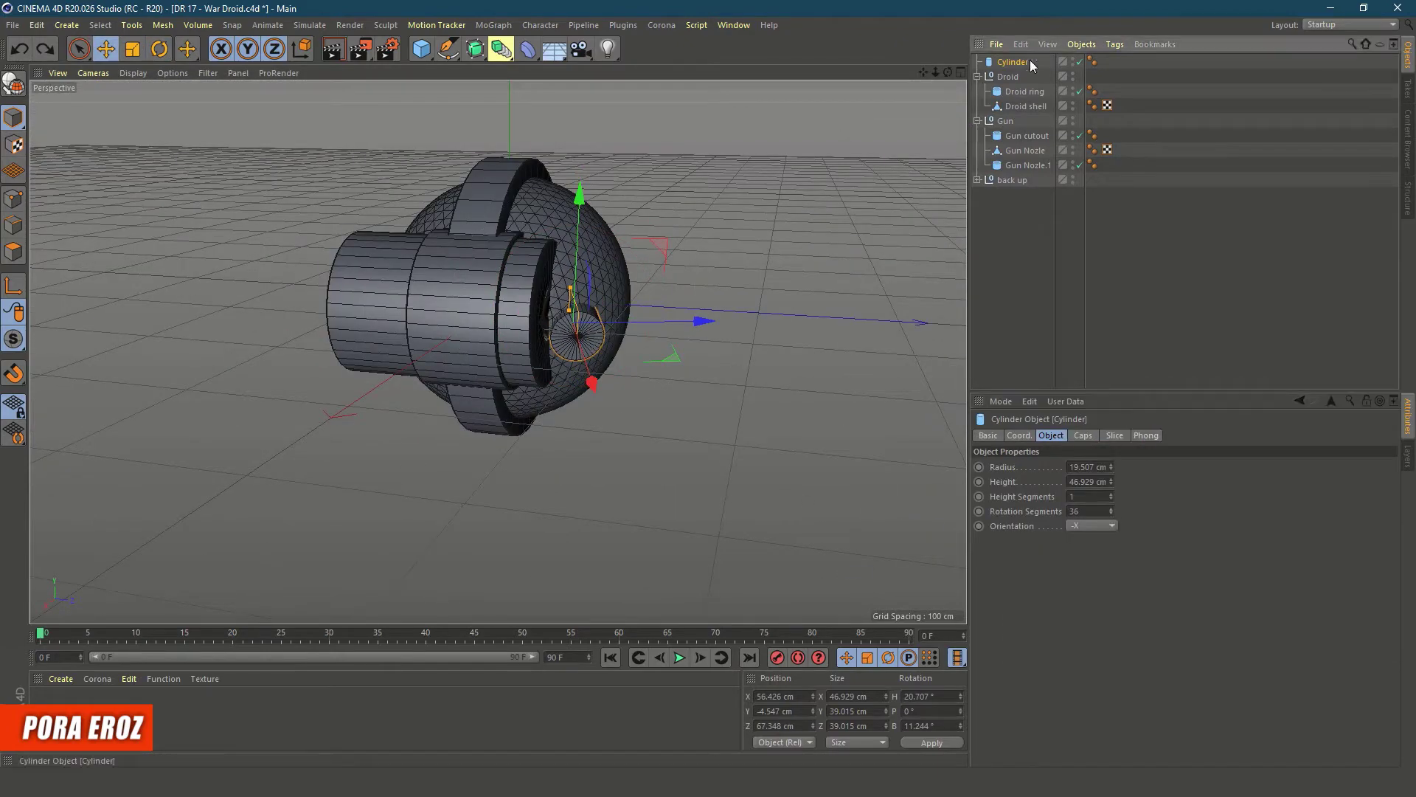
scroll(506, 331, up, 5)
right_click(531, 331)
click(608, 587)
mouse_move(457, 384)
mouse_down()
mouse_move(298, 359)
mouse_move(516, 332)
mouse_move(568, 472)
mouse_up()
key(r)
Extrude and rotate the nozzle end repeatedly to bend the tube back toward the body
right_click(768, 370)
click(636, 389)
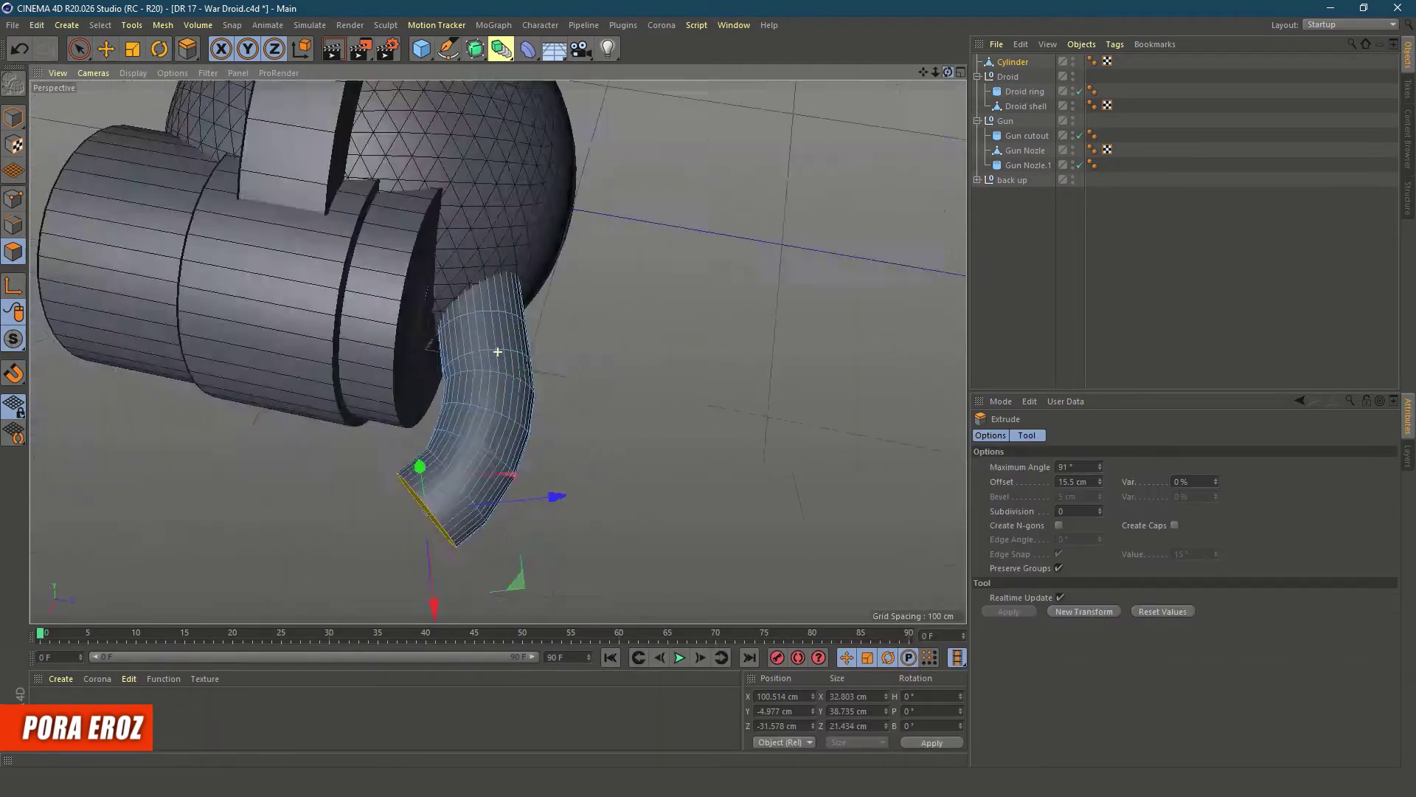
alt+drag(498, 352, 723, 288)
key(r)
right_click(737, 445)
mouse_move(585, 472)
alt+mouse_down()
mouse_move(737, 445)
mouse_move(406, 428)
alt+mouse_up()
click(737, 445)
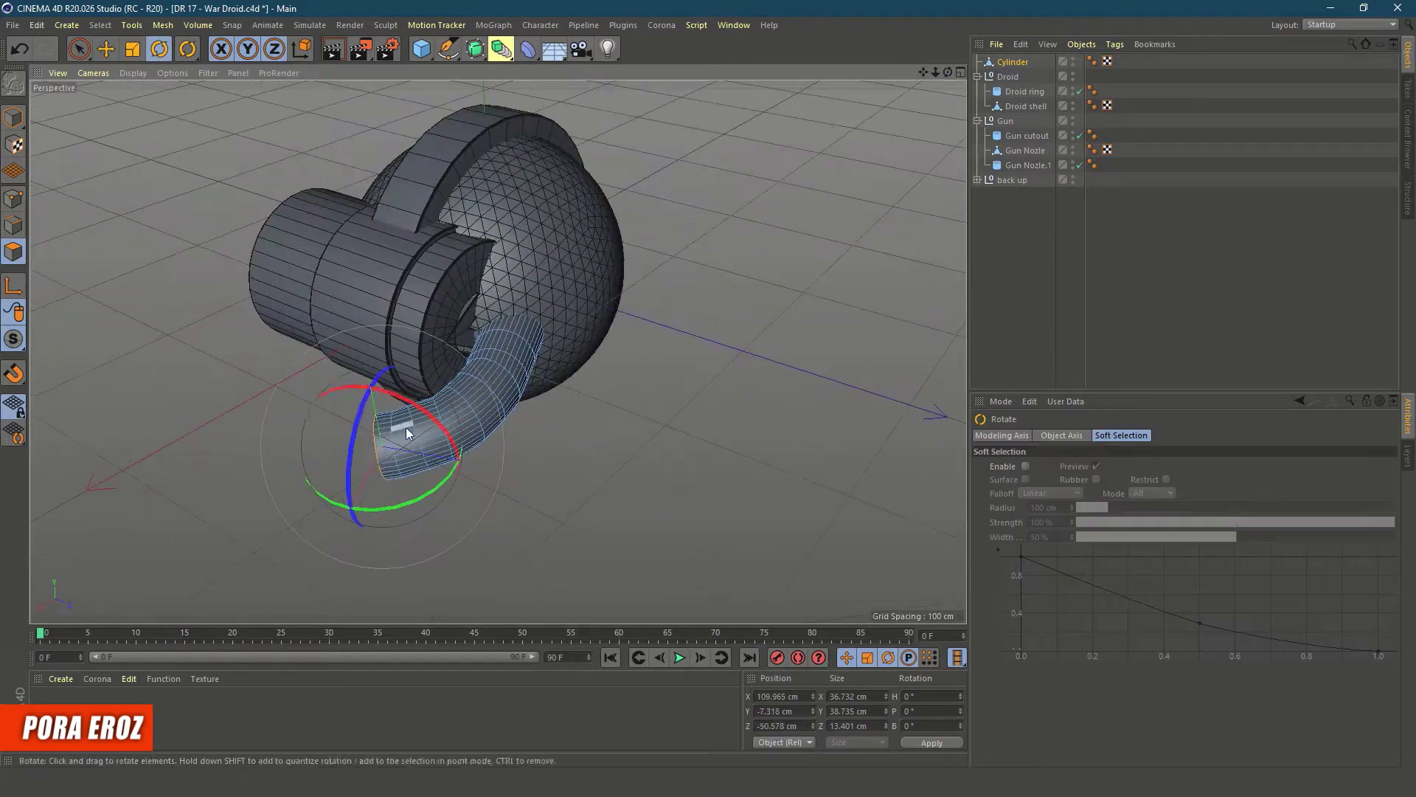
alt+drag(414, 354, 498, 352)
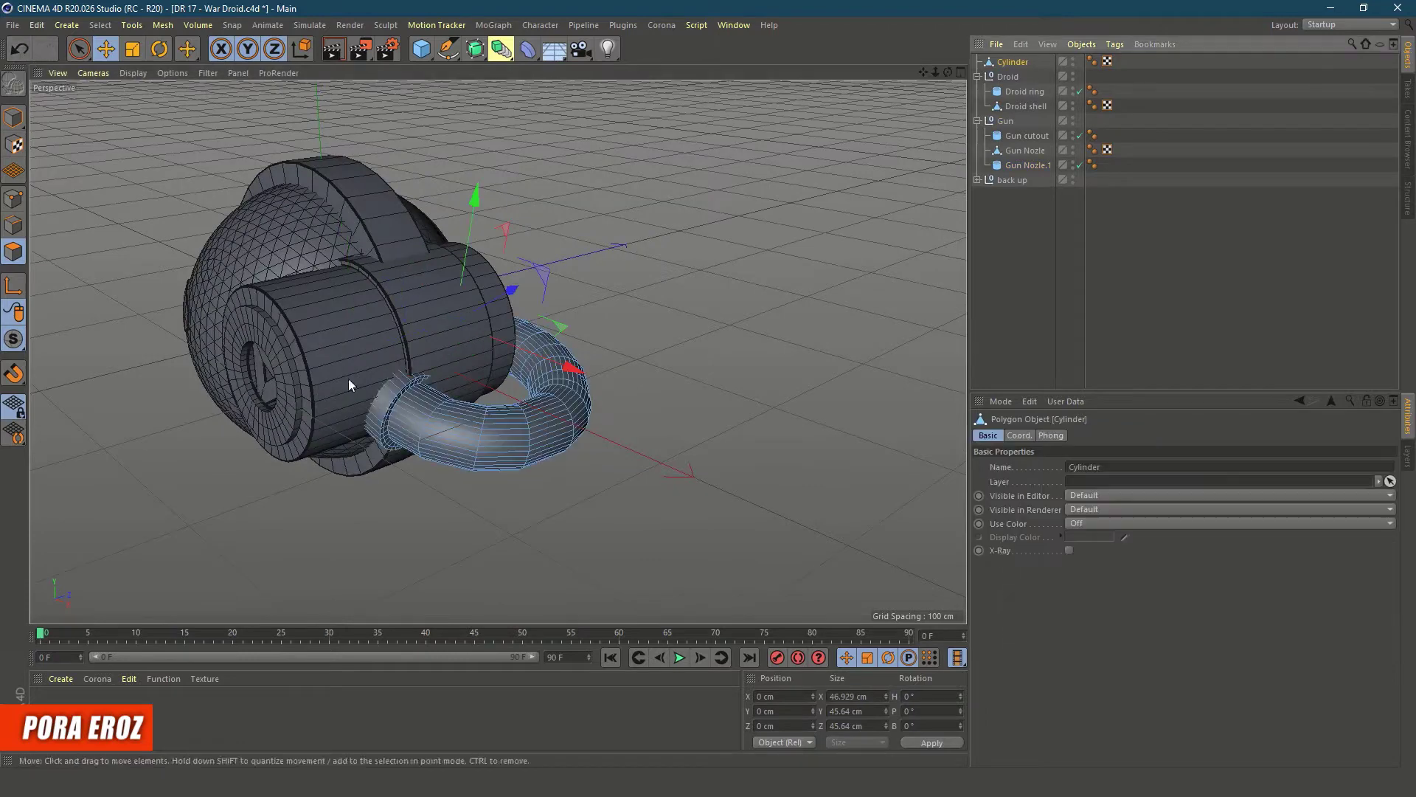
Add loop cuts along the bent tube and extrude its end a little further
key(k)
key(l)
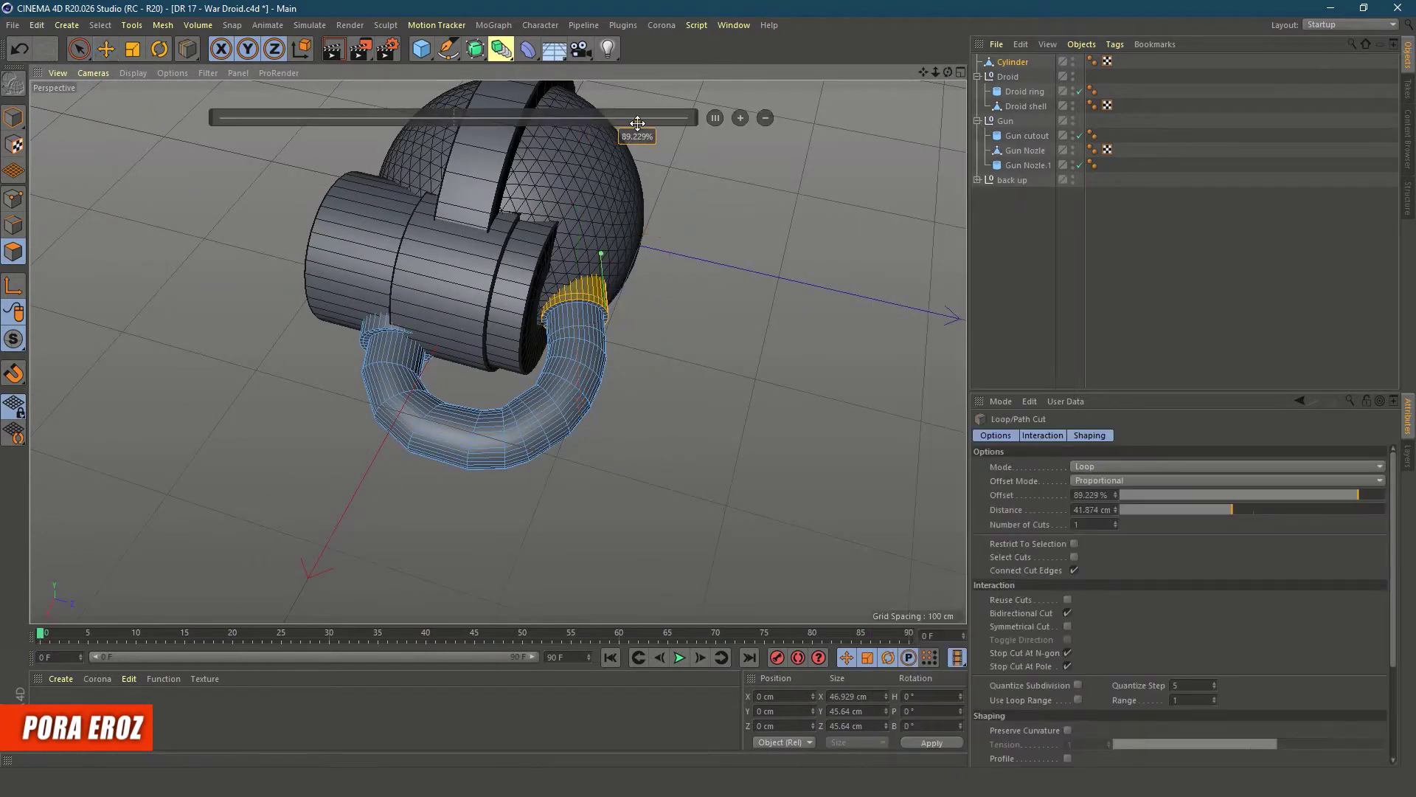
click(448, 120)
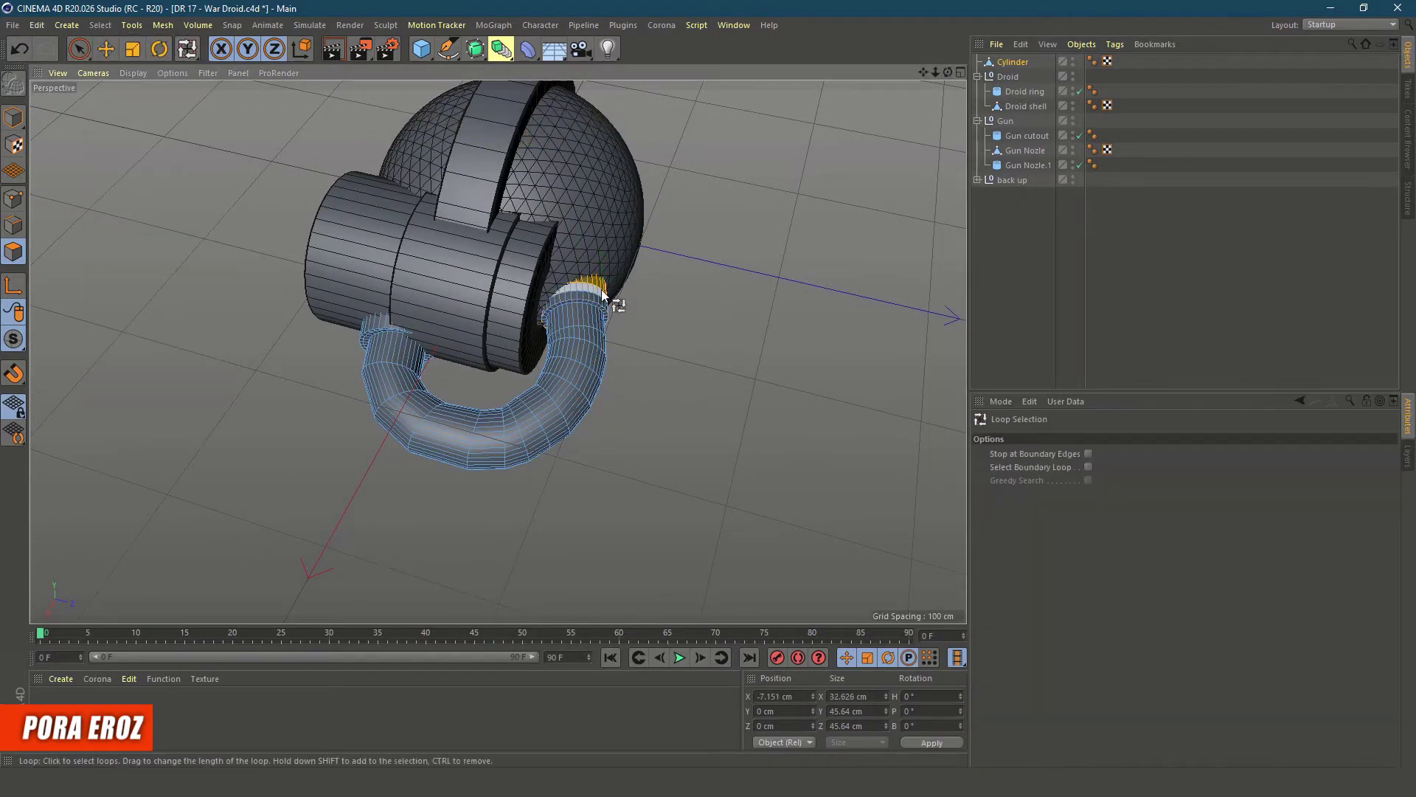
key(d)
alt+drag(497, 352, 364, 411)
right_click(364, 411)
click(398, 590)
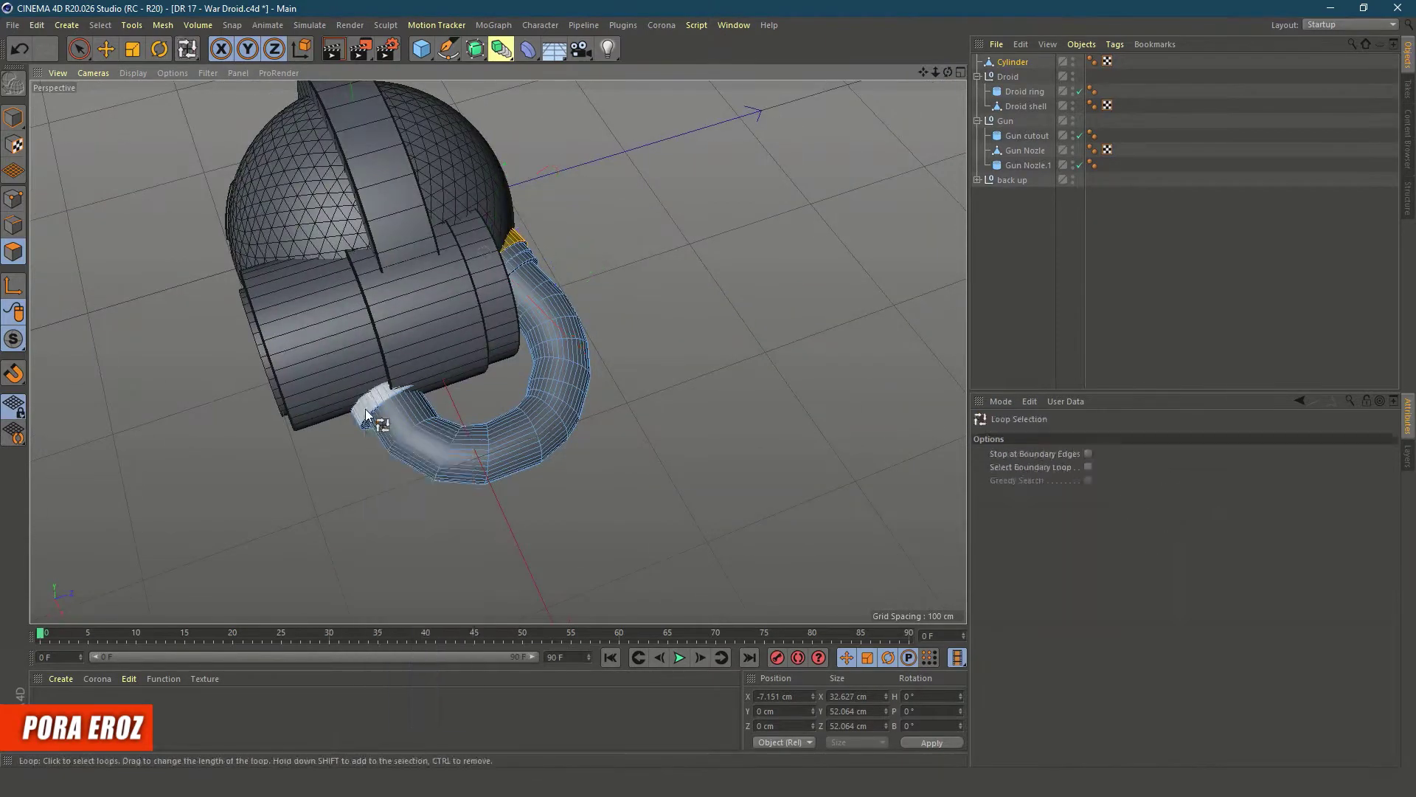
right_click(746, 152)
click(756, 388)
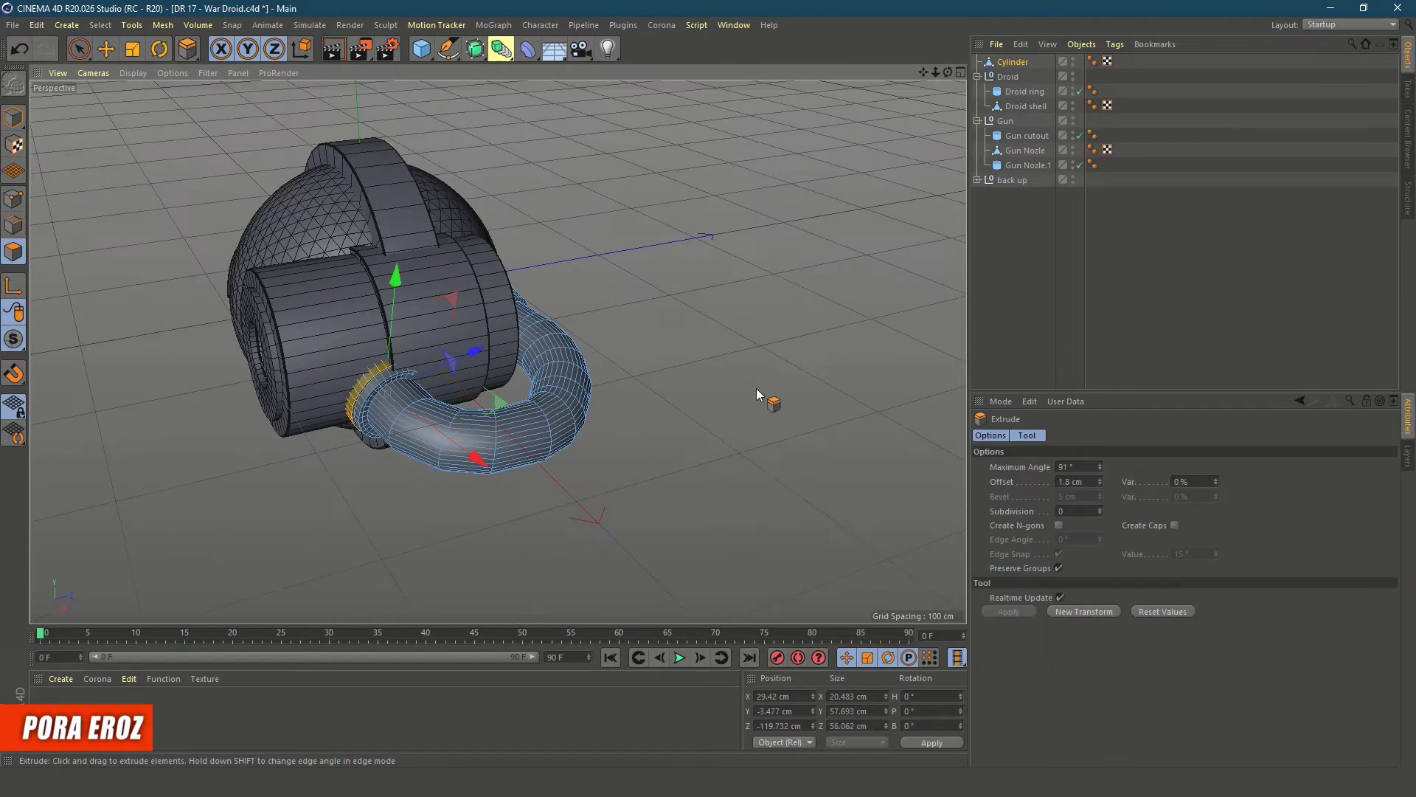
mouse_move(756, 388)
alt+mouse_down()
mouse_move(498, 352)
mouse_move(418, 422)
alt+mouse_up()
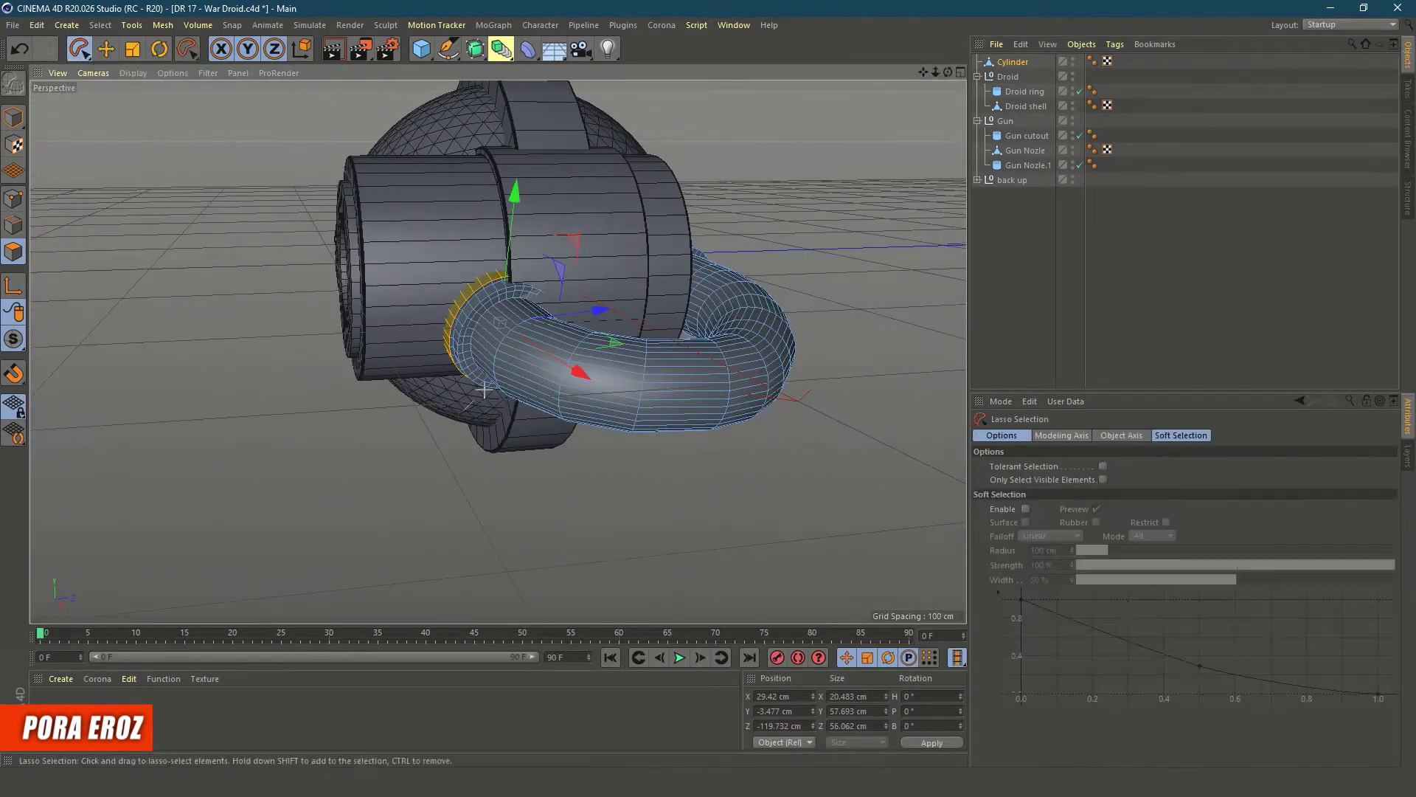
Select the tube's curved middle section and rotate and move it into shape
click(756, 438)
mouse_move(521, 369)
mouse_down()
mouse_move(394, 197)
mouse_move(662, 187)
mouse_up()
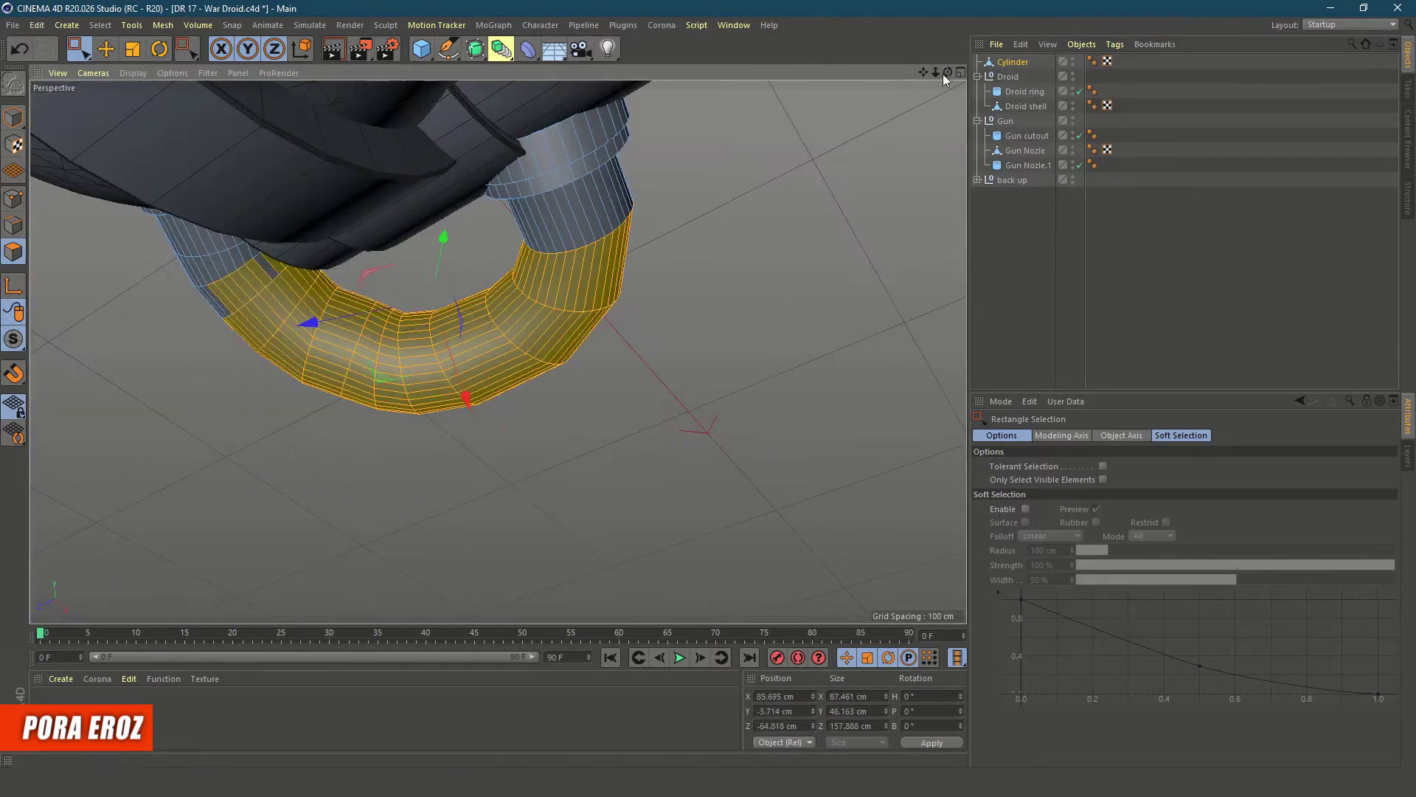
mouse_move(948, 72)
mouse_down()
mouse_move(928, 81)
mouse_move(948, 72)
mouse_up()
key(r)
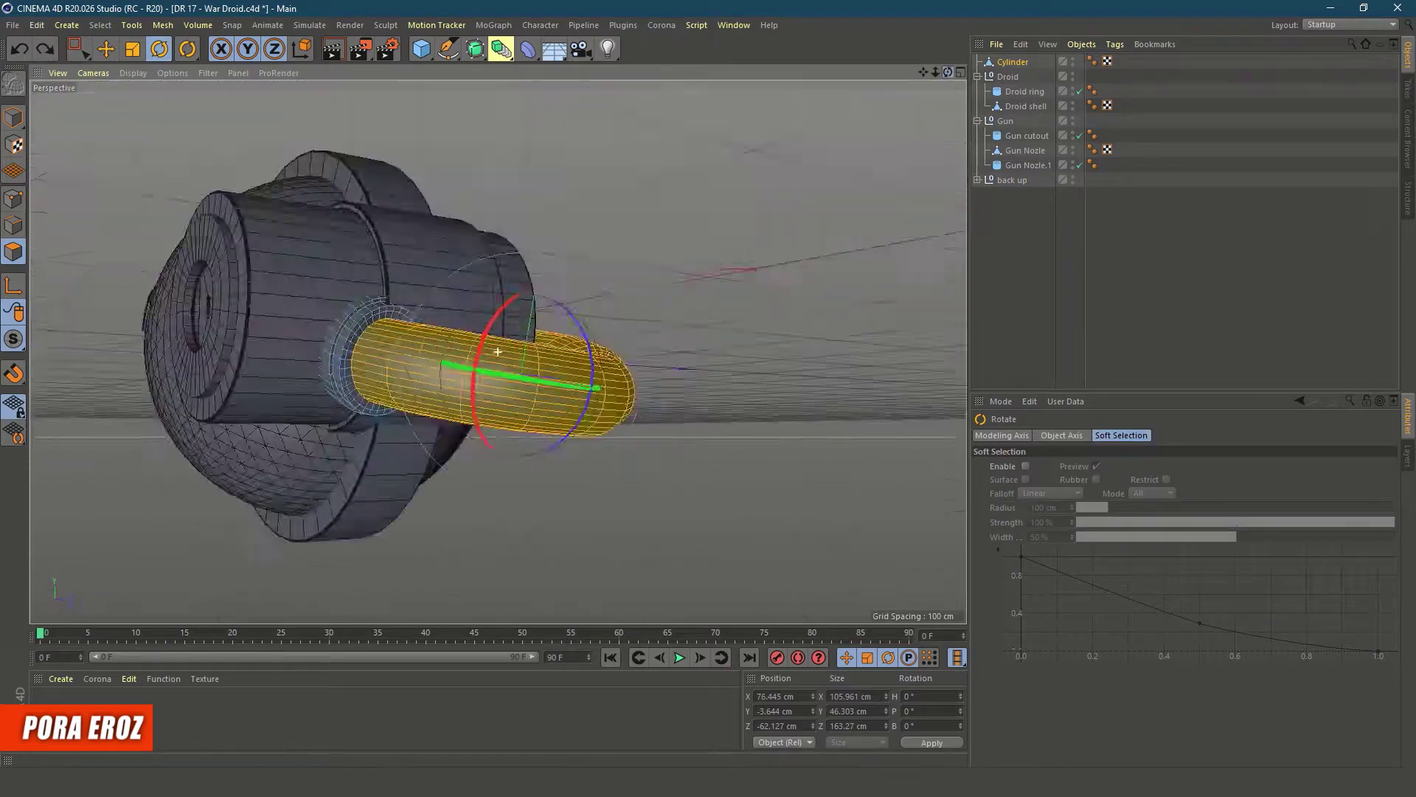
mouse_move(498, 351)
alt+mouse_down()
mouse_move(537, 318)
mouse_move(443, 266)
alt+mouse_up()
key(u)
key(e)
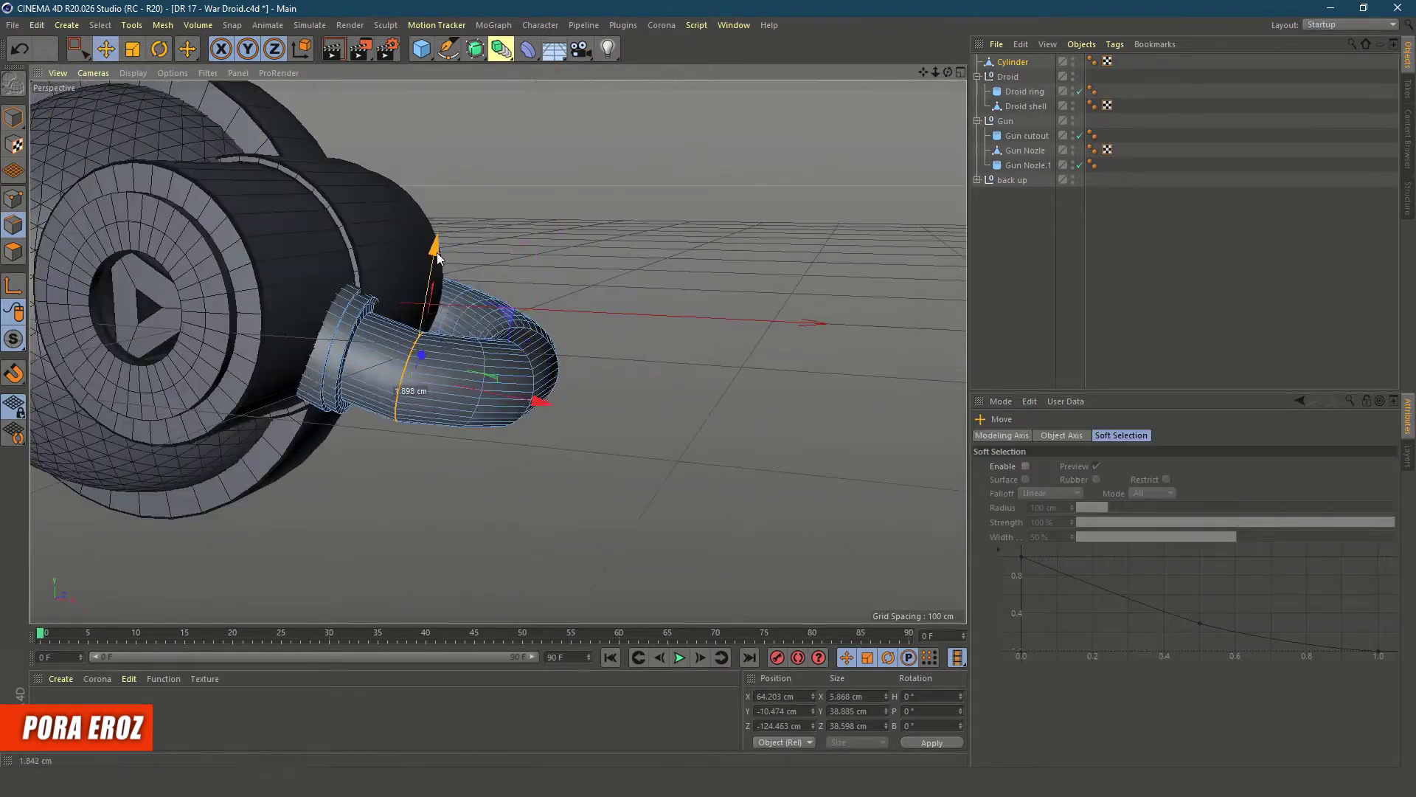
drag(948, 71, 165, 129)
Adjust the tube's edge loops and scale the new 20.5 cm cylinder's cap atop the sphere
key(u)
key(l)
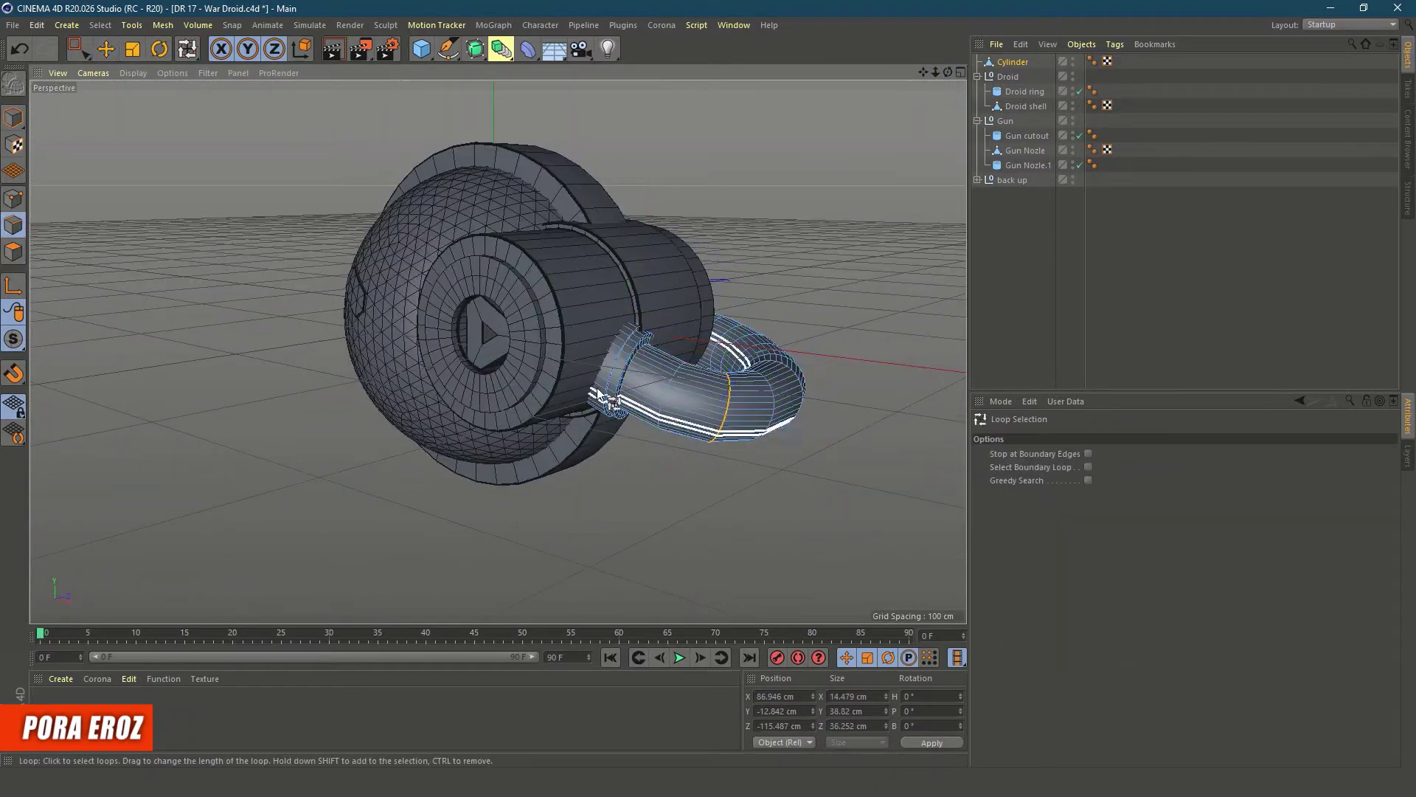
mouse_move(948, 71)
mouse_down()
mouse_move(923, 69)
mouse_move(952, 70)
mouse_move(928, 167)
mouse_up()
key(e)
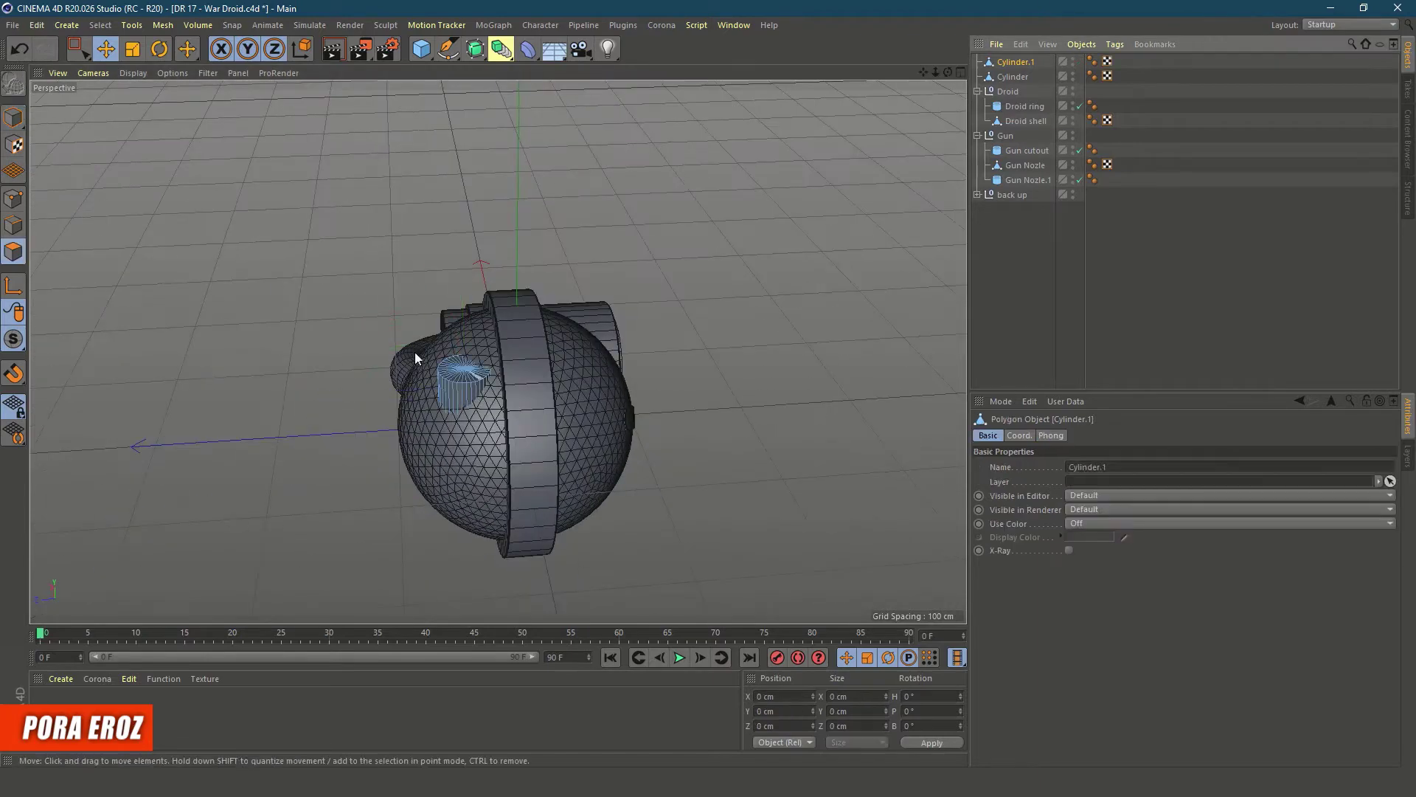
key(t)
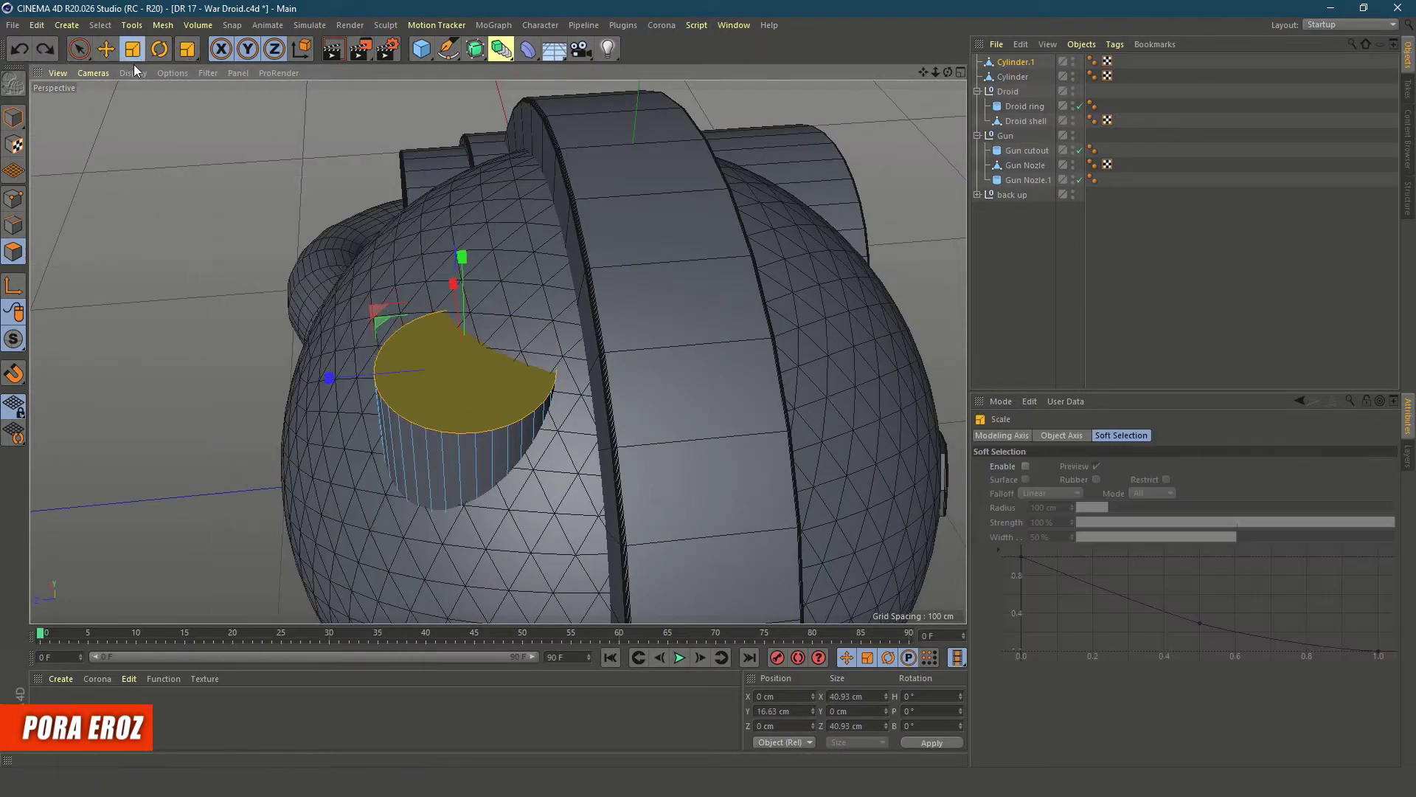
alt+drag(34, 79, 198, 71)
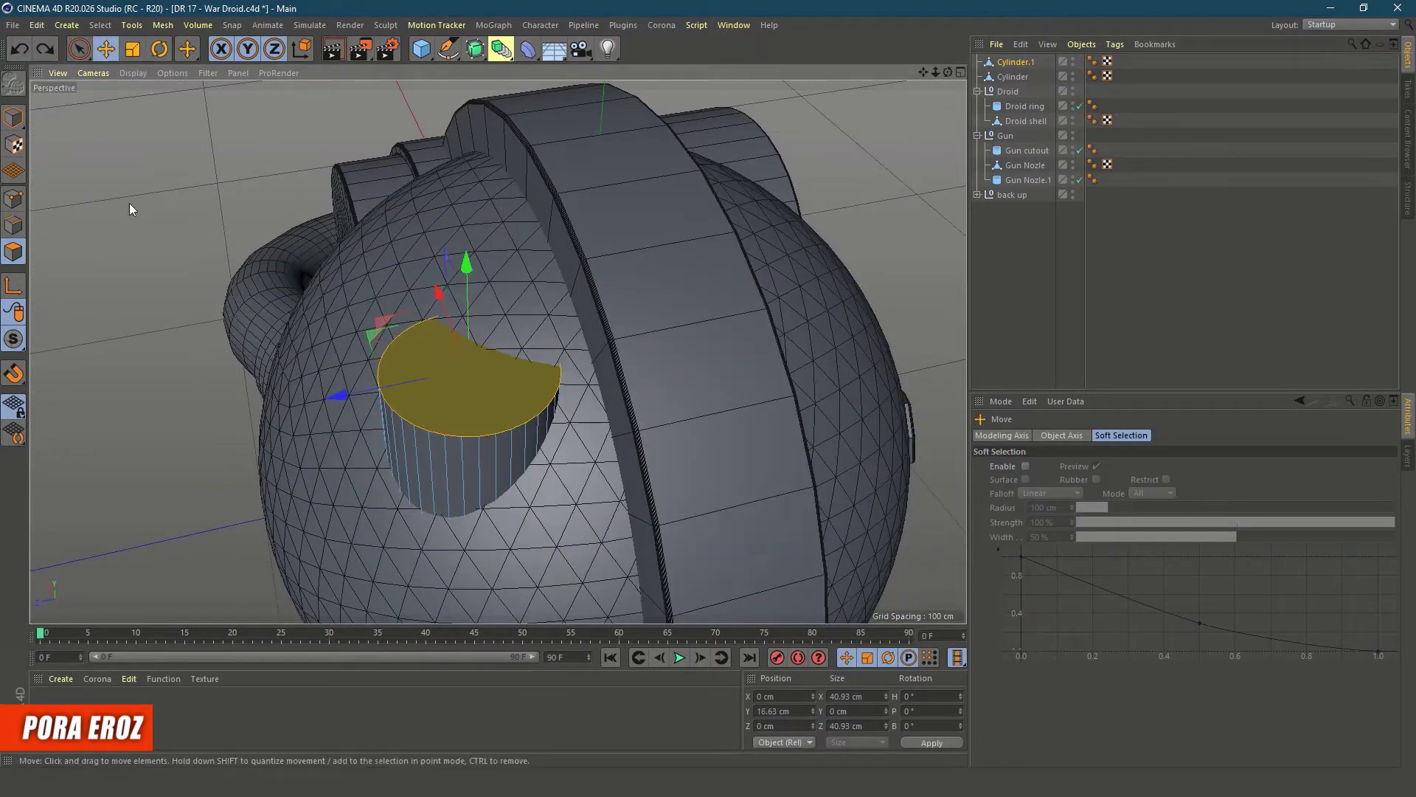
Extrude the cylinder cap upward in steps into a tall column
key(d)
drag(101, 347, 110, 347)
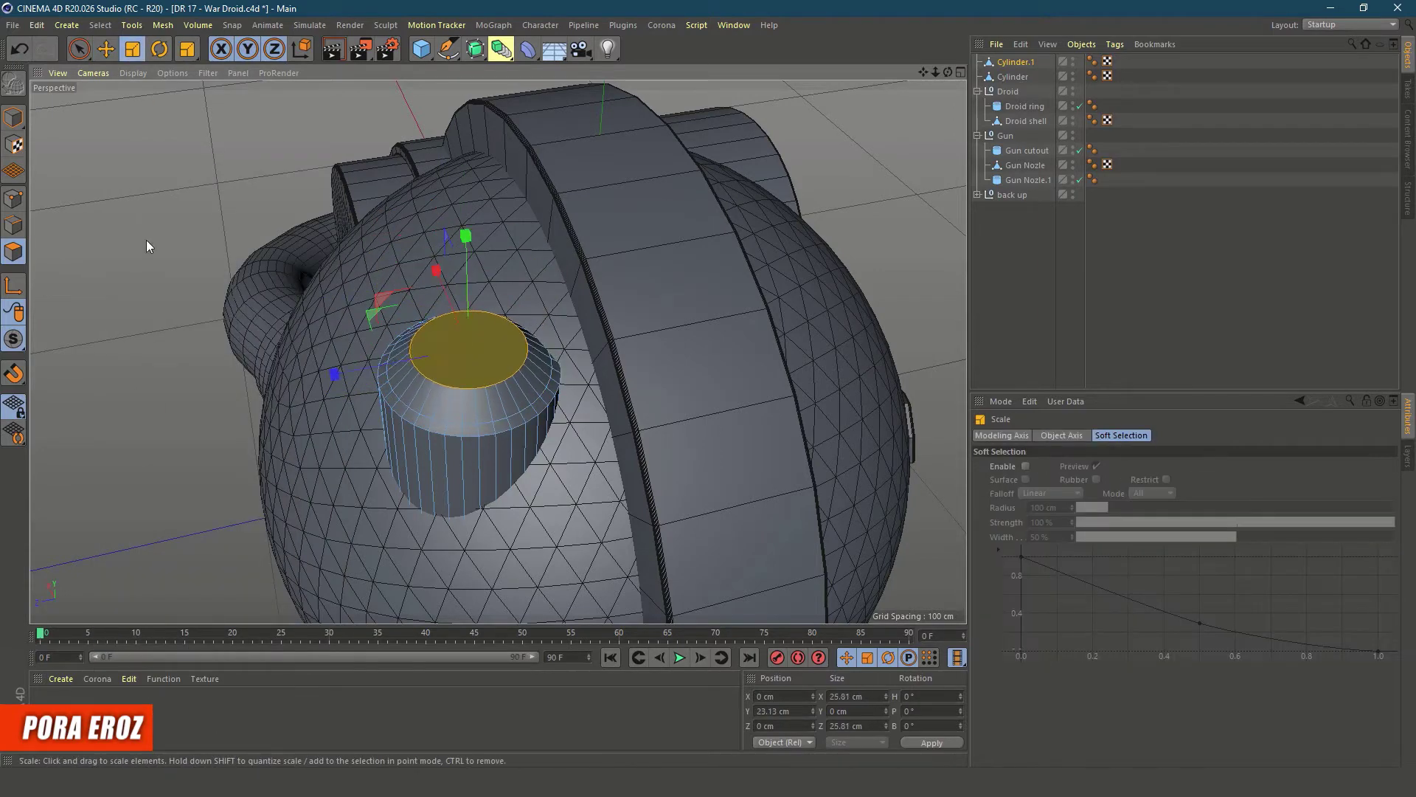
mouse_move(146, 241)
mouse_down()
mouse_move(310, 244)
mouse_move(55, 77)
mouse_up()
key(e)
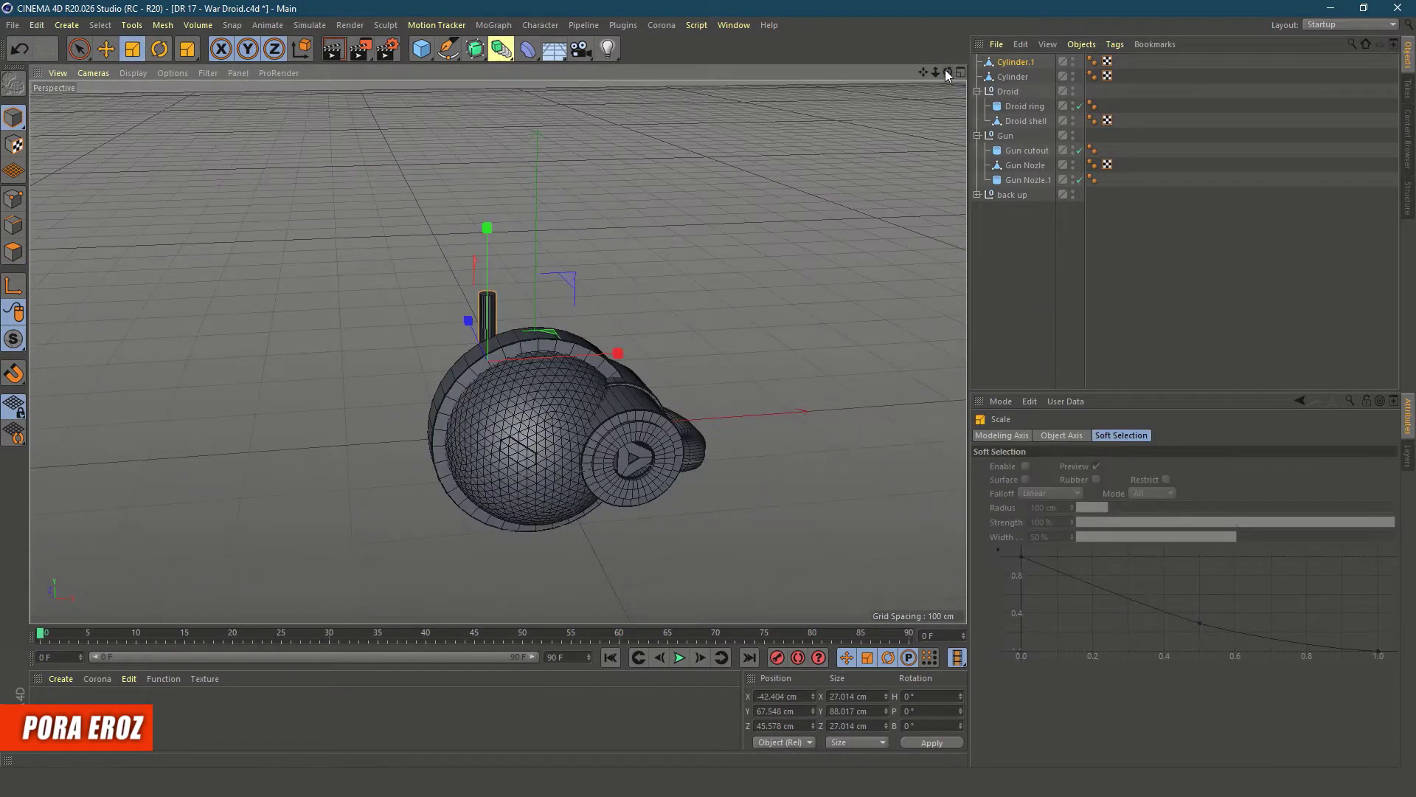
mouse_move(945, 70)
mouse_down()
mouse_move(781, 187)
mouse_move(929, 73)
mouse_up()
click(362, 411)
alt+drag(361, 411, 413, 413)
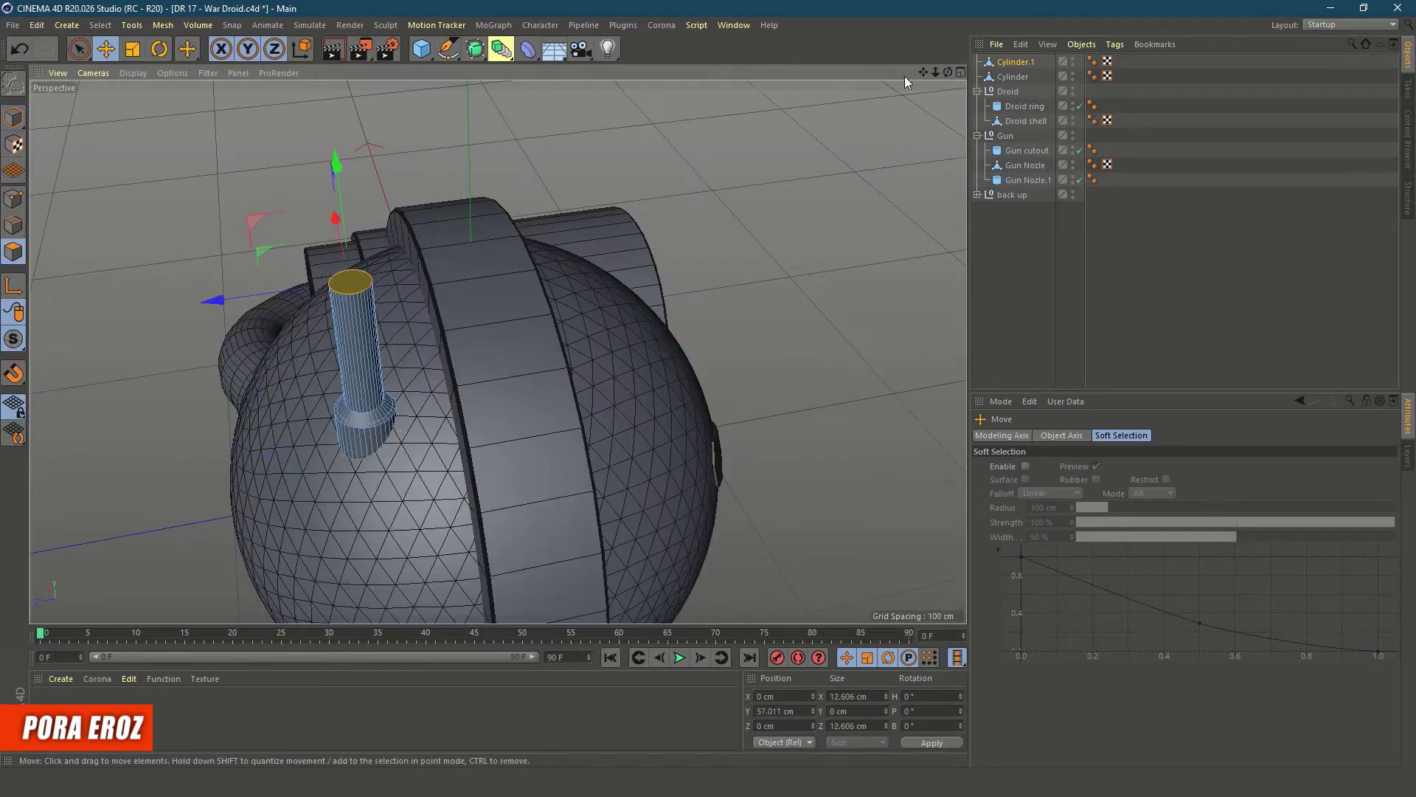
Try a further extrusion of the column top, undo it, and scale the antenna top thinner
right_click(192, 442)
click(221, 456)
mouse_move(221, 456)
alt+mouse_down()
mouse_move(498, 352)
mouse_move(309, 221)
mouse_move(116, 284)
mouse_move(237, 164)
mouse_move(411, 218)
mouse_move(139, 221)
mouse_move(497, 351)
mouse_move(516, 295)
alt+mouse_up()
key(ctrl+z)
scroll(497, 351, down, 5)
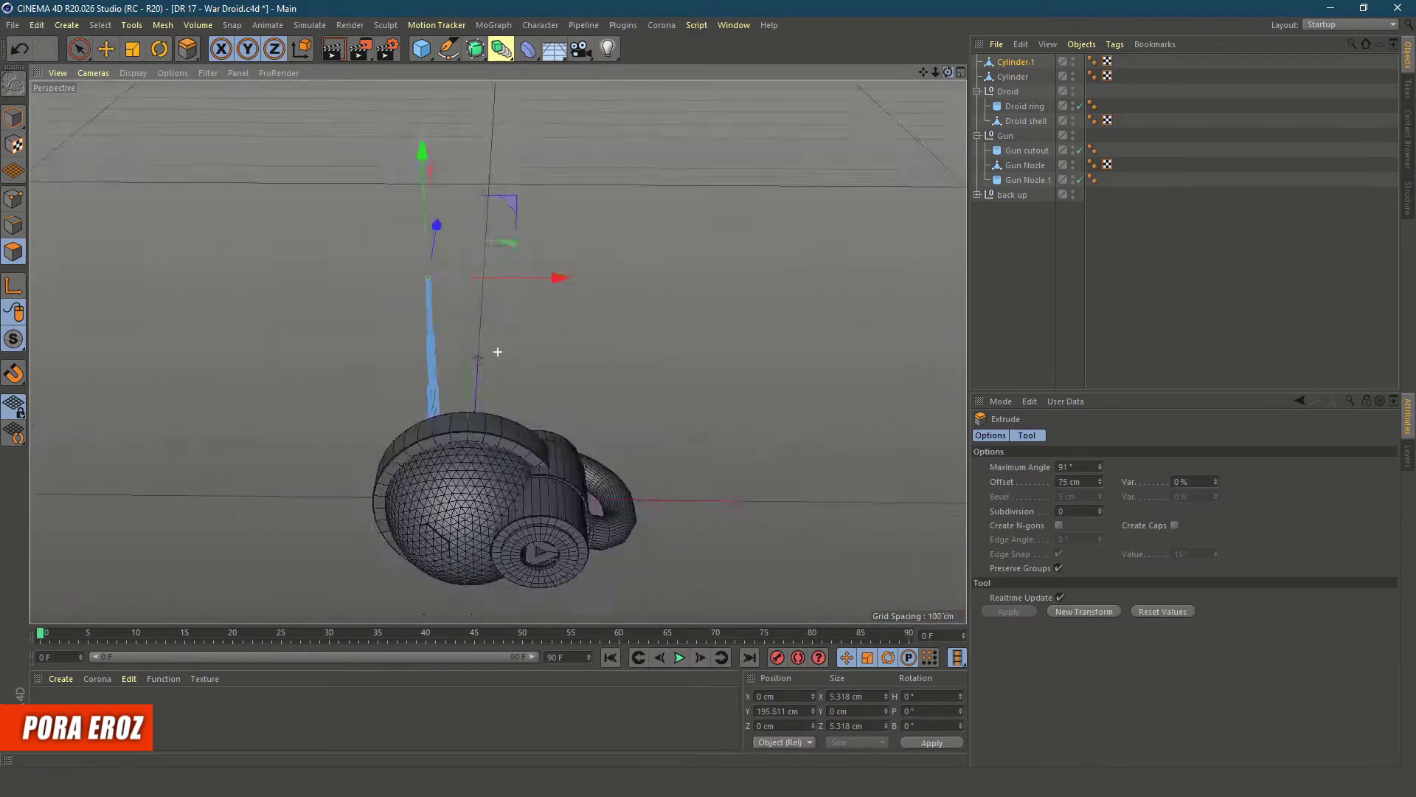
alt+drag(496, 351, 497, 357)
scroll(502, 169, up, 8)
key(t)
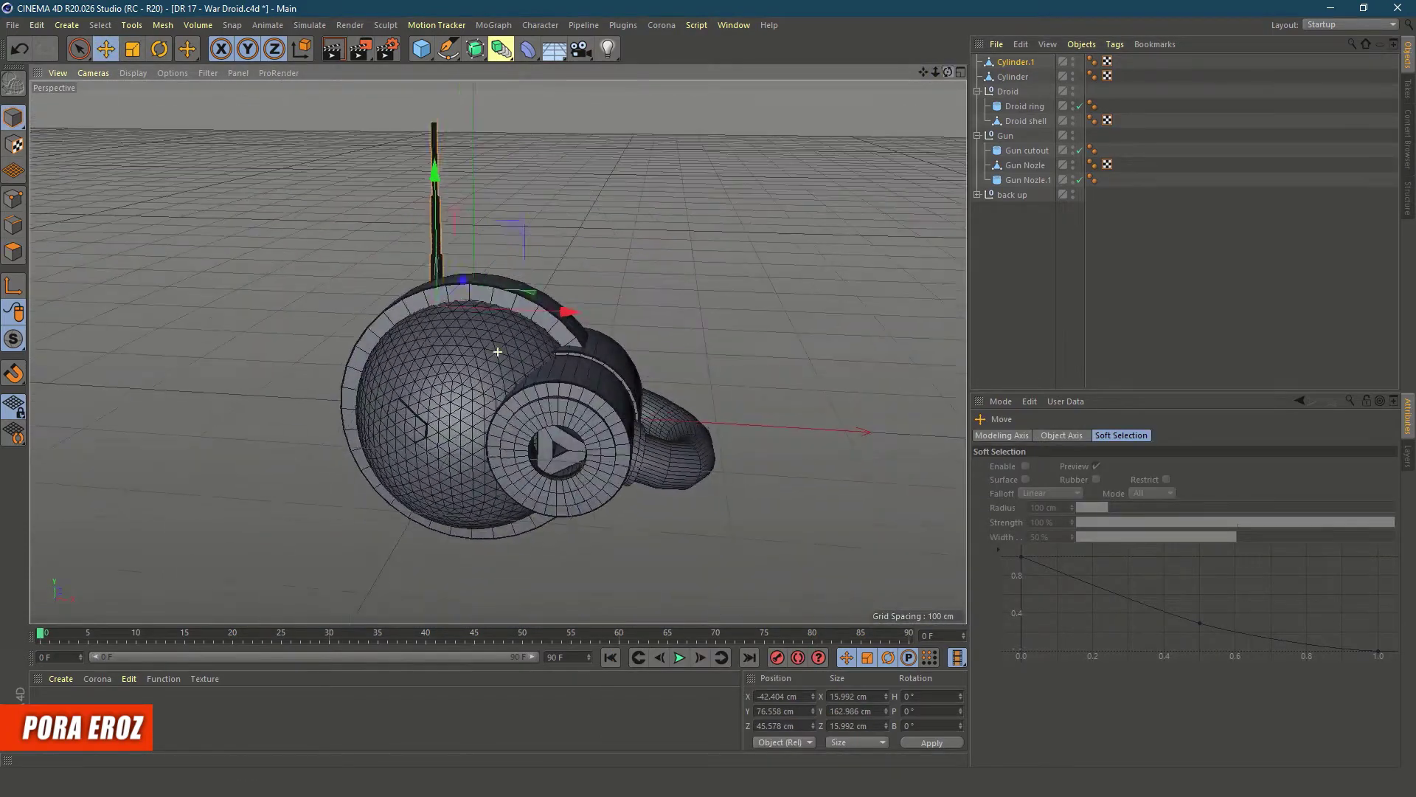
click(1027, 268)
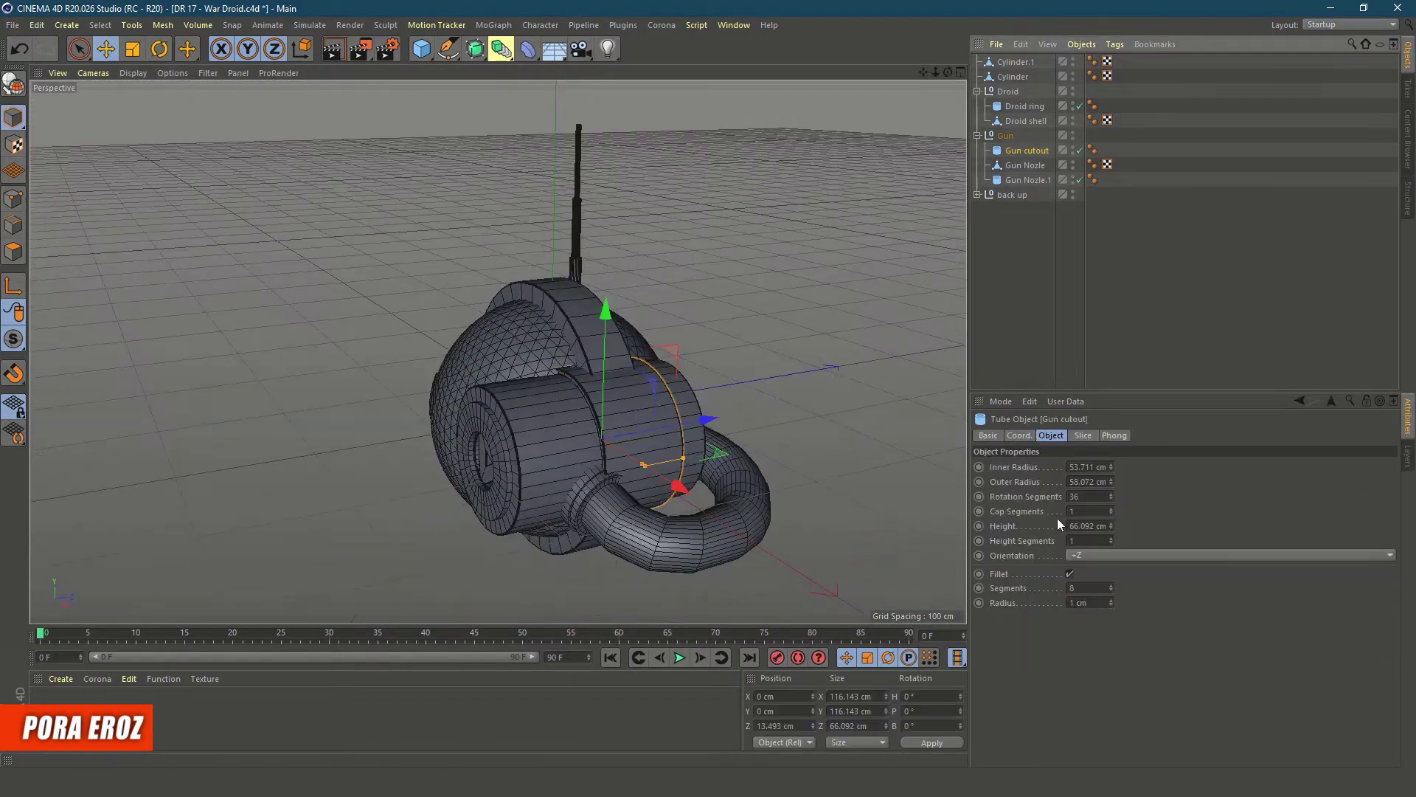
Make the gun cutout editable, undo a trial extrusion, and name the tube gun connector
key(c)
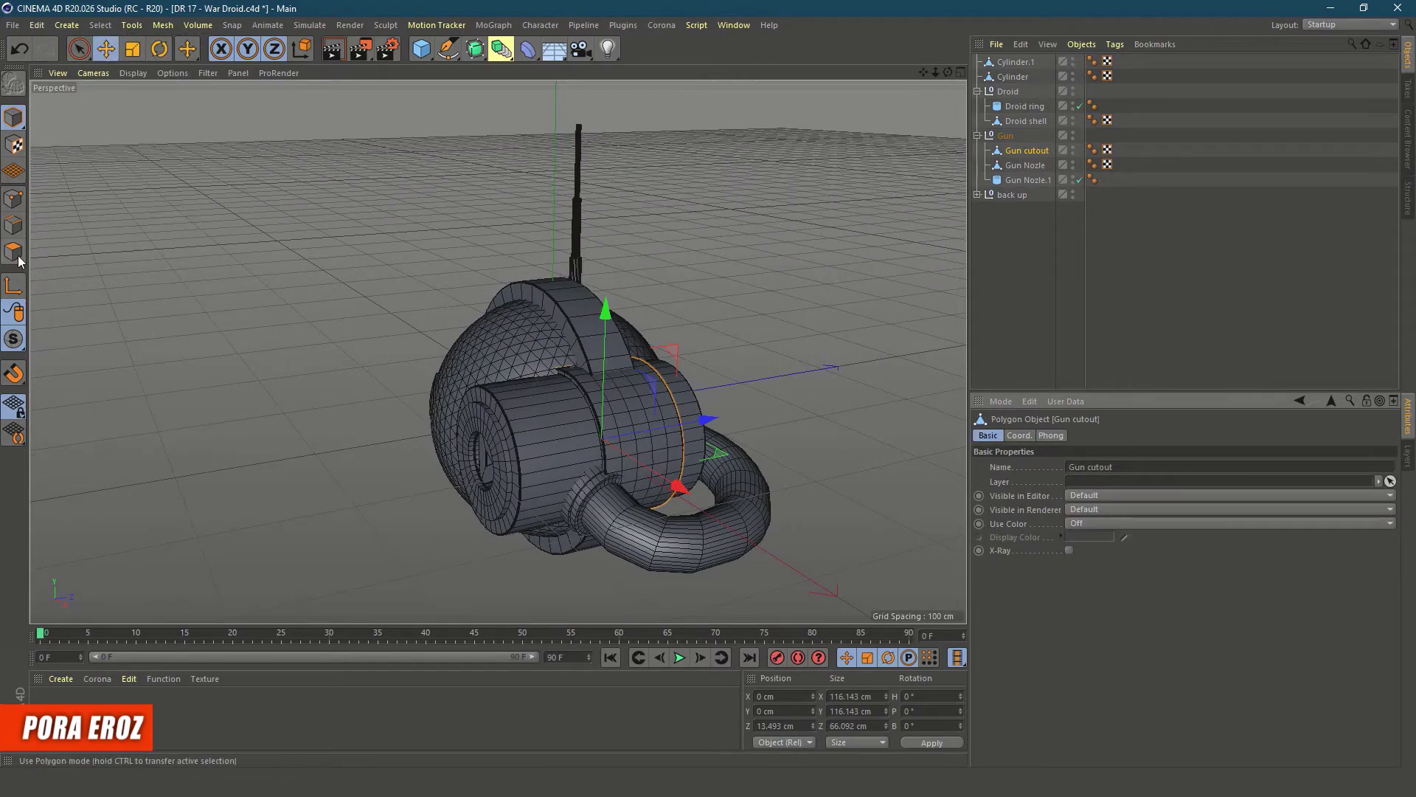
key(d)
mouse_move(654, 417)
alt+mouse_down()
mouse_move(790, 314)
mouse_move(510, 443)
mouse_move(487, 383)
mouse_move(498, 352)
mouse_move(361, 193)
mouse_move(498, 352)
mouse_move(442, 317)
mouse_move(502, 332)
alt+mouse_up()
key(ctrl+z)
key(t)
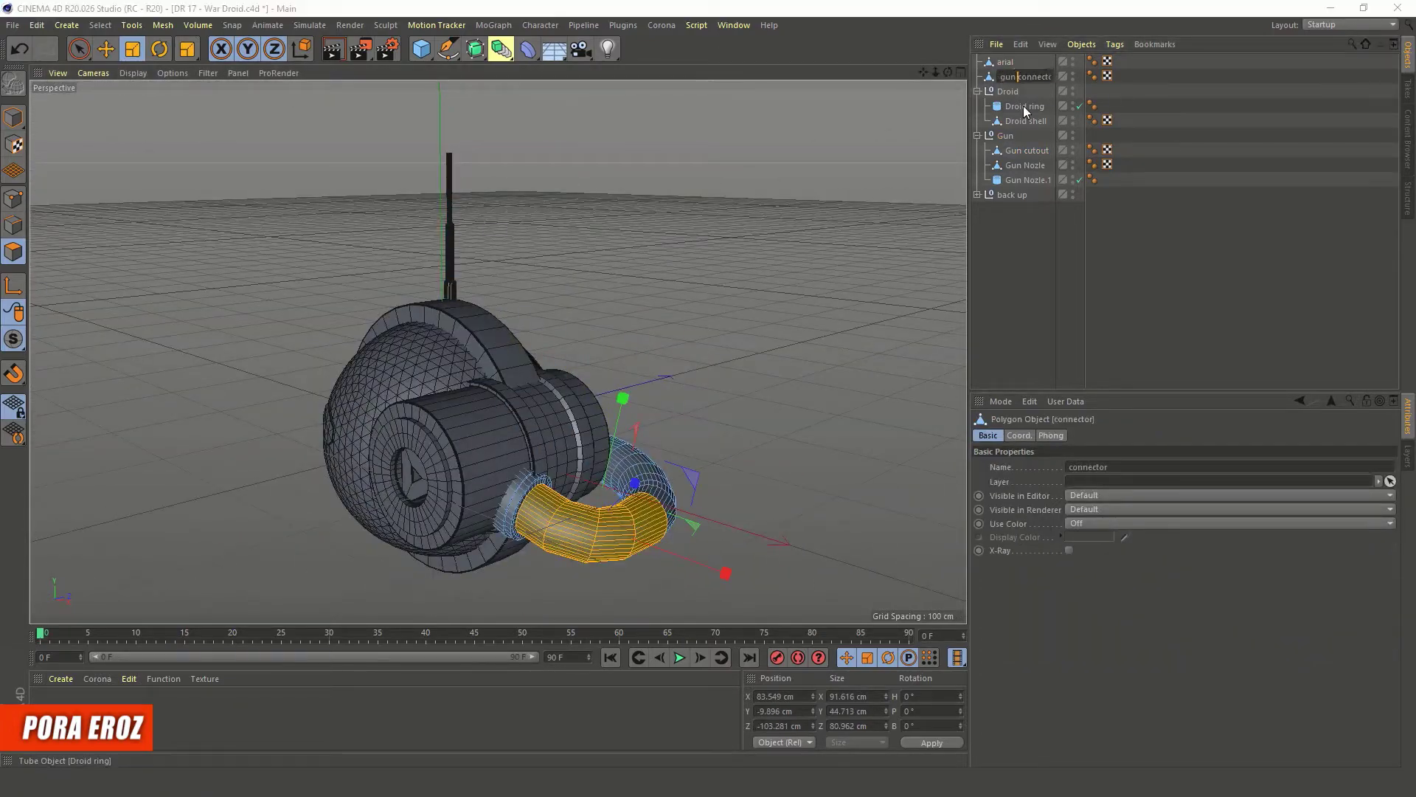
key(Return)
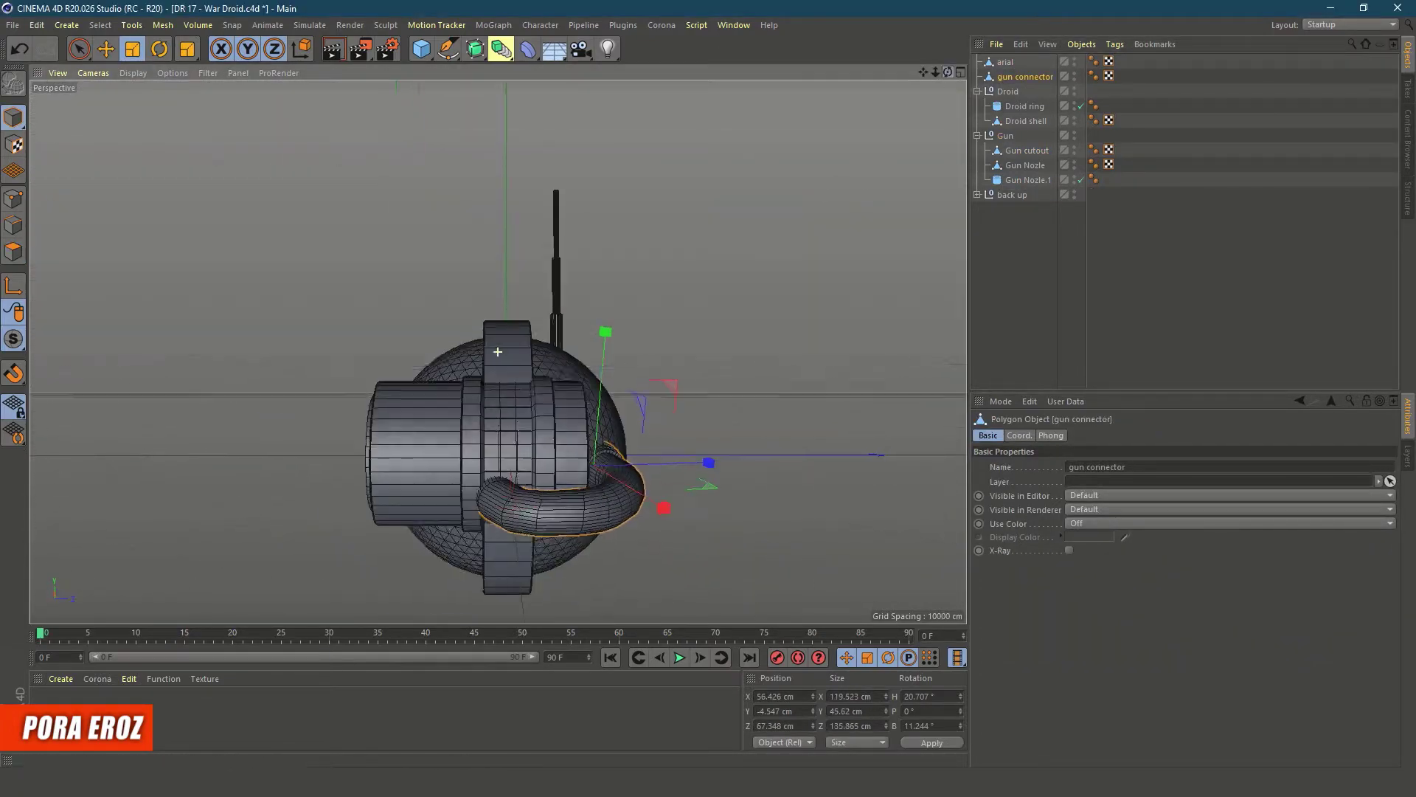
Move the gun connector tube into place beside the gun
key(e)
mouse_move(369, 332)
alt+mouse_down()
mouse_move(516, 310)
mouse_move(561, 324)
alt+mouse_up()
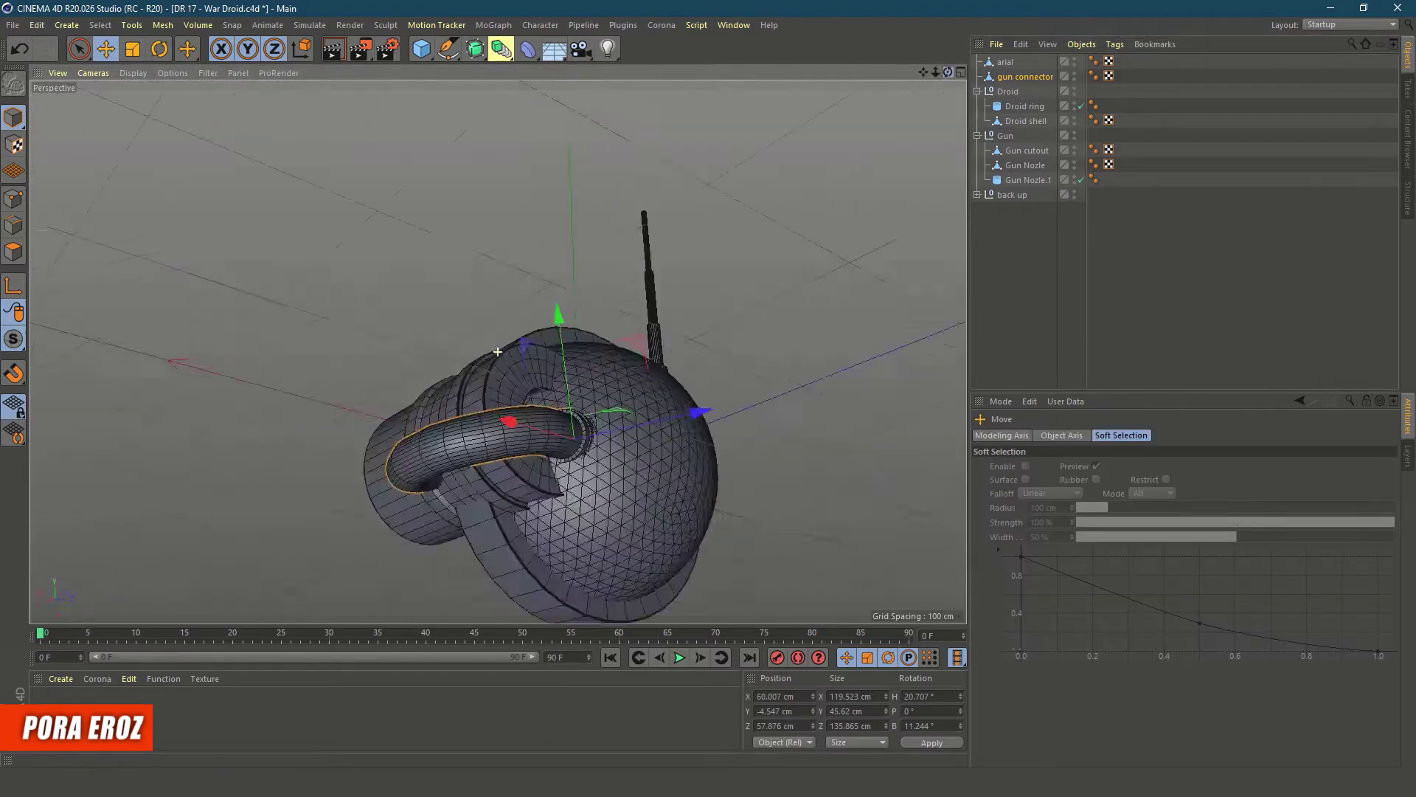
mouse_move(568, 479)
mouse_down()
mouse_move(536, 582)
mouse_move(516, 369)
mouse_move(592, 263)
mouse_up()
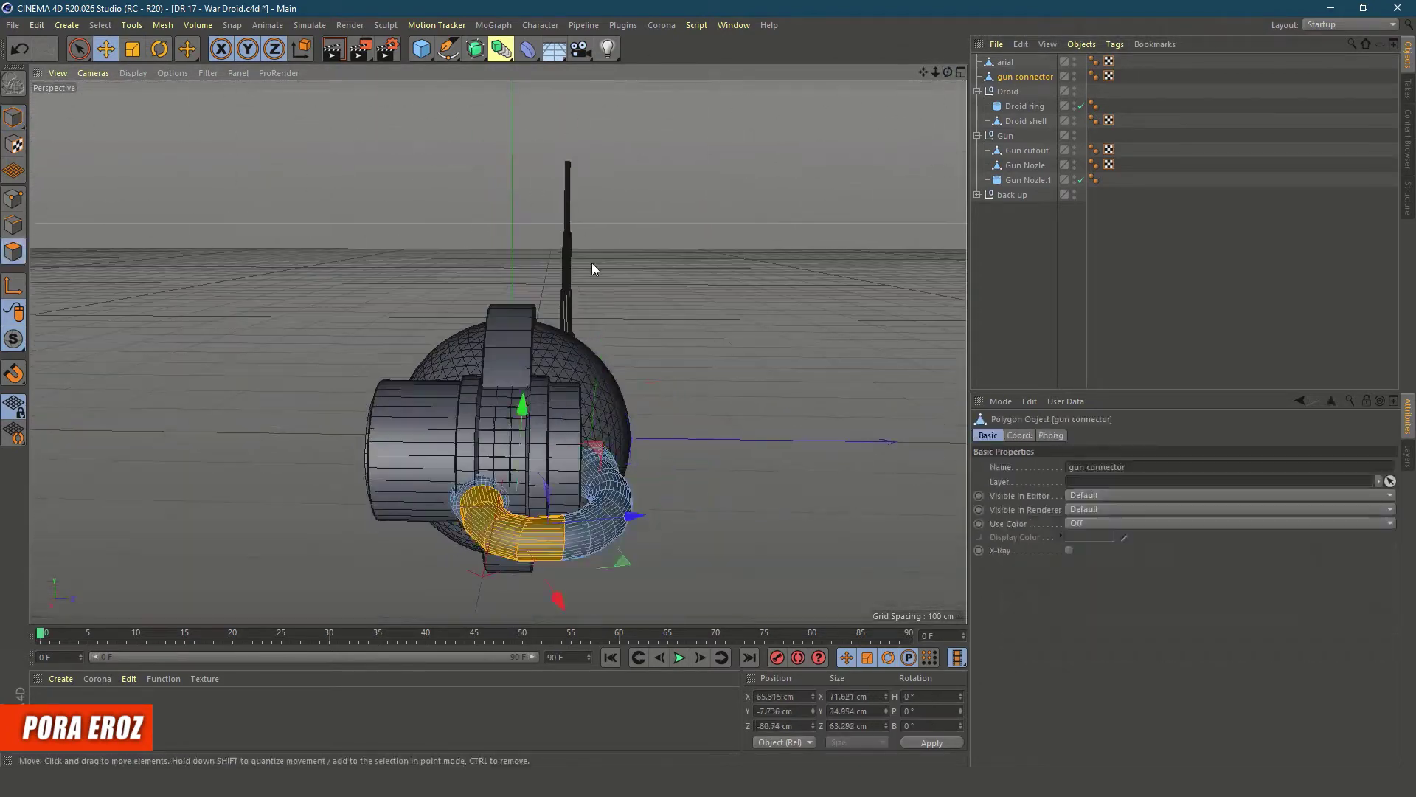
scroll(592, 263, up, 5)
scroll(411, 450, down, 3)
Select the ring of polygons at the tube's end joint and rotate it
key(0)
mouse_move(369, 413)
mouse_down()
mouse_move(531, 516)
mouse_move(227, 529)
mouse_up()
drag(79, 49, 87, 103)
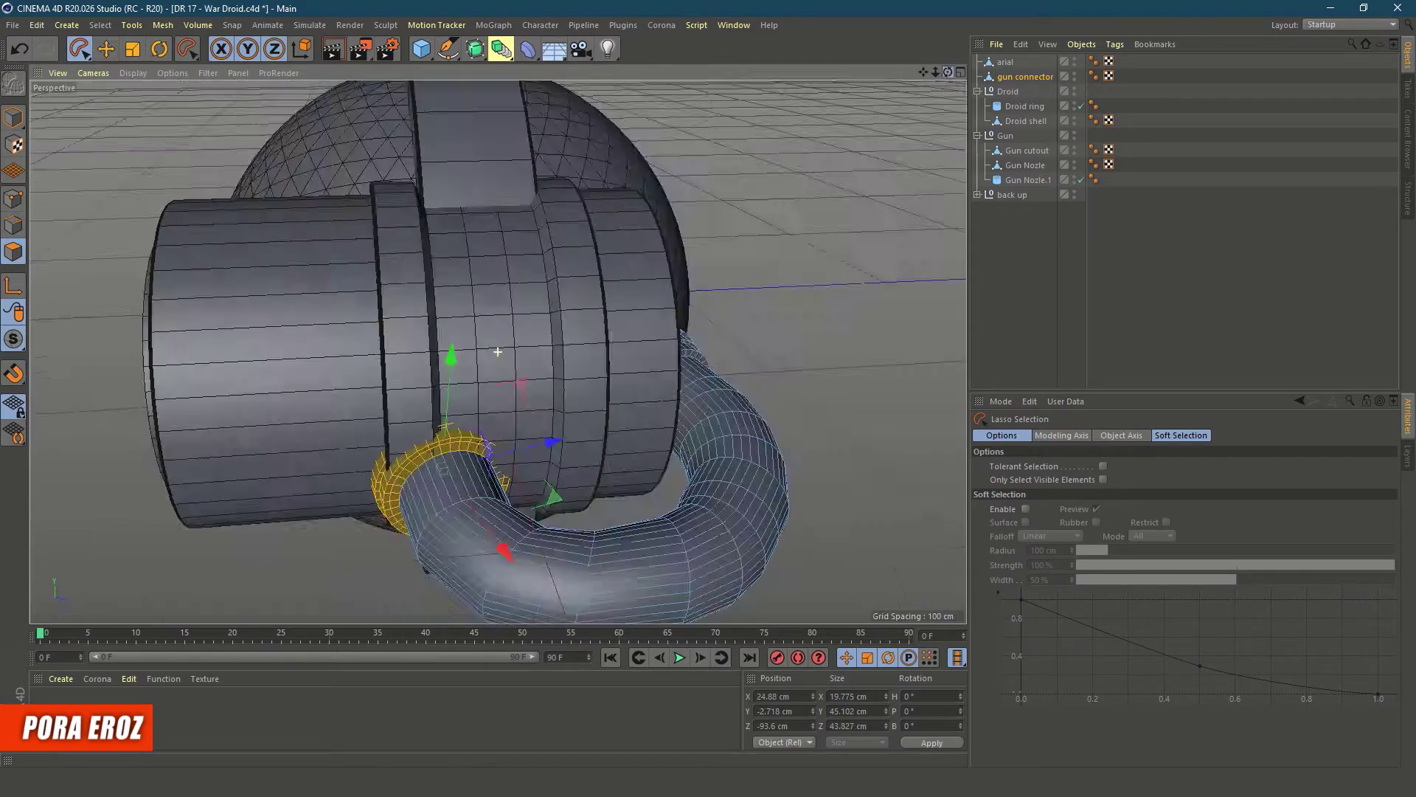
mouse_move(516, 332)
alt+mouse_down()
mouse_move(564, 528)
mouse_move(498, 352)
mouse_move(479, 376)
mouse_move(516, 413)
mouse_move(428, 419)
mouse_move(356, 559)
mouse_move(391, 516)
mouse_move(514, 447)
mouse_move(521, 481)
mouse_move(473, 413)
mouse_move(435, 402)
mouse_move(480, 332)
mouse_move(369, 222)
alt+mouse_up()
key(r)
key(e)
Try sliding an edge loop along the tube about 2 cm, then undo it
key(u)
key(l)
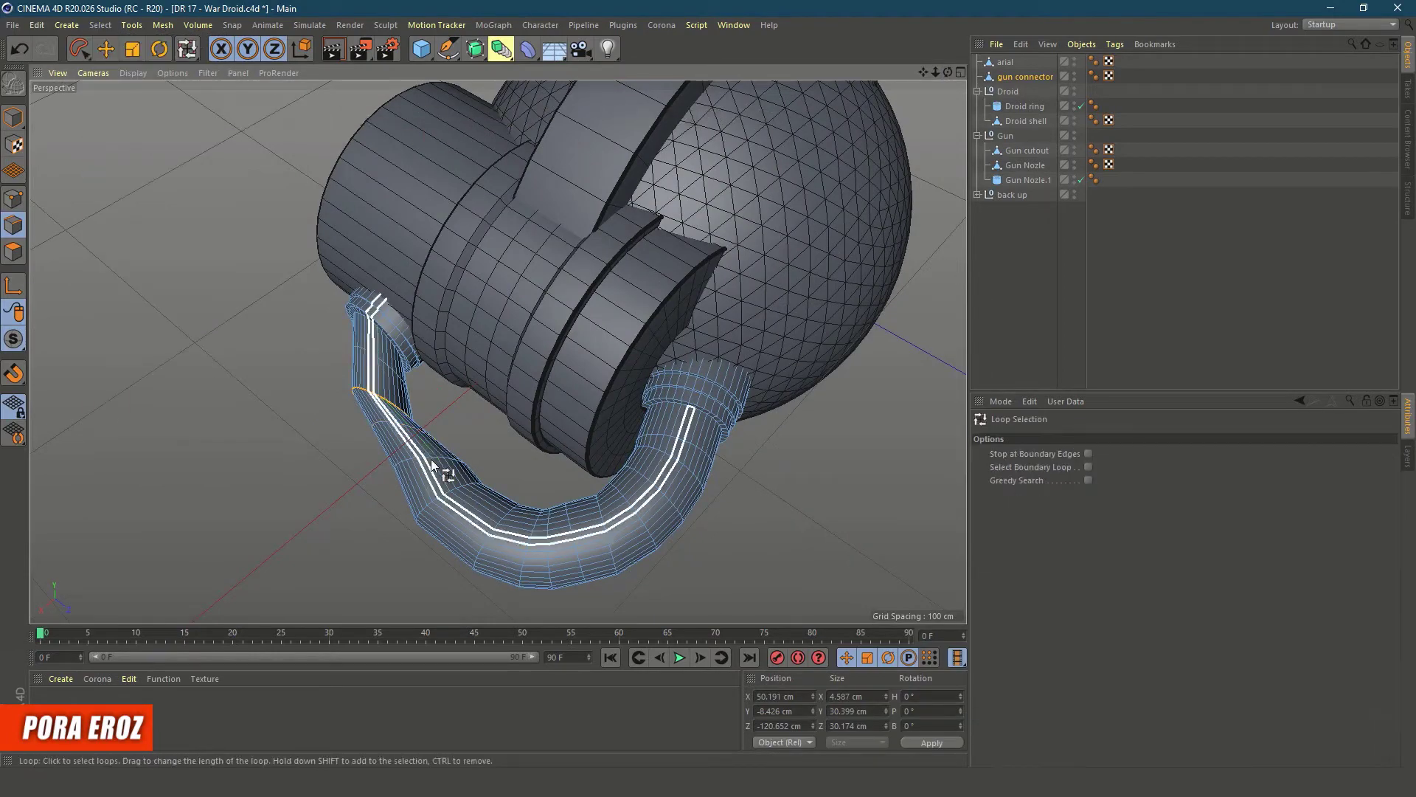
click(417, 460)
key(e)
mouse_move(388, 576)
mouse_down()
mouse_move(380, 591)
mouse_move(498, 352)
mouse_move(636, 176)
mouse_move(963, 76)
mouse_move(446, 471)
mouse_up()
key(r)
key(ctrl+z)
key(ctrl+z)
Rotate the tube section near the gun so it bends tightly back under it
key(8)
drag(179, 317, 603, 405)
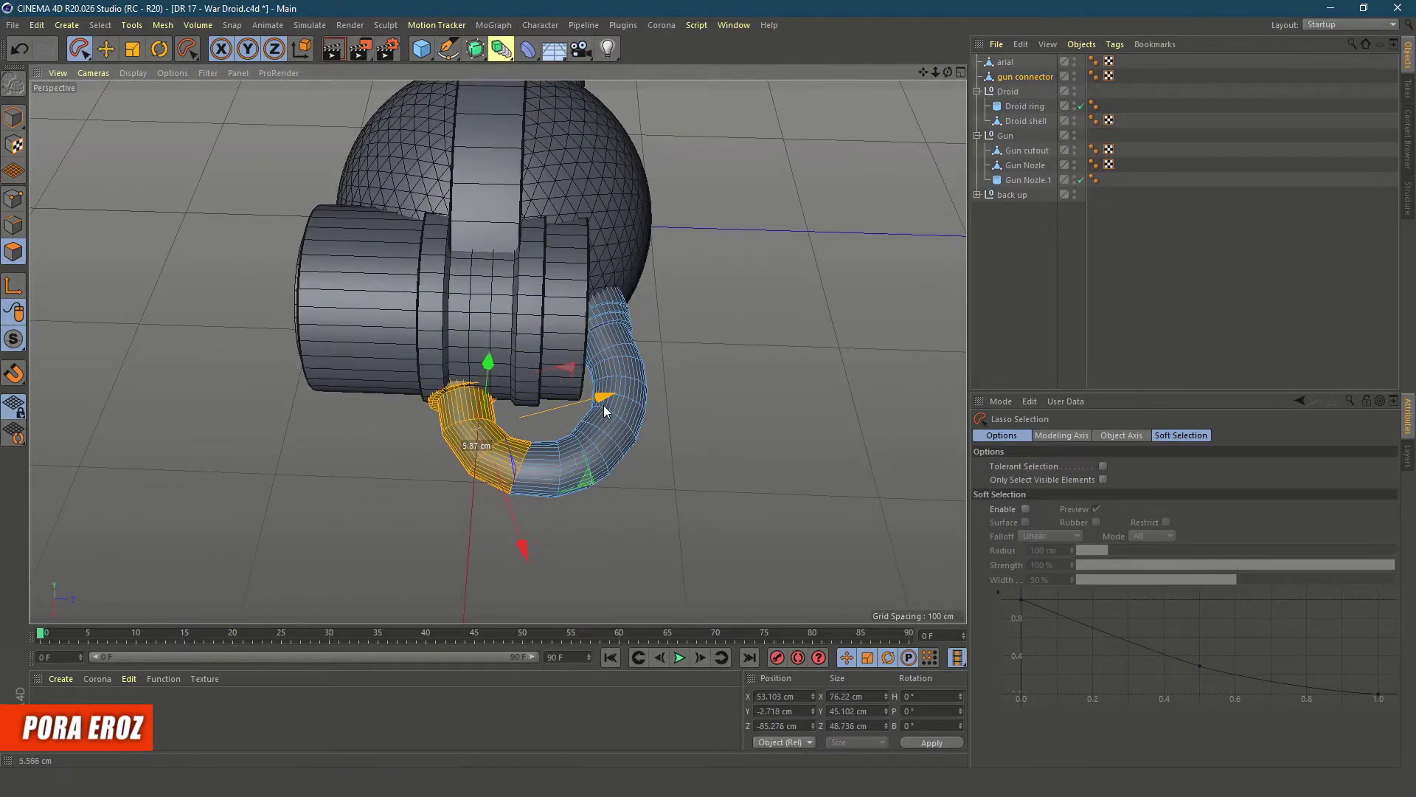
key(r)
mouse_move(476, 500)
mouse_down()
mouse_move(417, 480)
mouse_move(942, 72)
mouse_up()
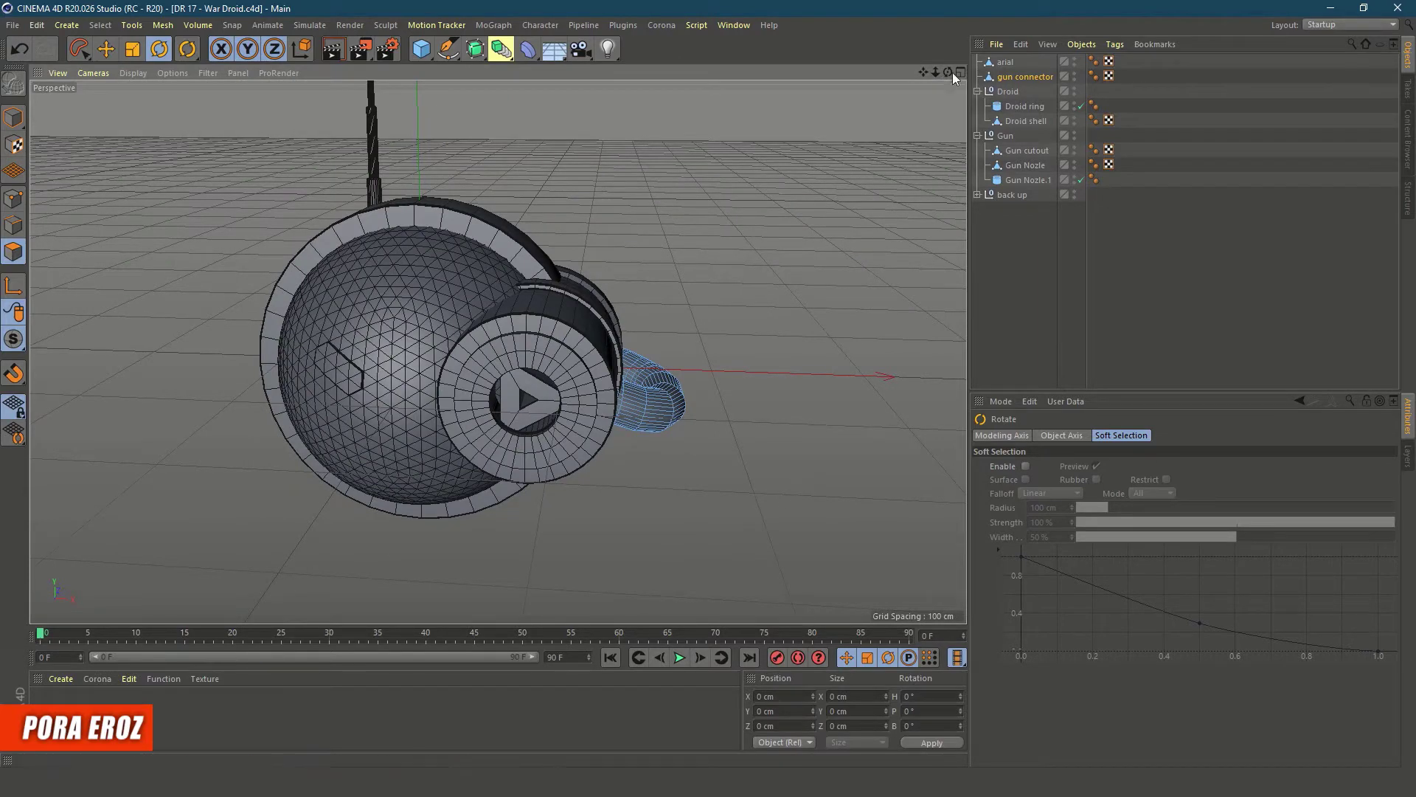
Duplicate the tube as gun connector.1, rotated about 20.7° heading and 11.2° bank around the gun
drag(953, 72, 947, 73)
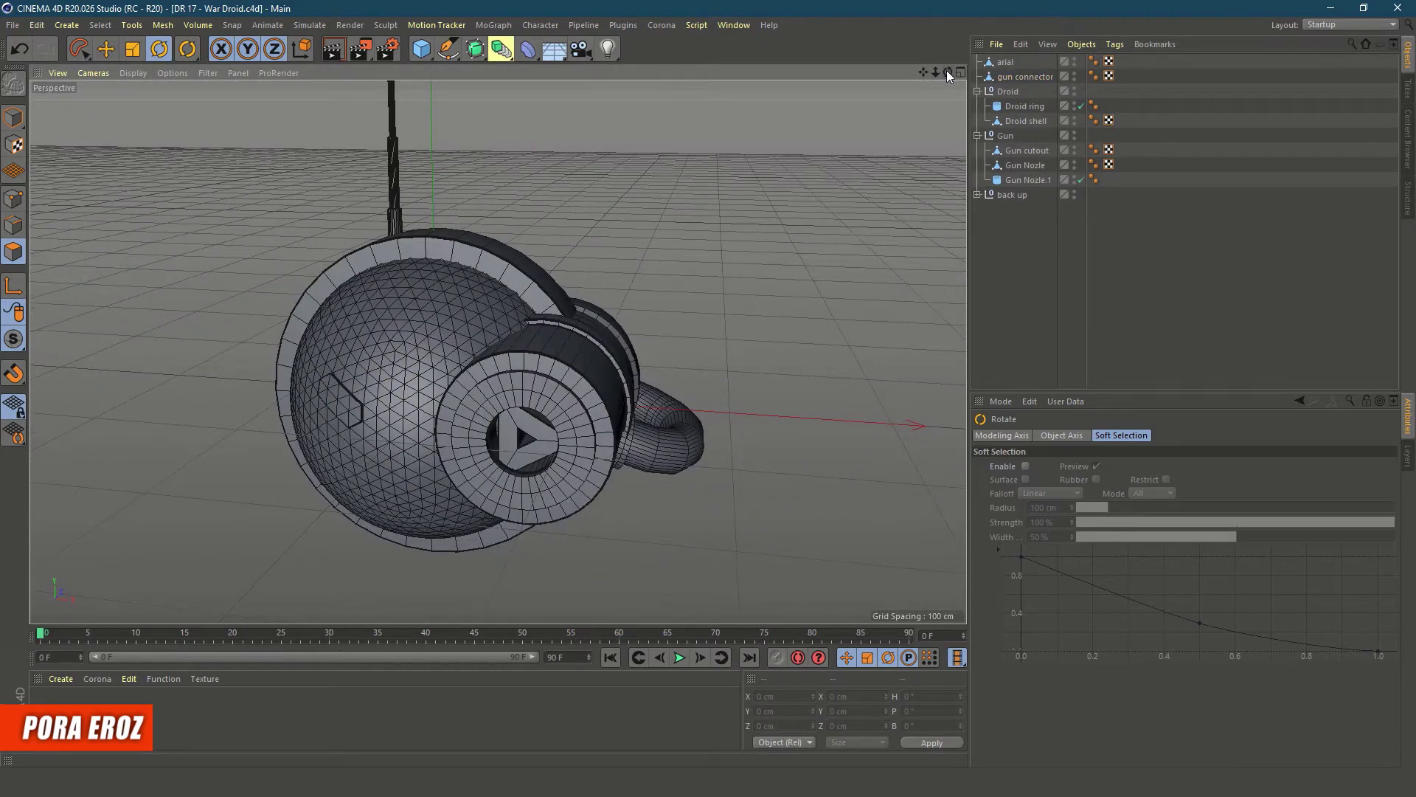
click(1023, 293)
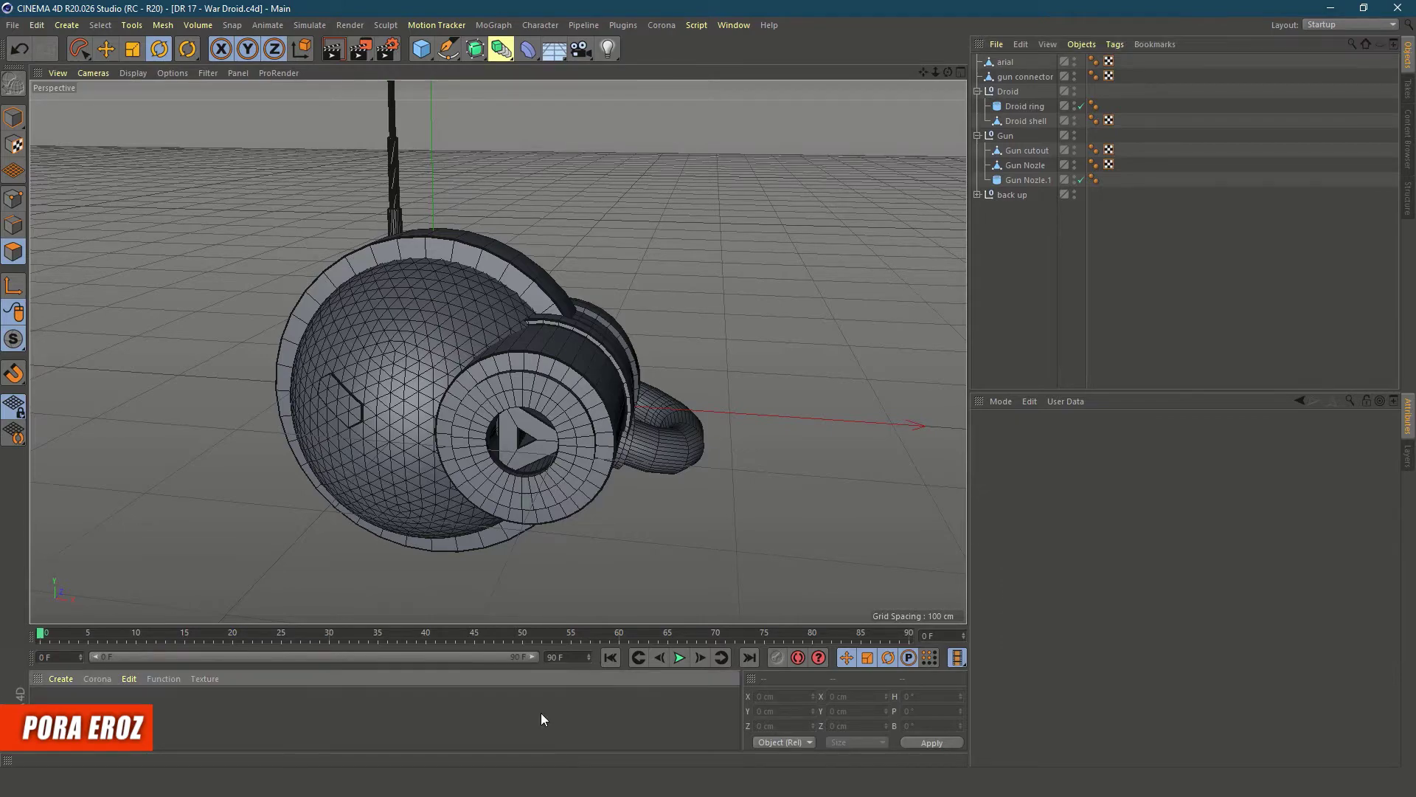
drag(948, 71, 952, 73)
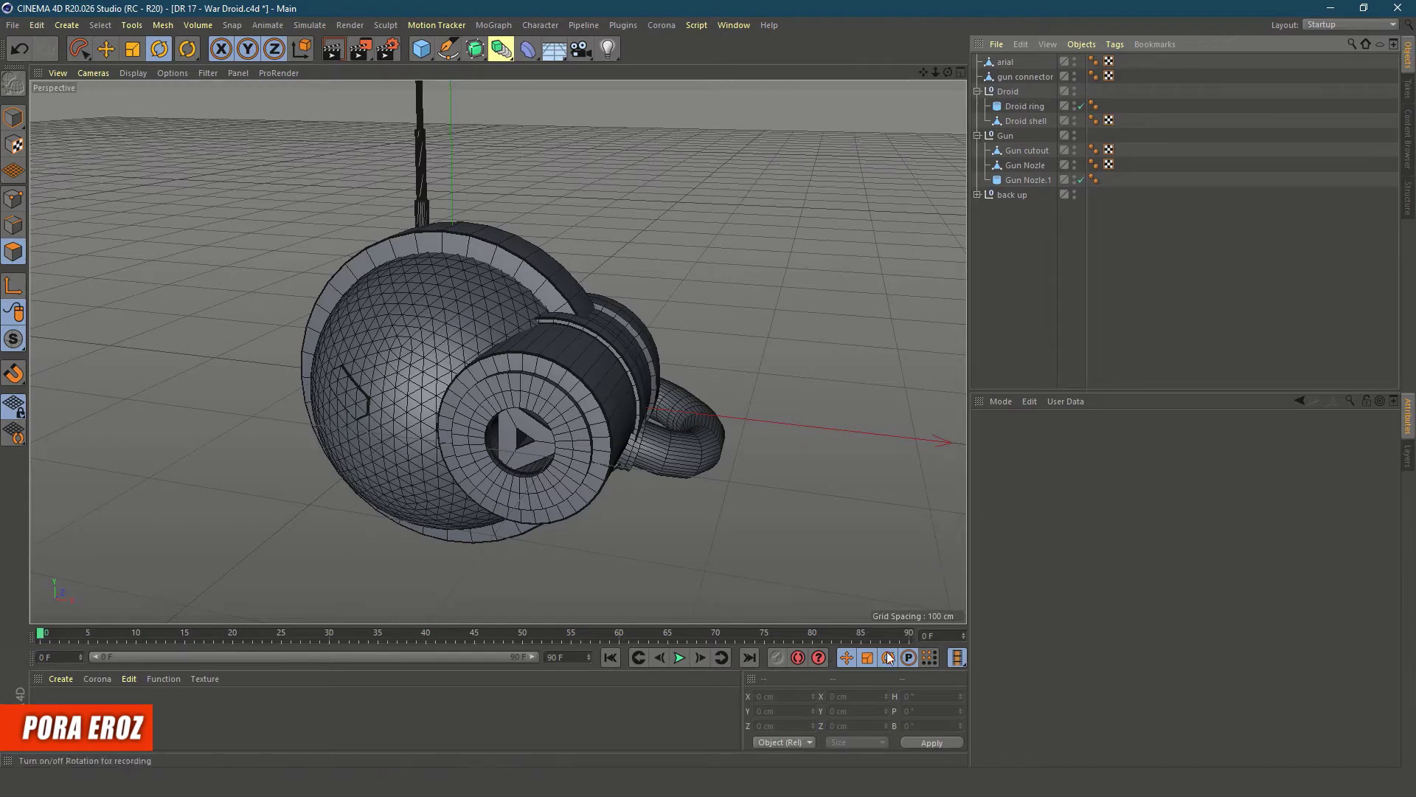
drag(948, 71, 912, 83)
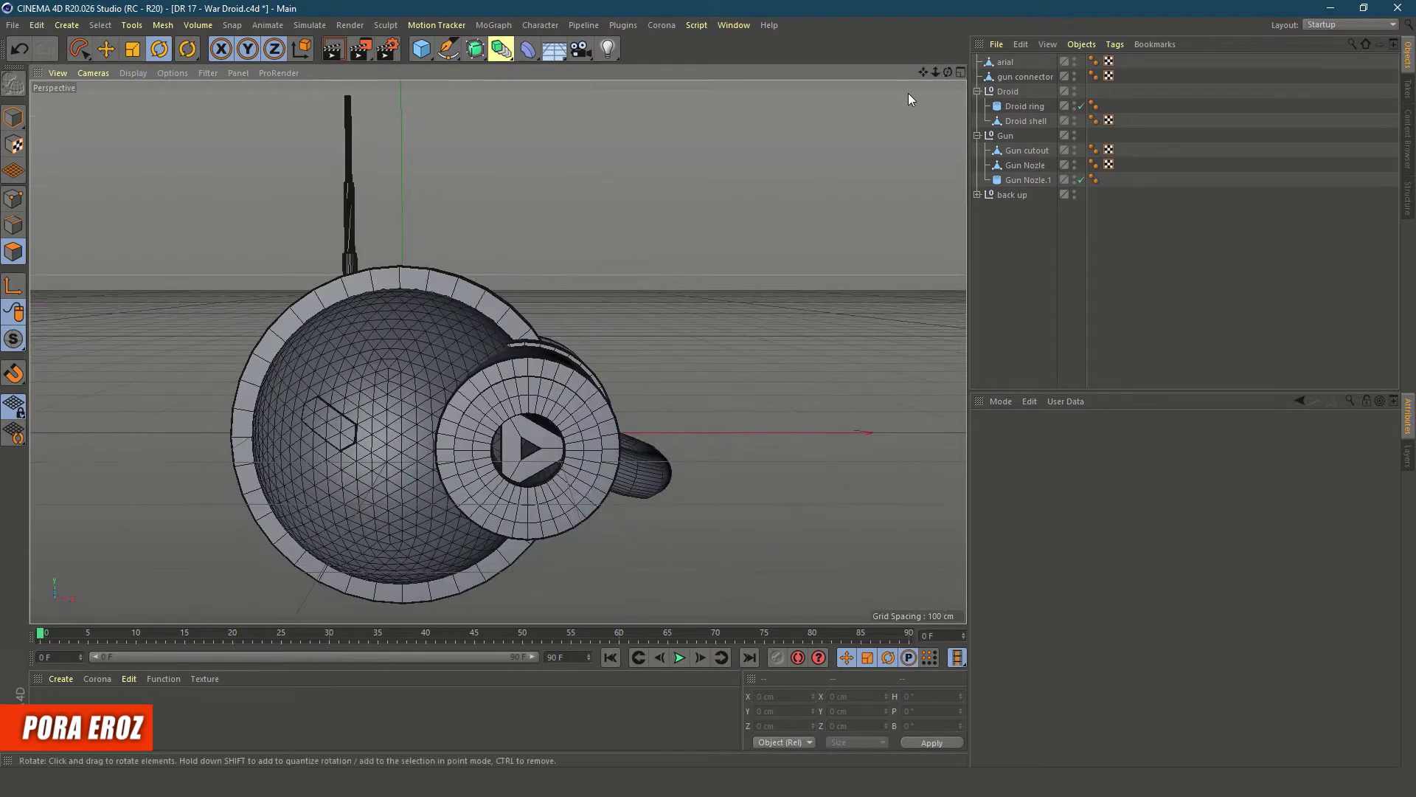
click(1005, 62)
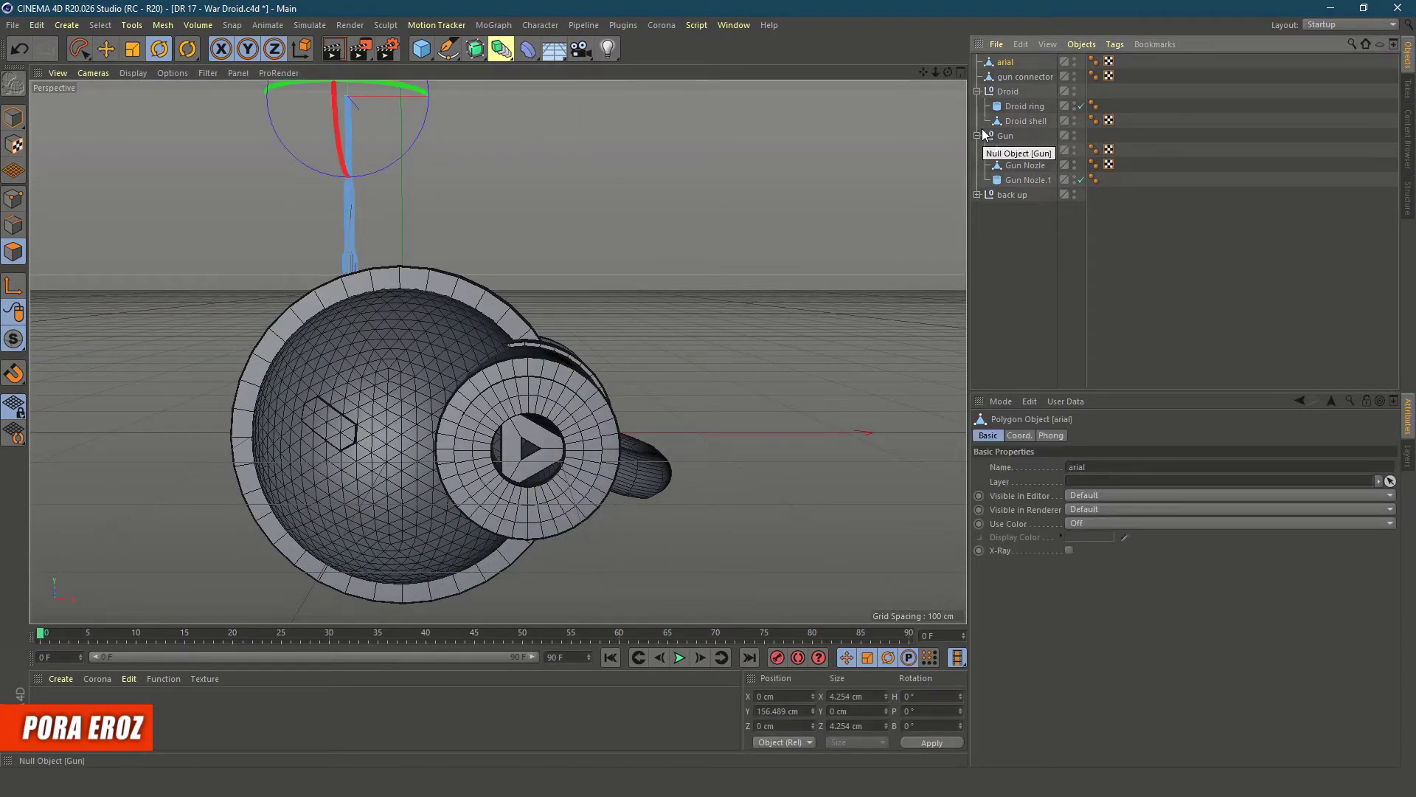
drag(948, 71, 914, 81)
ctrl+drag(1025, 77, 1025, 87)
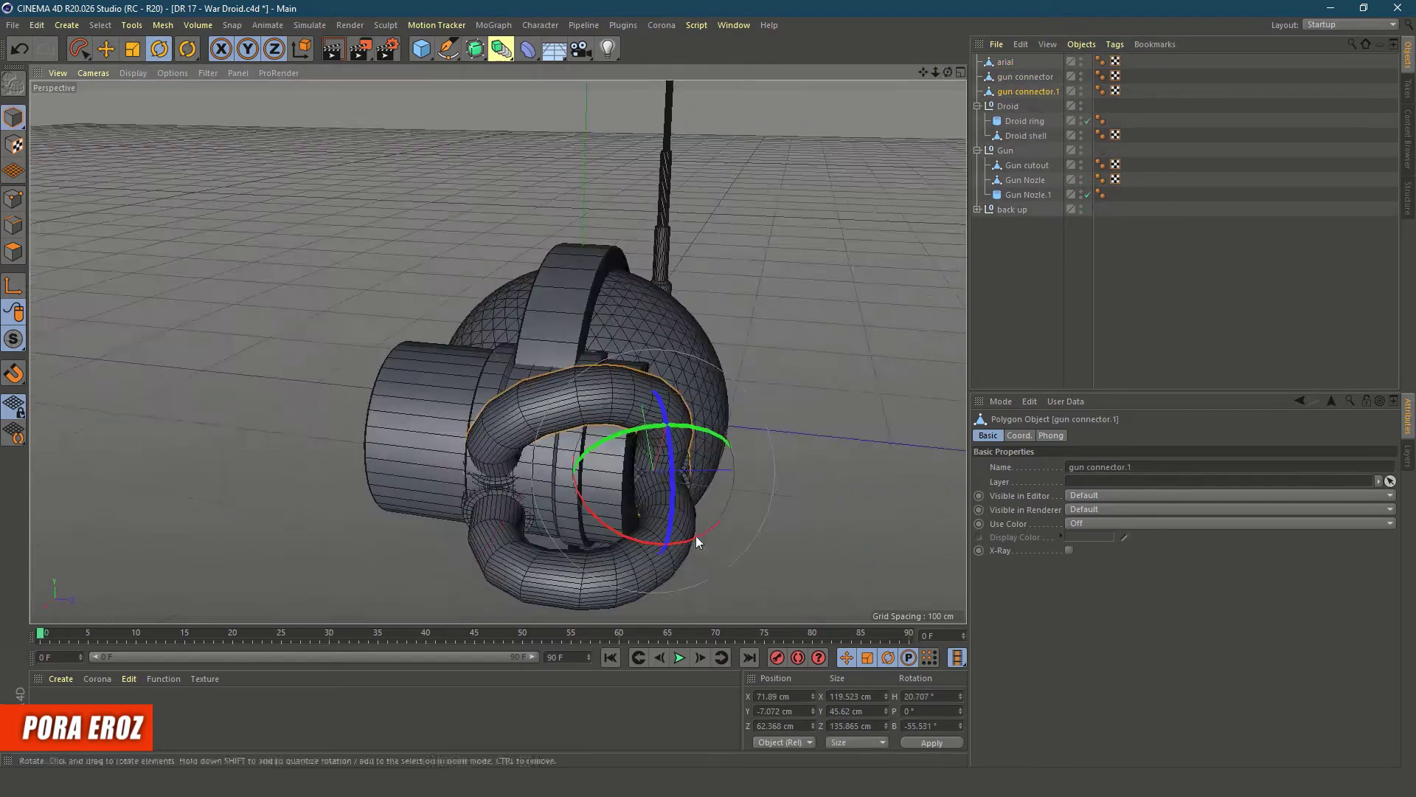
mouse_move(696, 536)
alt+mouse_down()
mouse_move(497, 352)
mouse_move(635, 462)
mouse_move(648, 538)
mouse_move(497, 352)
mouse_move(634, 443)
alt+mouse_up()
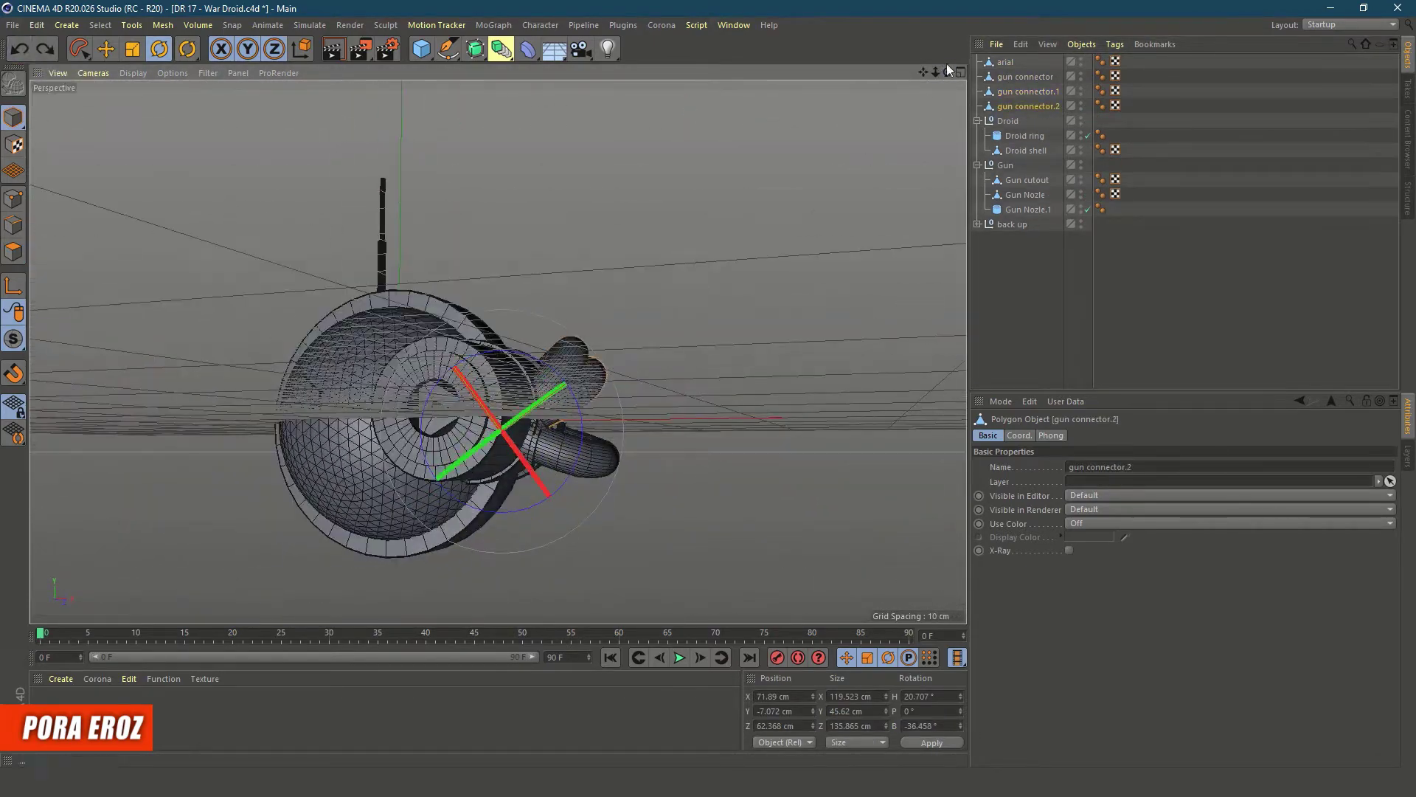
click(20, 49)
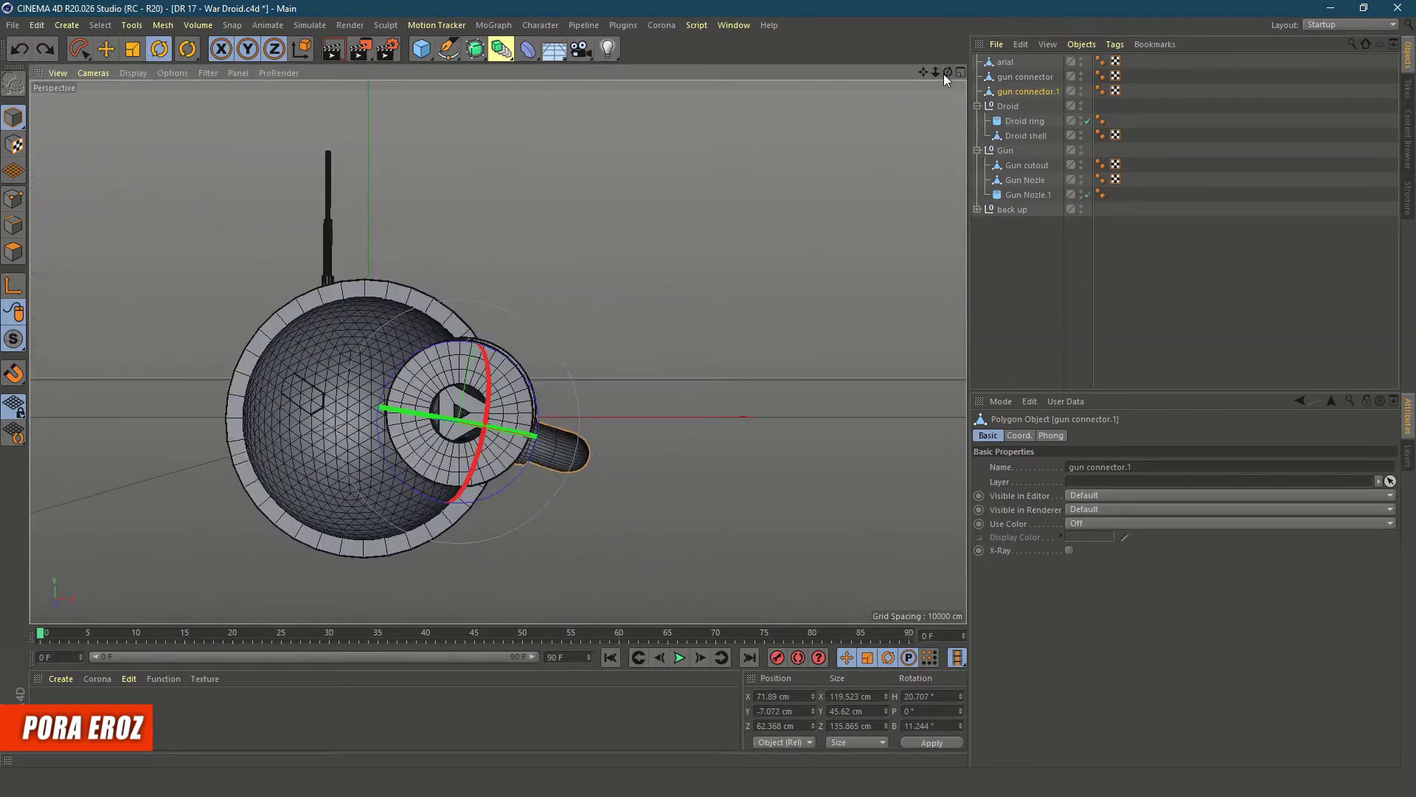
drag(940, 74, 840, 130)
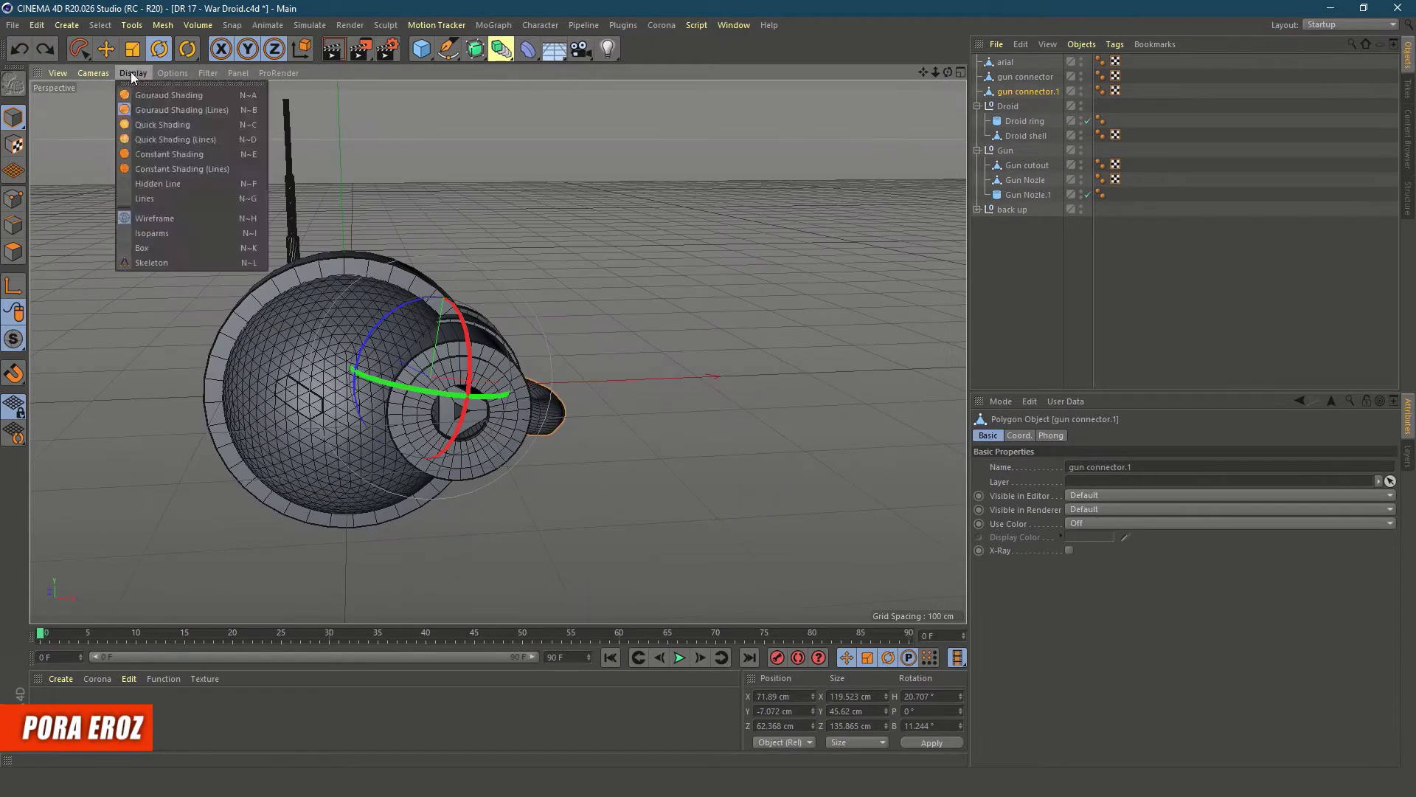
Draw a Line Cut down the Droid shell sphere
click(332, 384)
key(k)
key(j)
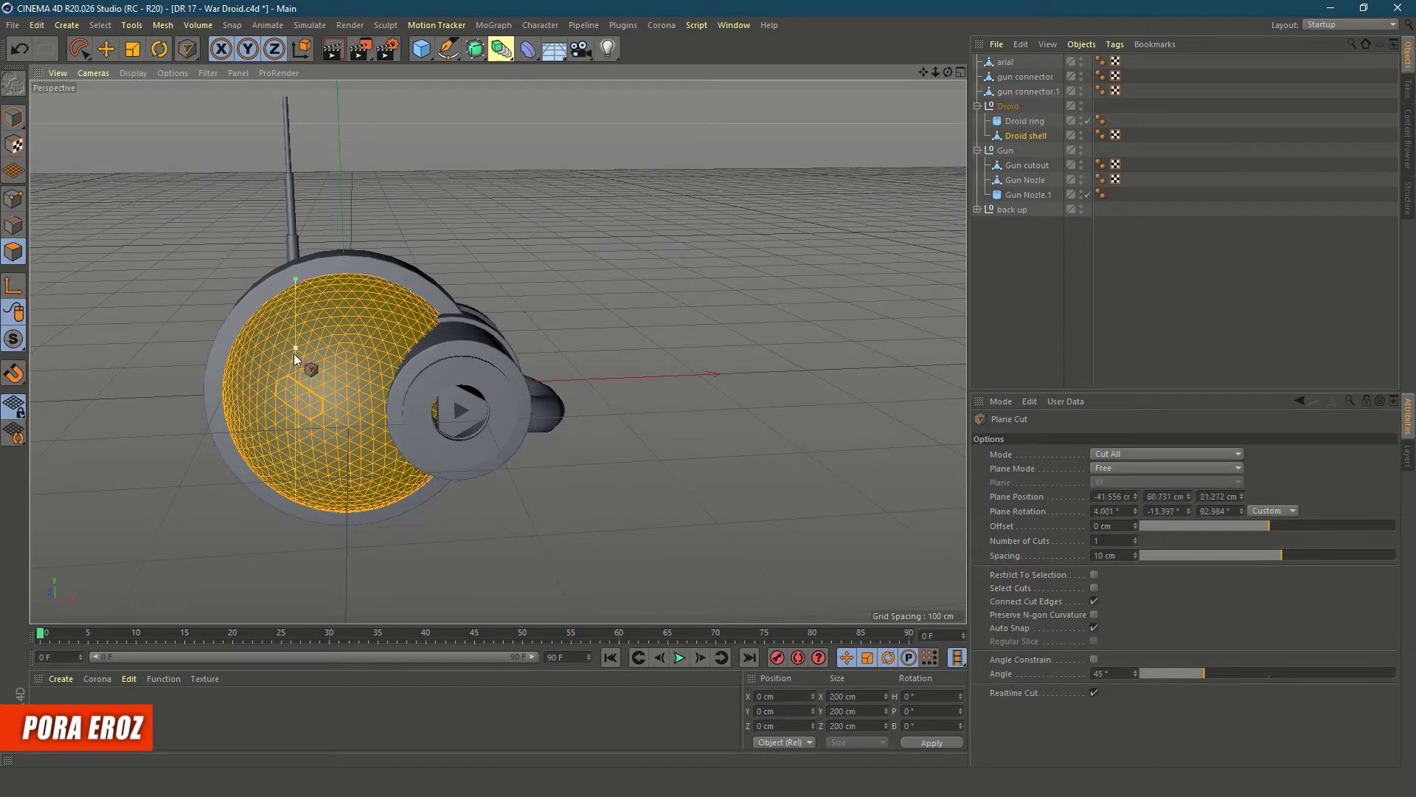
right_click(657, 280)
click(699, 299)
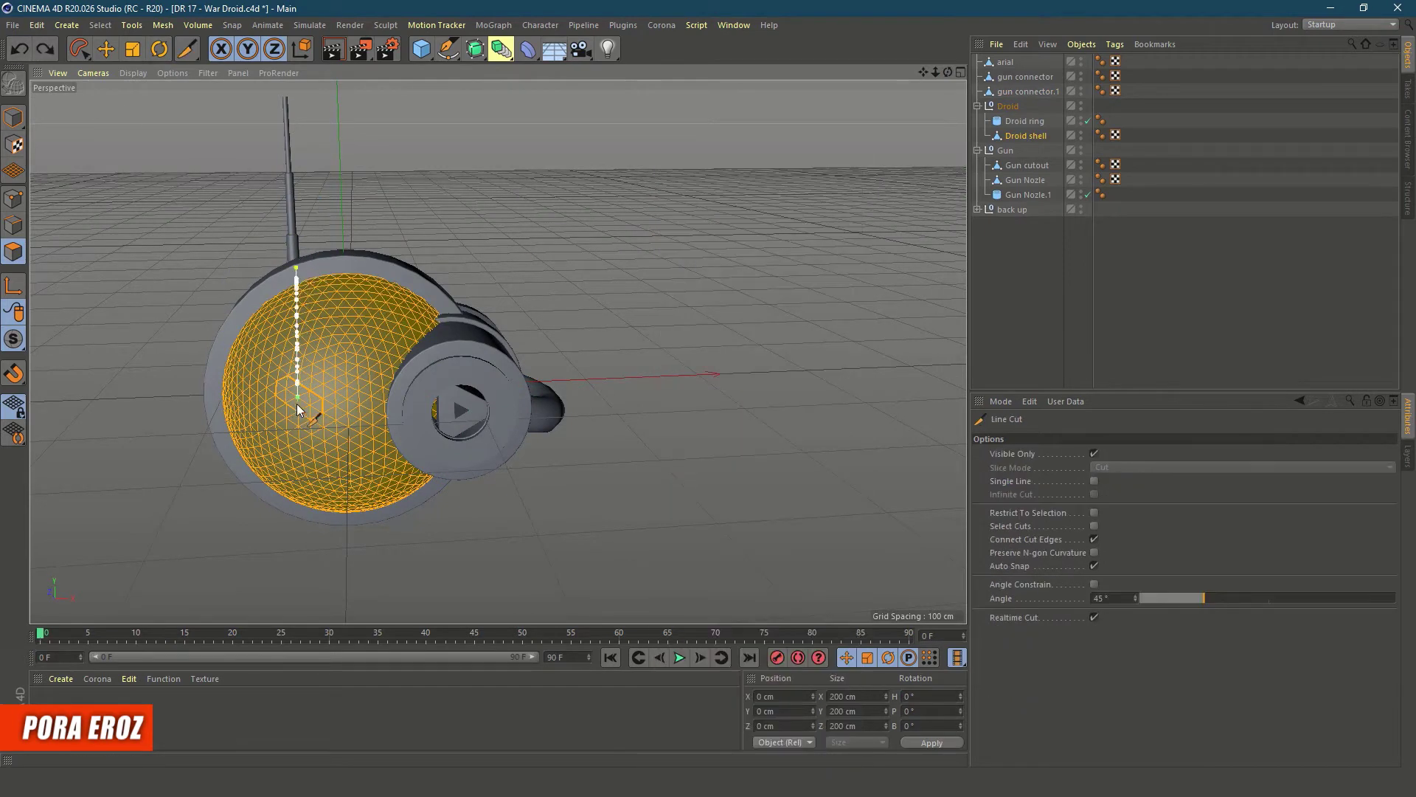
click(303, 259)
alt+drag(303, 260, 502, 354)
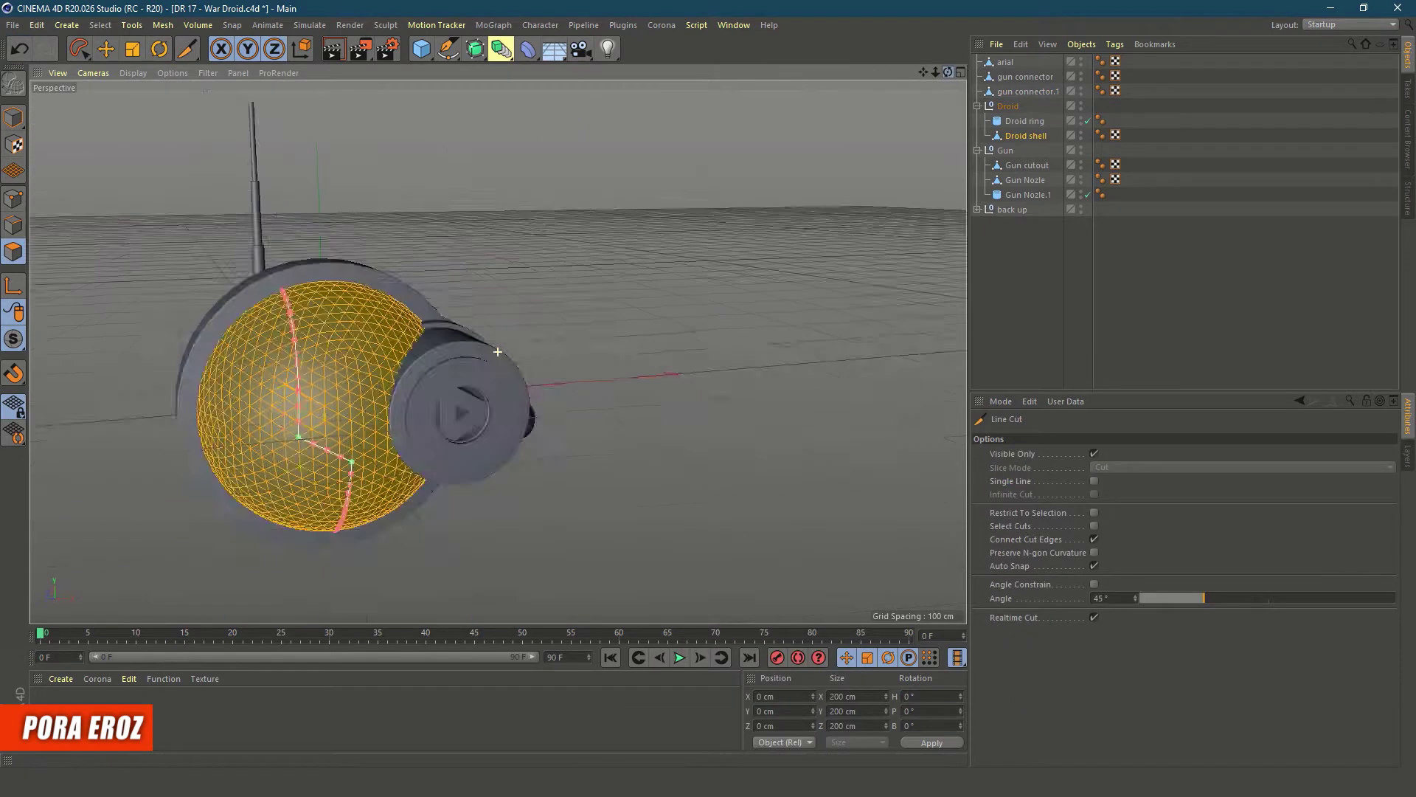
right_click(680, 435)
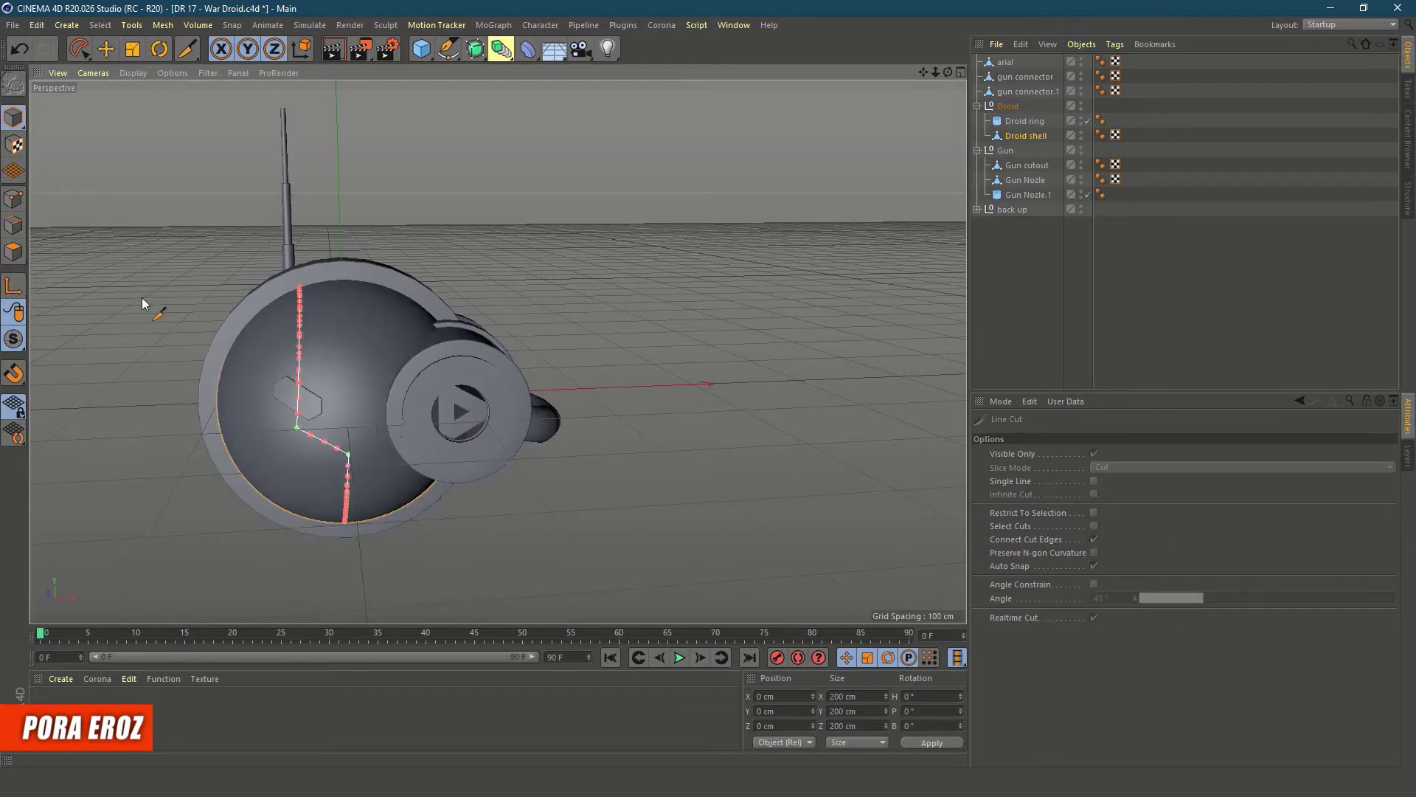
Try ring, loop and edge-cut selections on the hexagon panel, then switch display to Gouraud Shading
key(t)
click(299, 402)
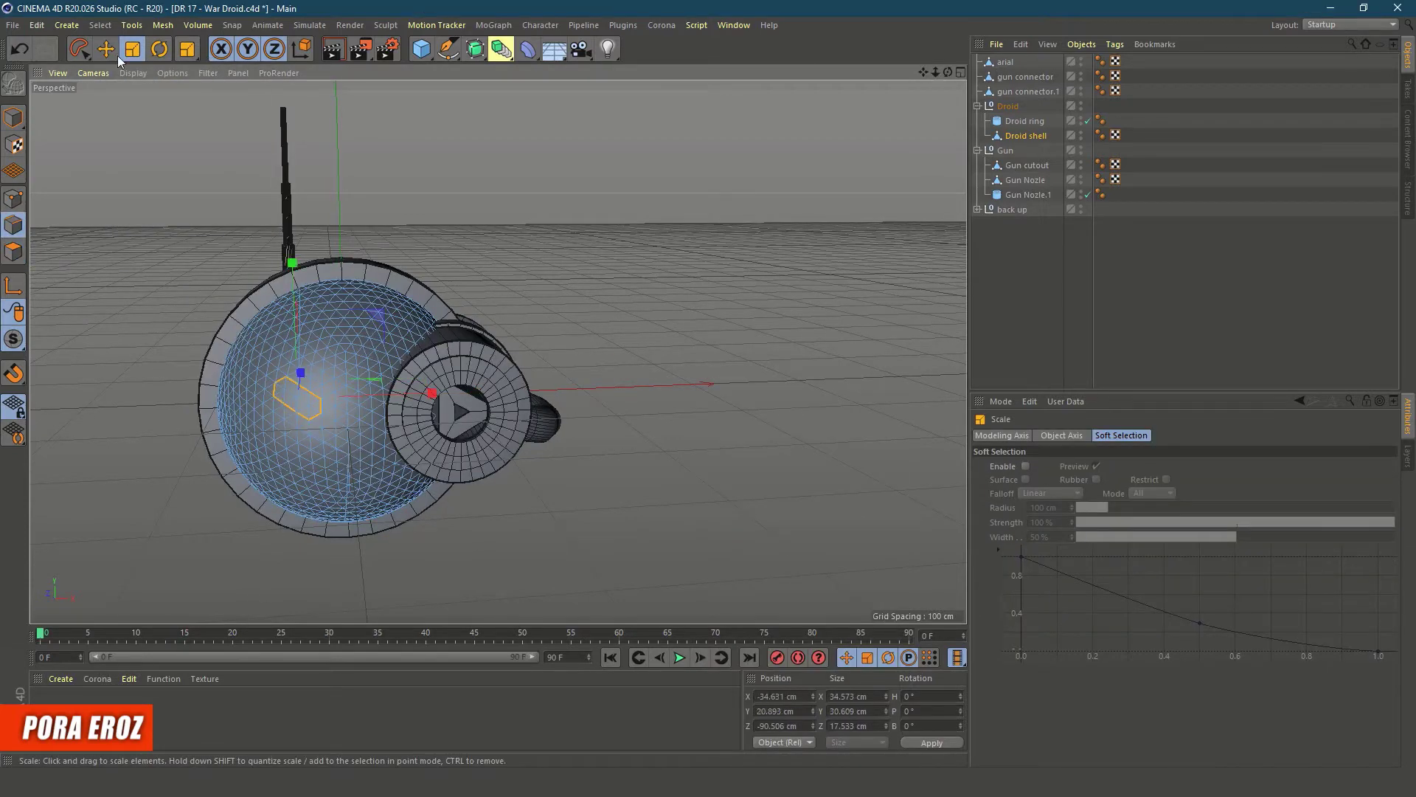
key(u)
key(b)
key(k)
key(l)
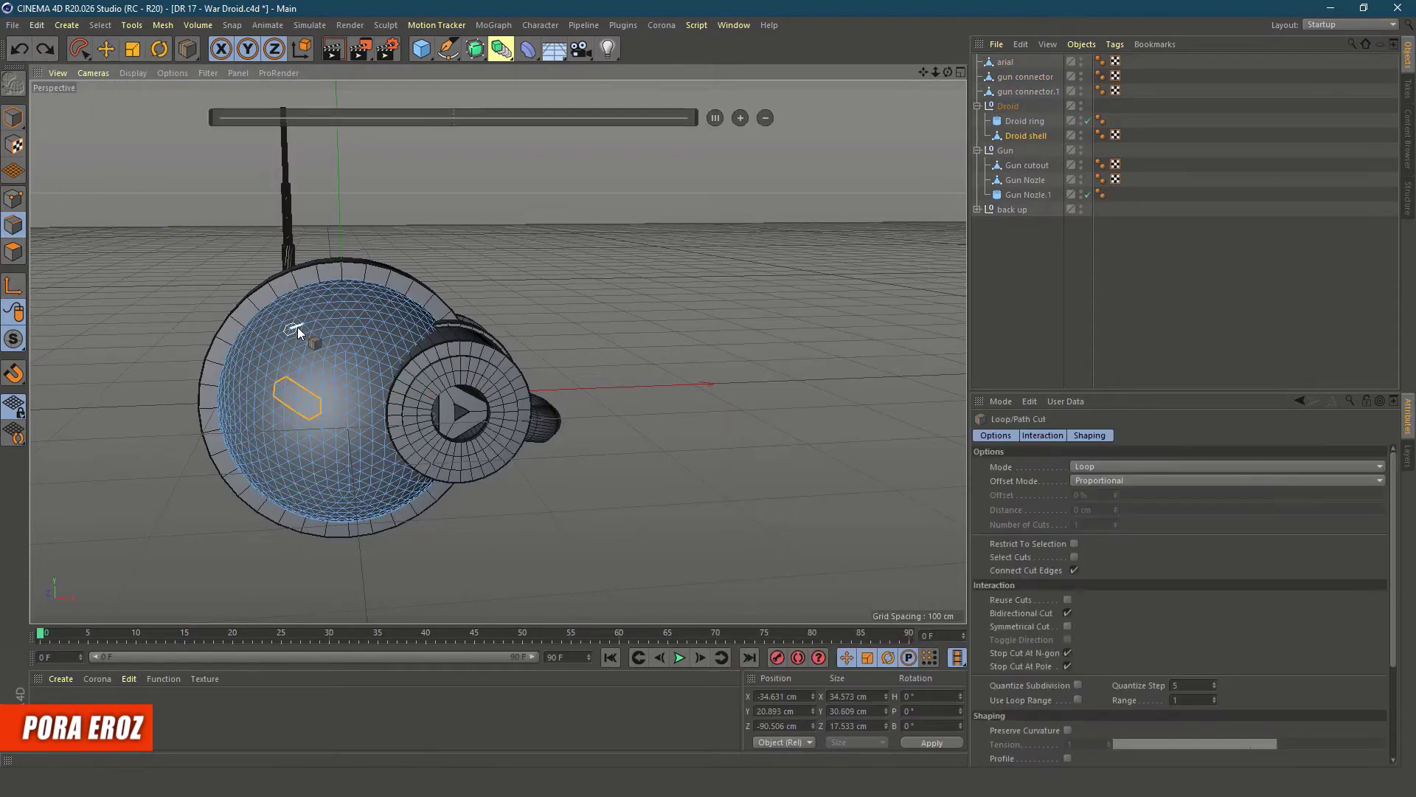
key(m)
key(f)
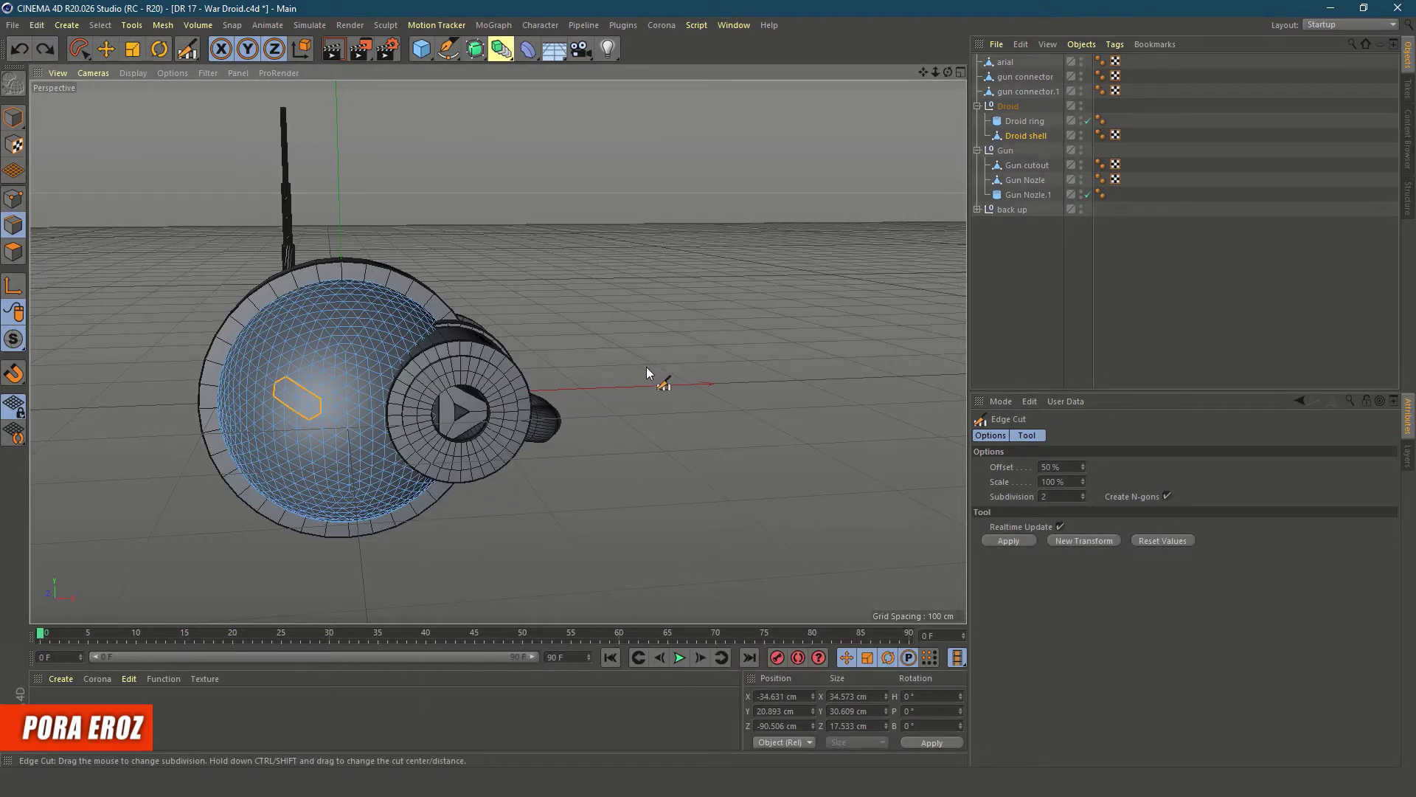
click(133, 73)
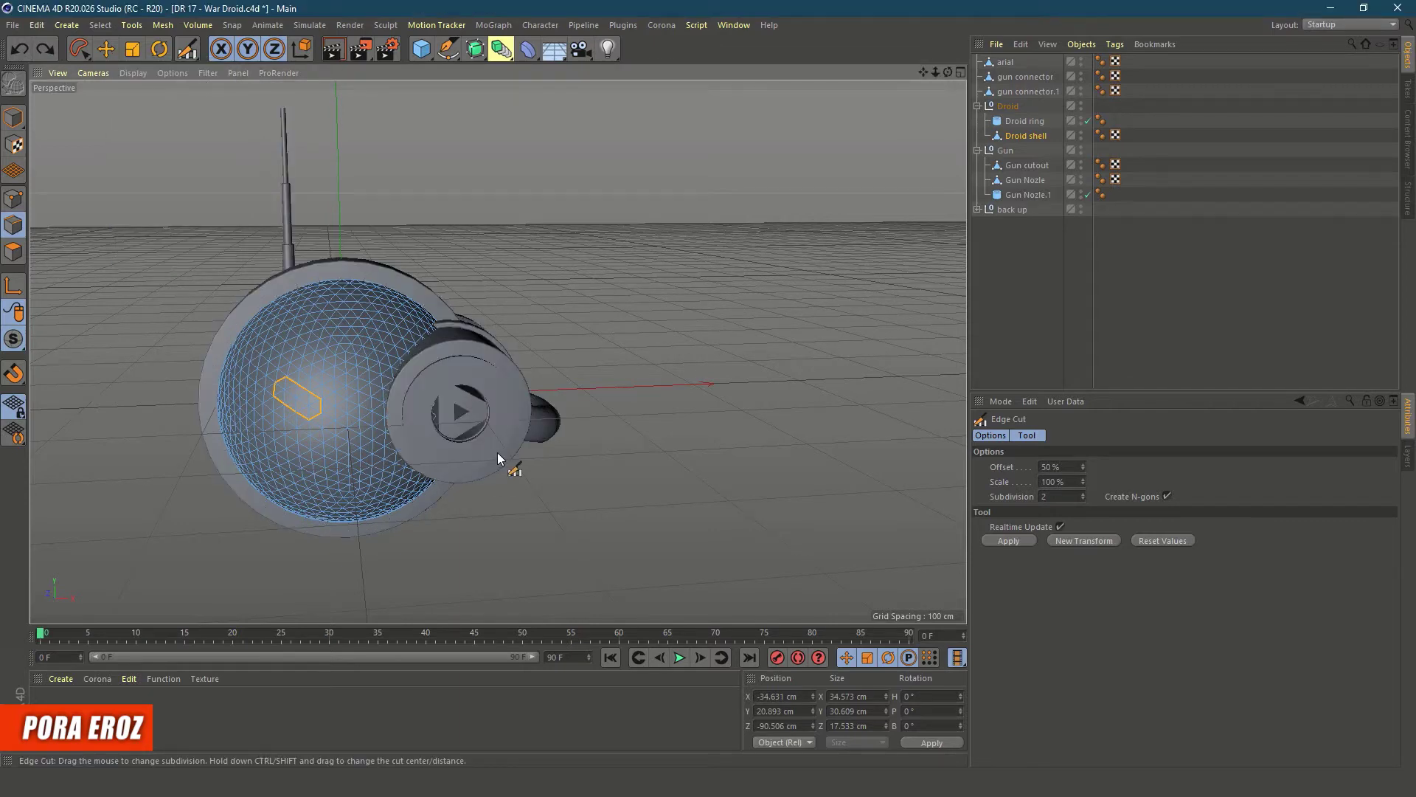
key(Return)
Inset a patch of lower-shell polygons and extrude them -1 cm inward as vent holes
key(space)
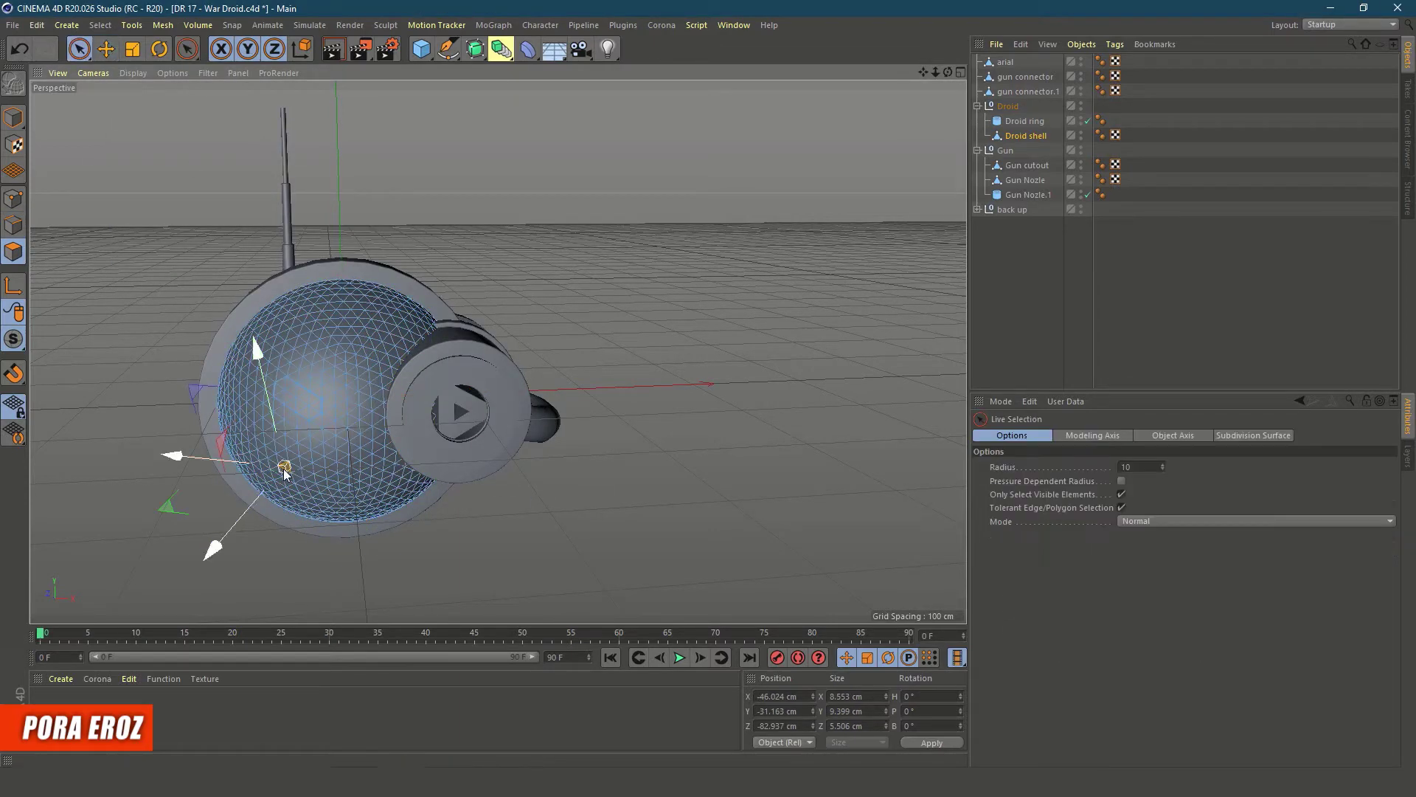
click(287, 476)
key(i)
scroll(724, 467, up, 5)
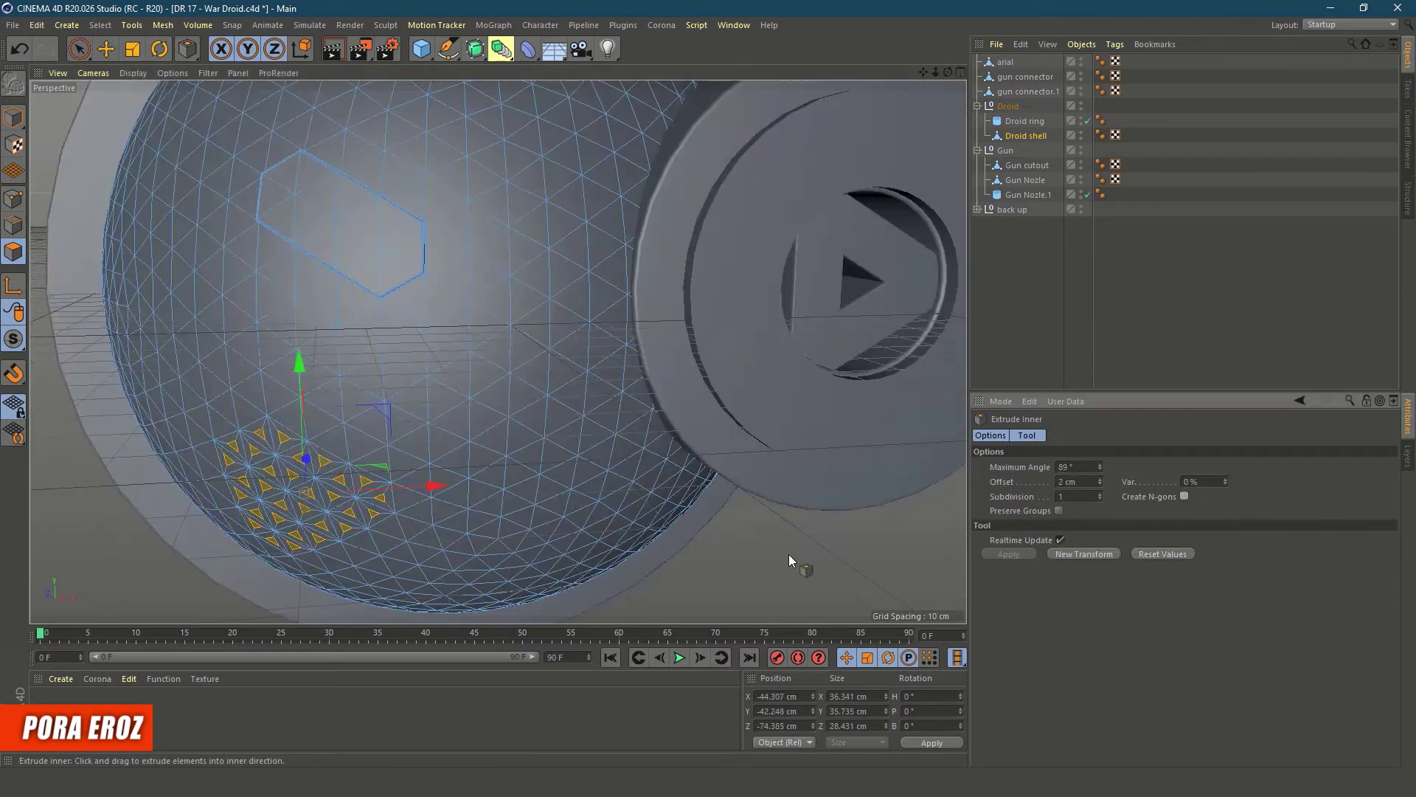
click(1101, 484)
key(d)
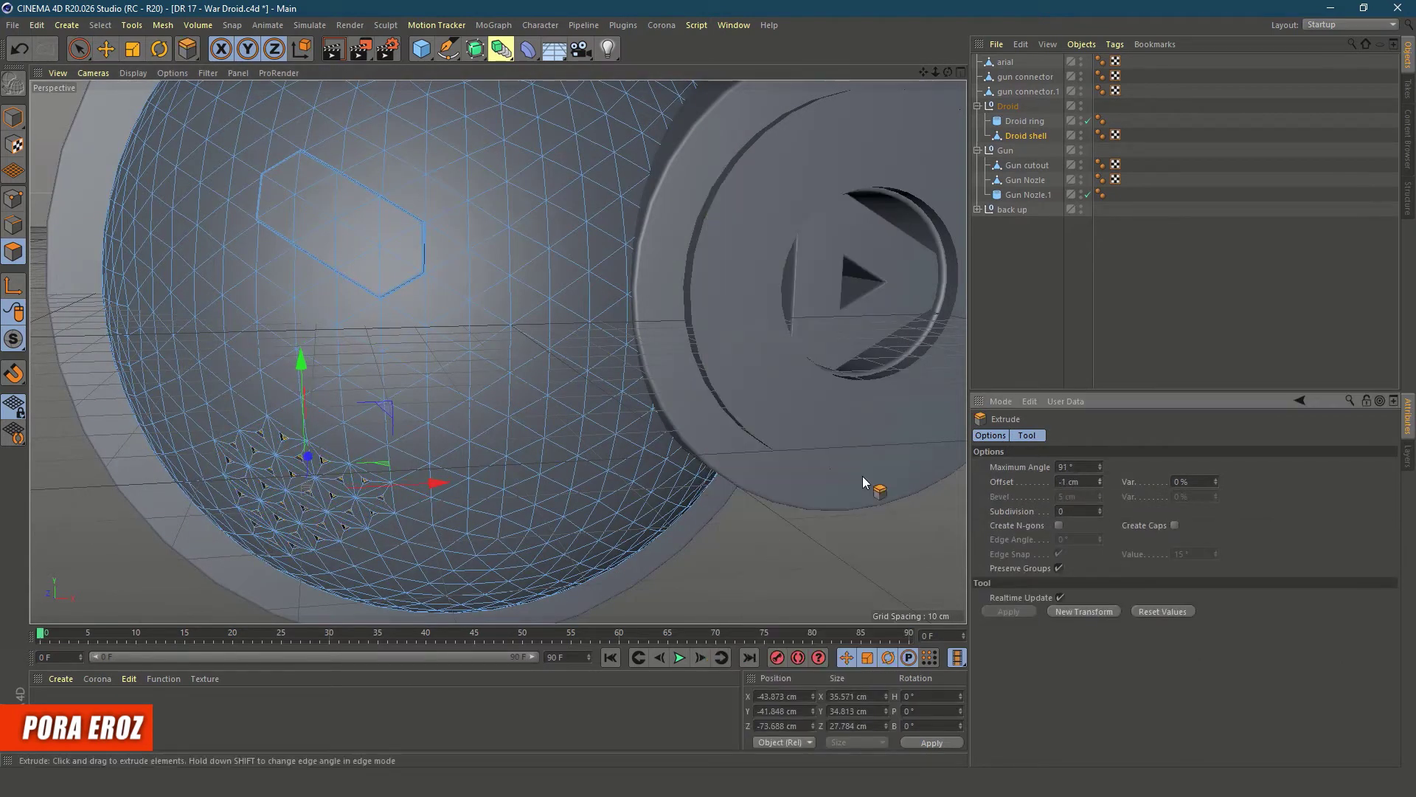
drag(861, 475, 498, 352)
Extrude the arial antenna's top cap outward into a small tip
drag(948, 72, 948, 74)
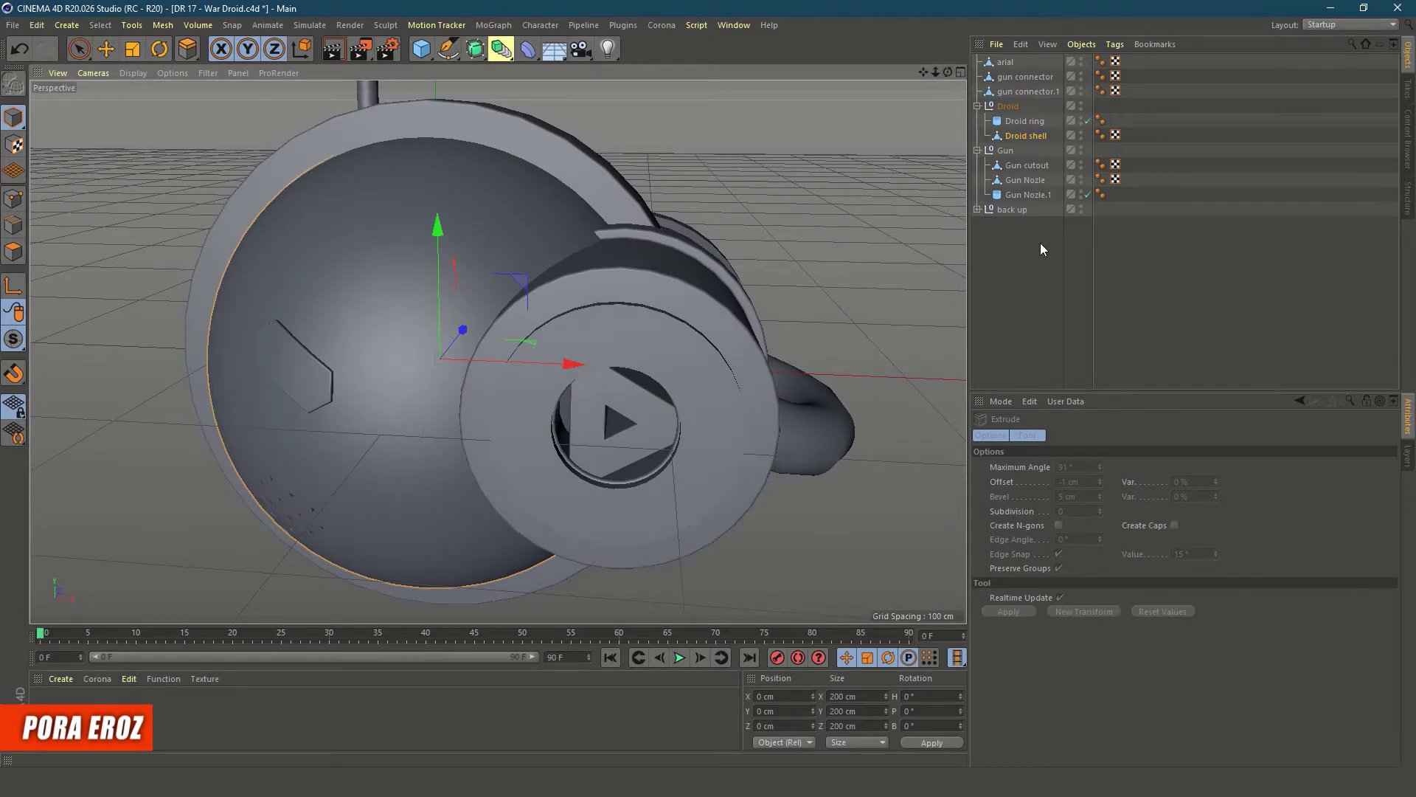
drag(948, 72, 953, 83)
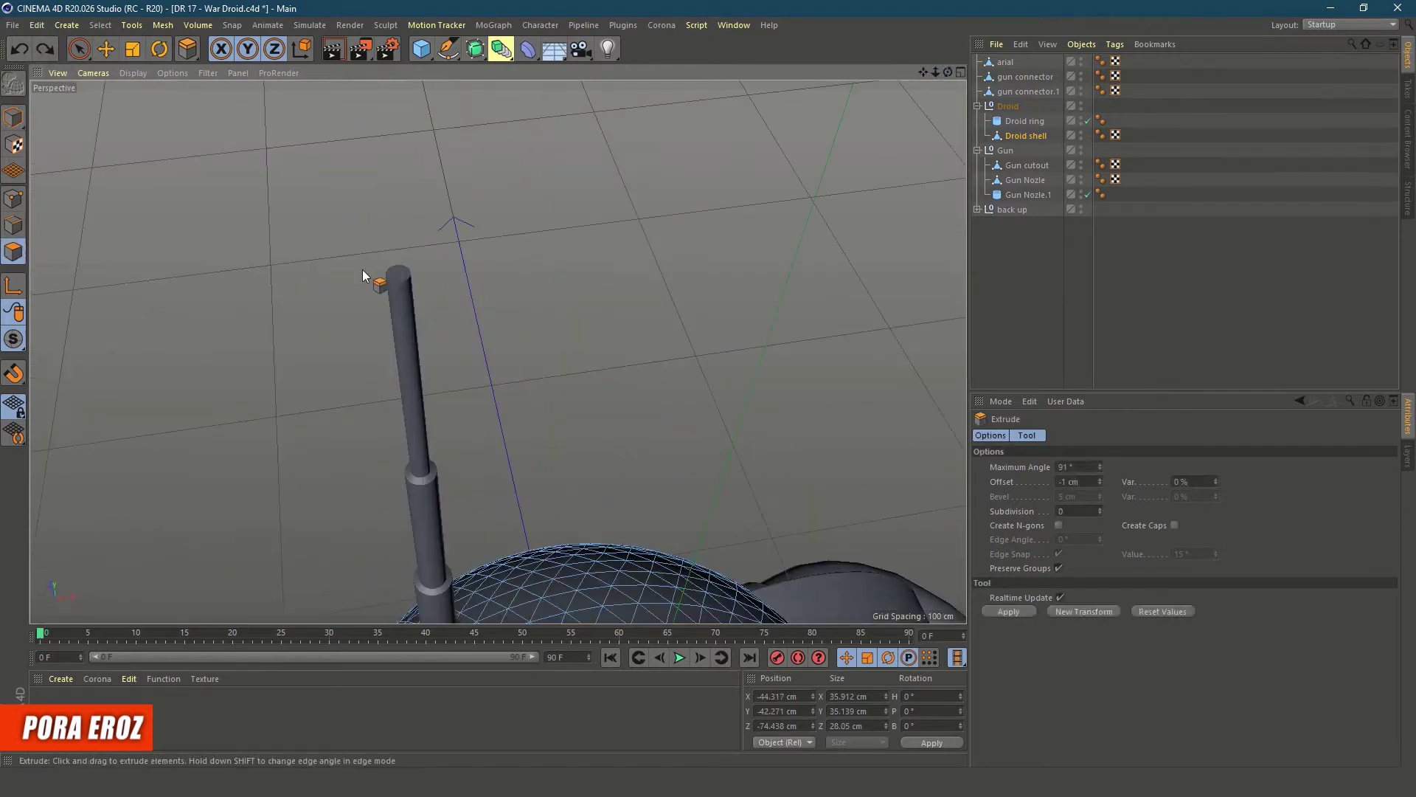
click(361, 268)
right_click(233, 152)
click(264, 442)
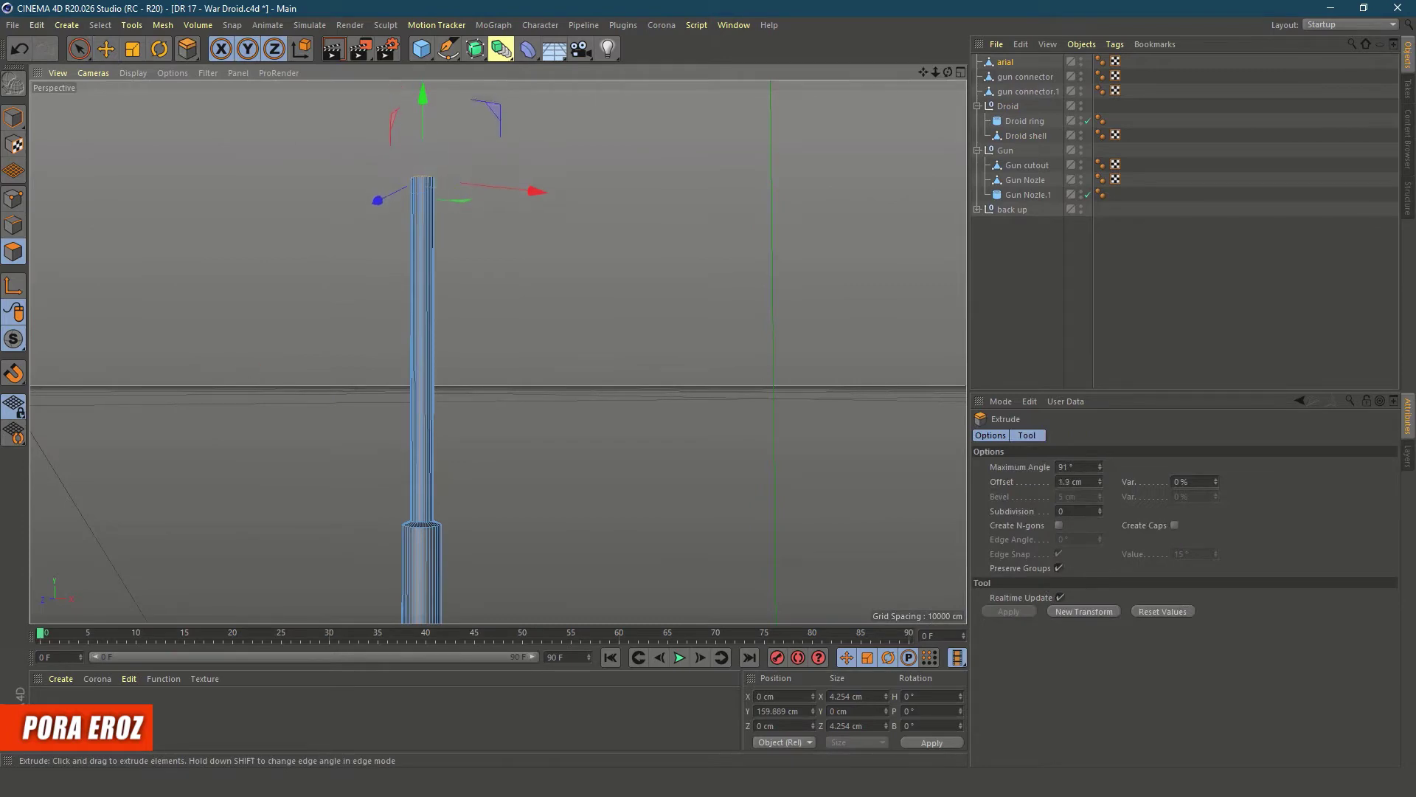
scroll(140, 102, down, 3)
mouse_move(142, 103)
mouse_down()
mouse_move(891, 167)
mouse_move(499, 353)
mouse_move(928, 73)
mouse_up()
scroll(188, 437, up, 3)
key(e)
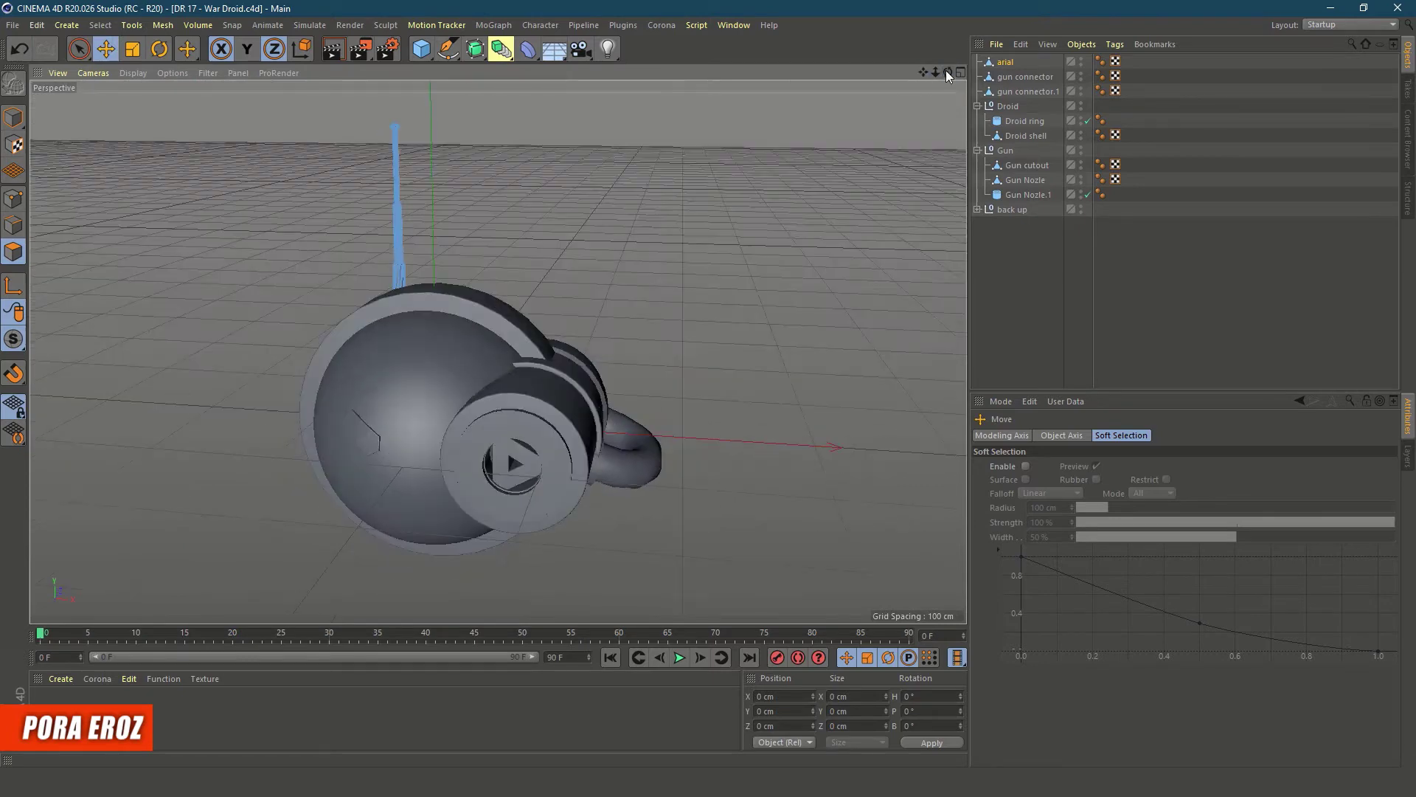
Select the droid shell and return to whole-object editing
click(399, 398)
right_click(151, 402)
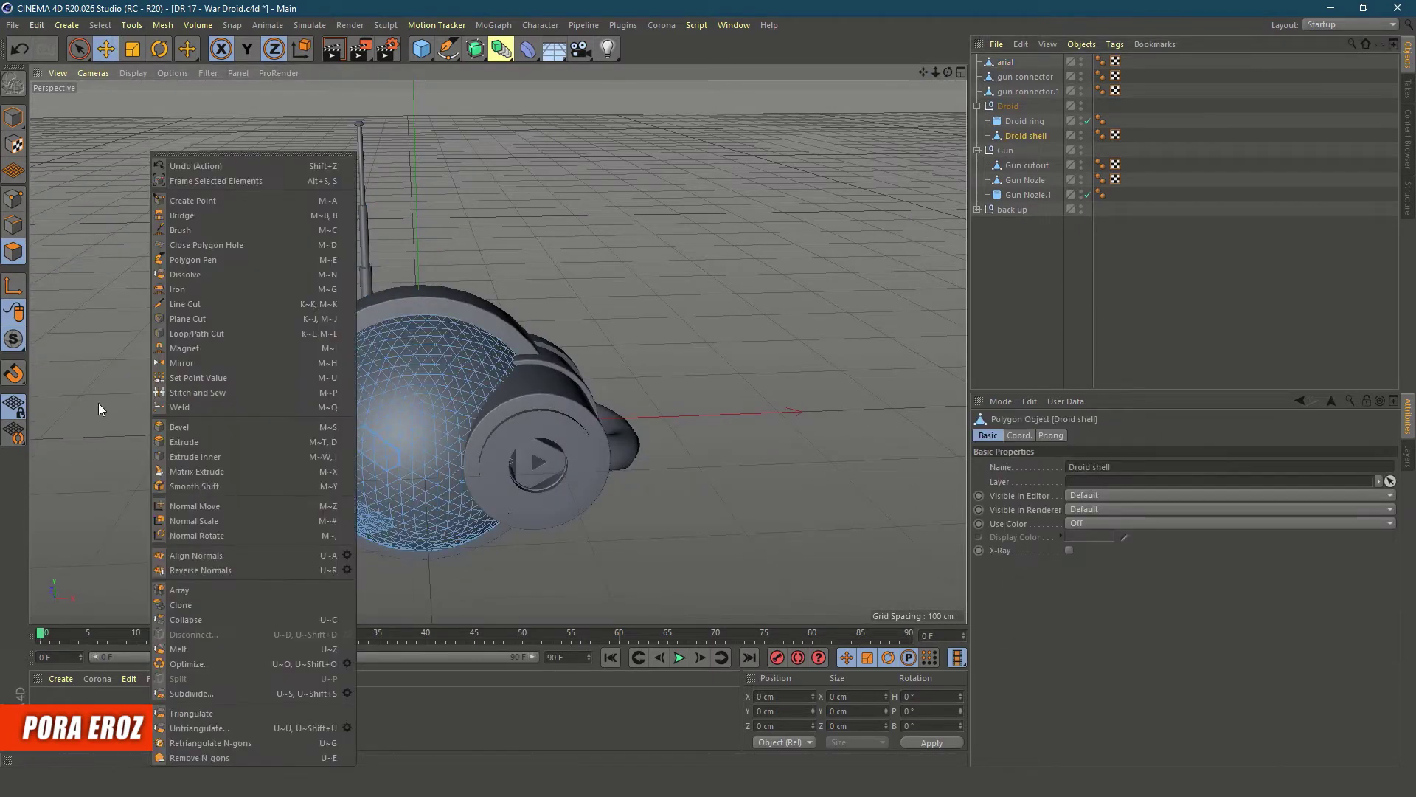
right_click(605, 349)
alt+drag(948, 83, 811, 148)
click(13, 118)
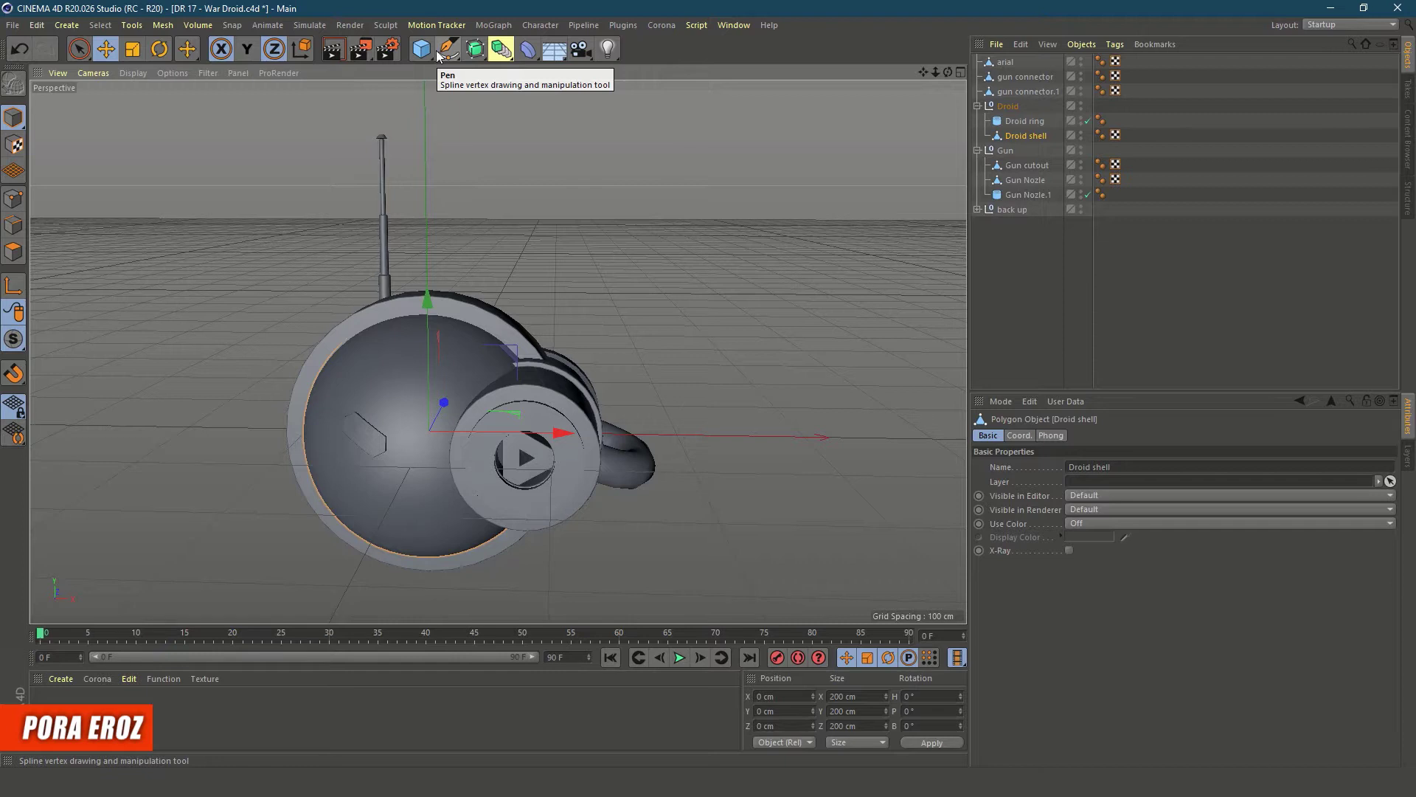
Plane Cut a new vertical seam down the Droid shell sphere
key(k)
key(j)
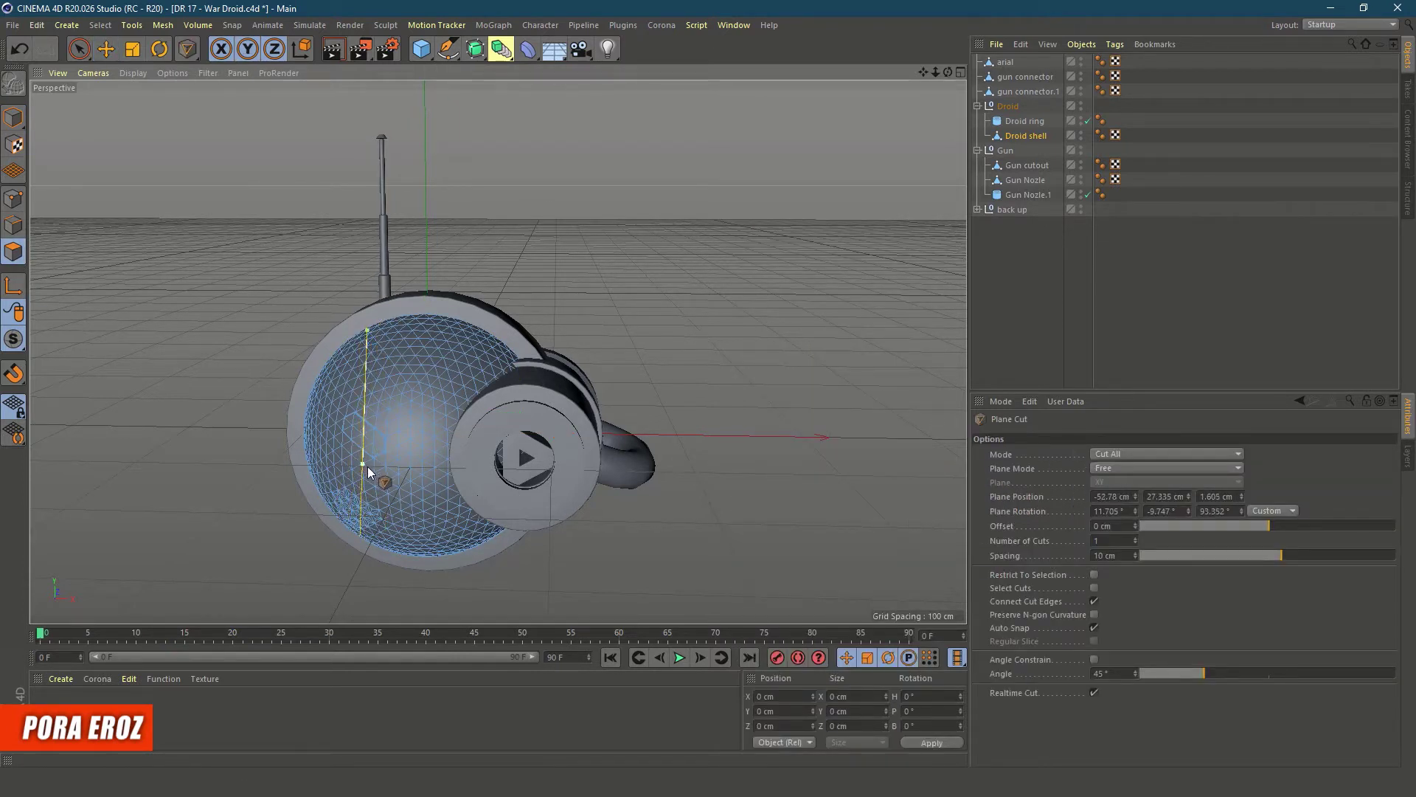
mouse_move(367, 330)
mouse_down()
mouse_move(360, 340)
mouse_move(457, 318)
mouse_move(413, 325)
mouse_up()
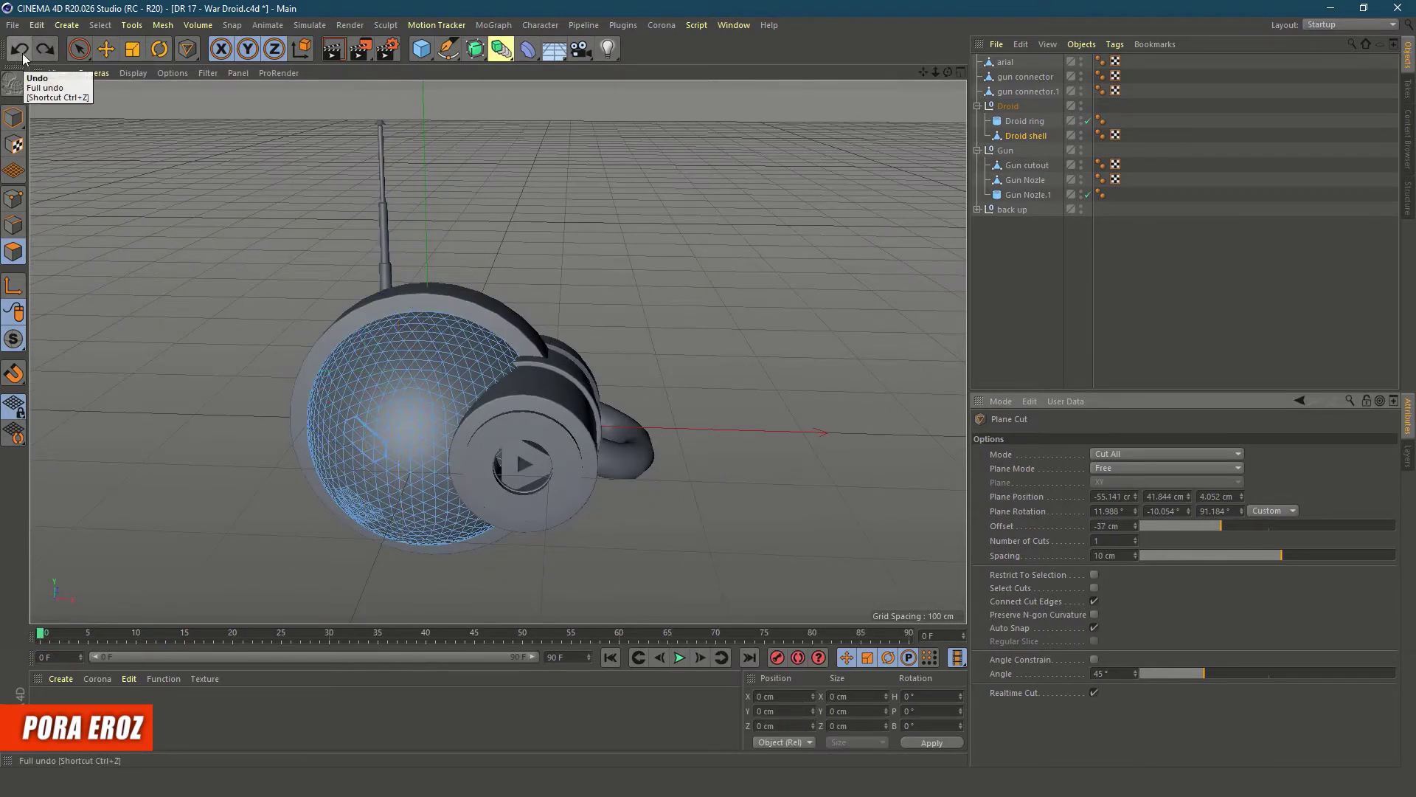
right_click(546, 151)
drag(362, 266, 357, 520)
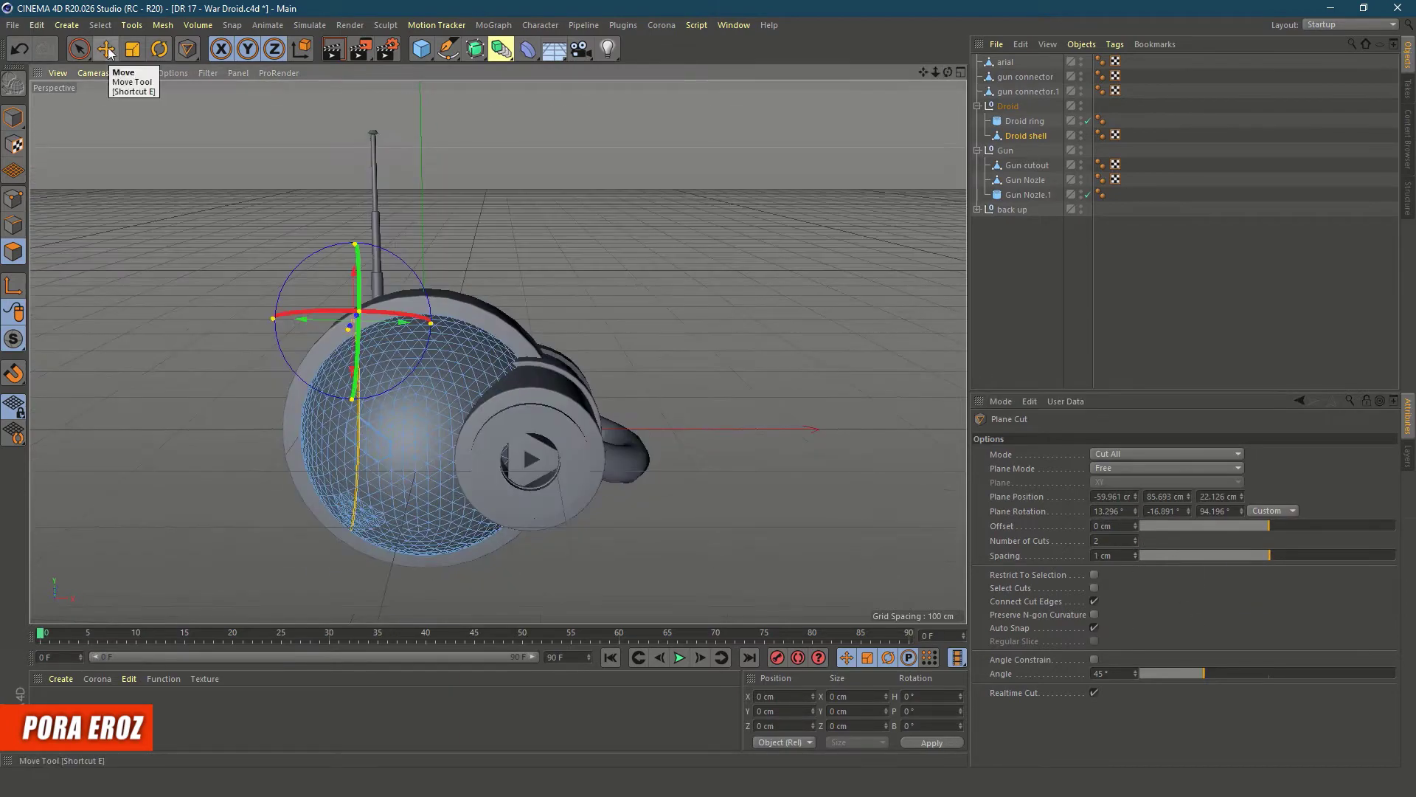
Loop-select the new shell edges, then add a Boole object from the generators palette
key(u)
key(l)
scroll(356, 410, up, 5)
scroll(366, 425, up, 3)
click(375, 463)
scroll(375, 464, down, 5)
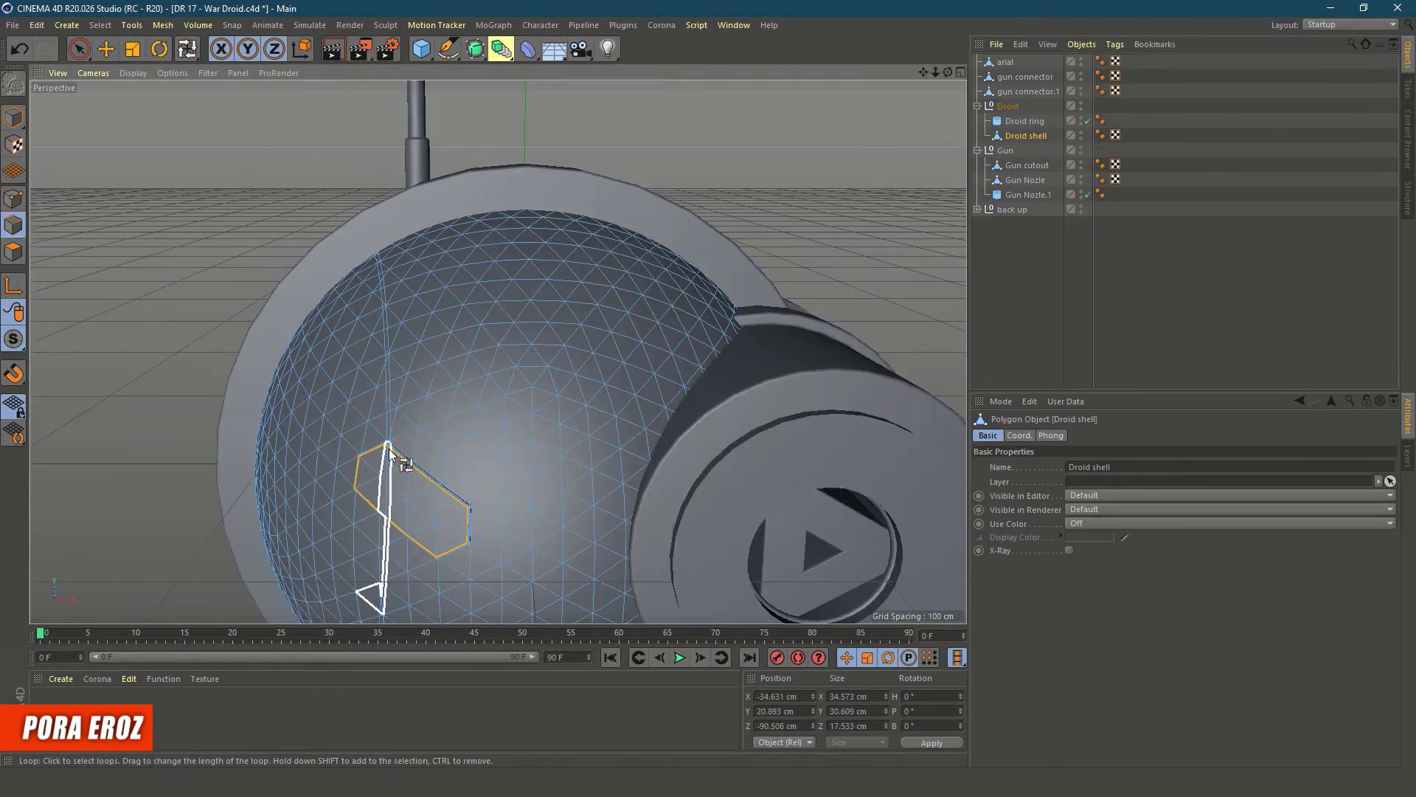
alt+drag(383, 458, 441, 433)
key(e)
click(290, 290)
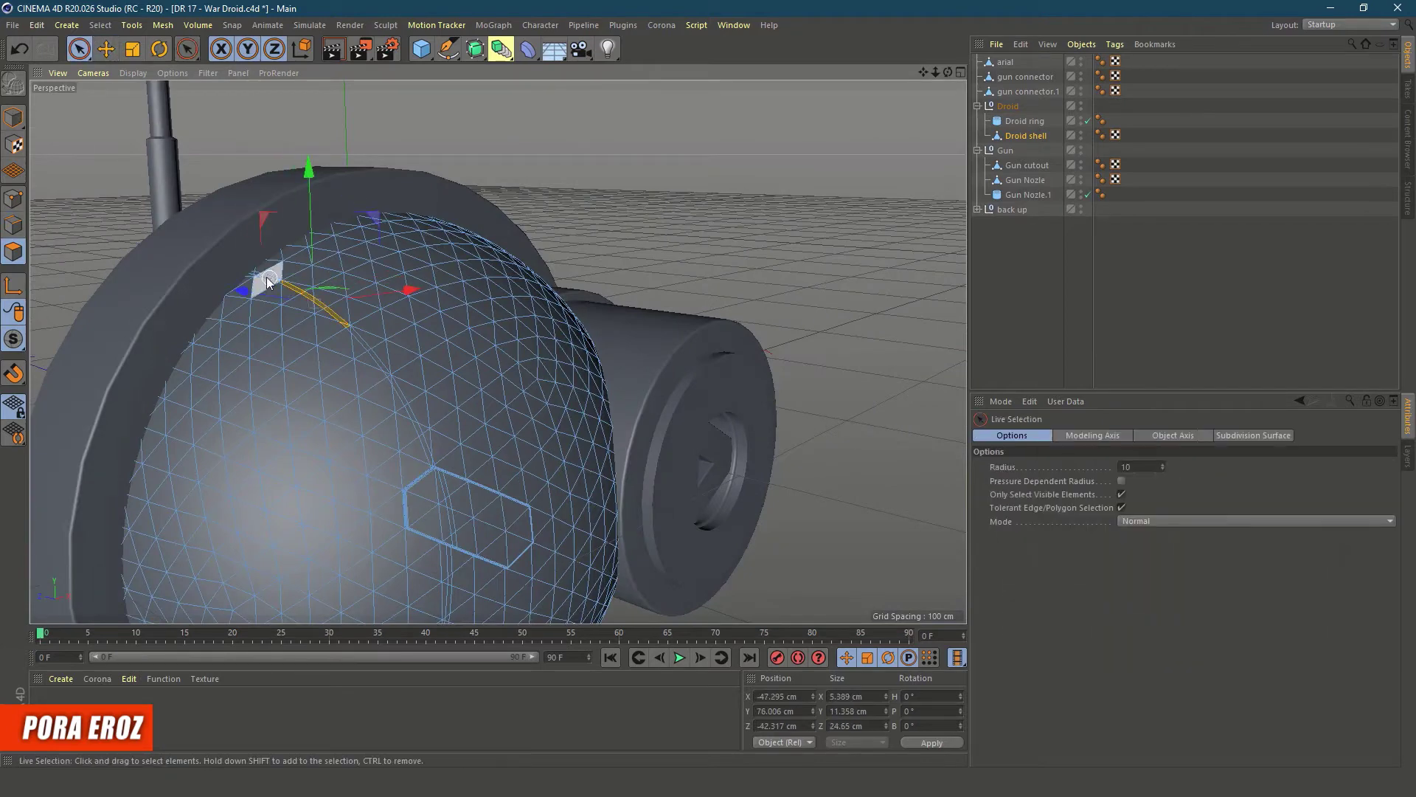
mouse_move(538, 468)
alt+mouse_down()
mouse_move(518, 366)
mouse_move(366, 211)
alt+mouse_up()
scroll(366, 211, down, 5)
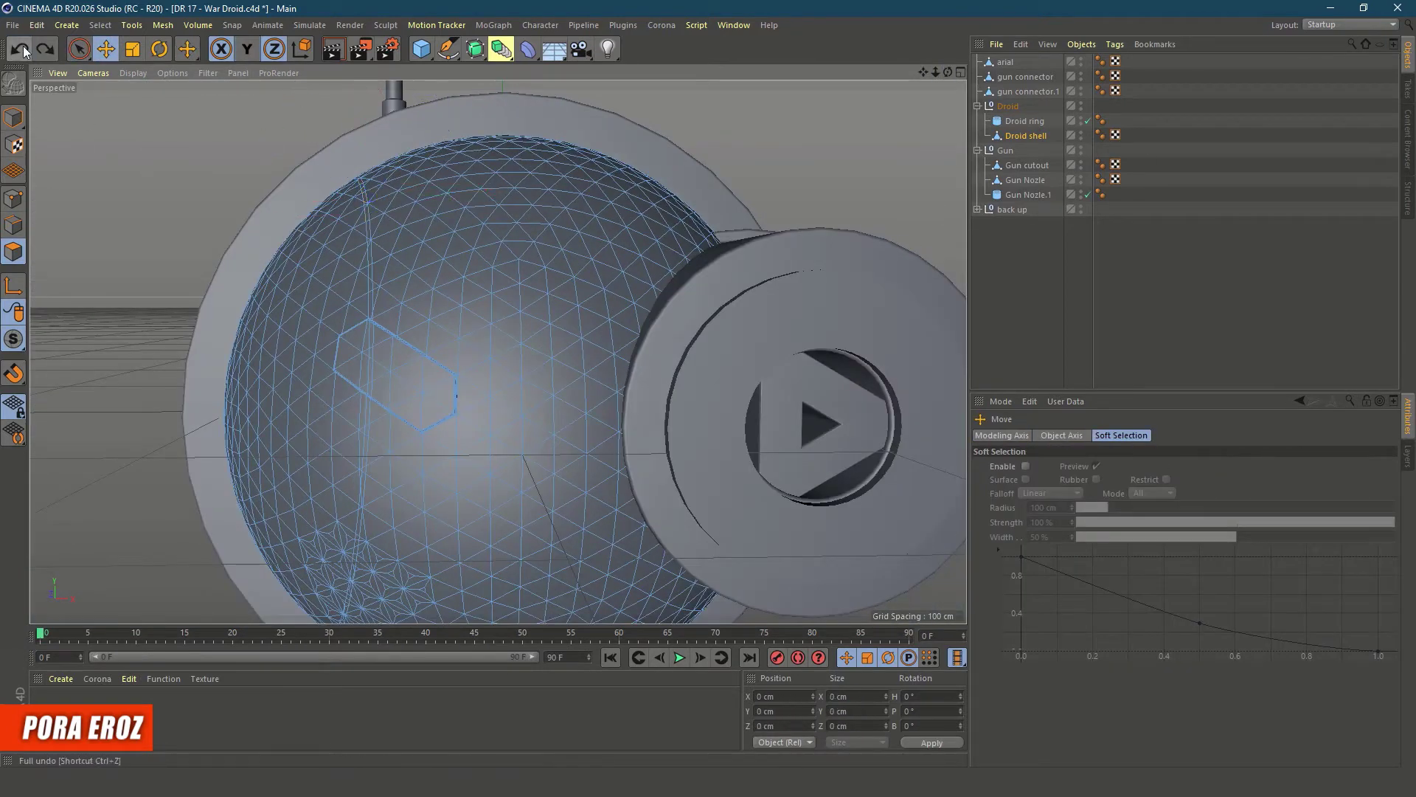
click(993, 121)
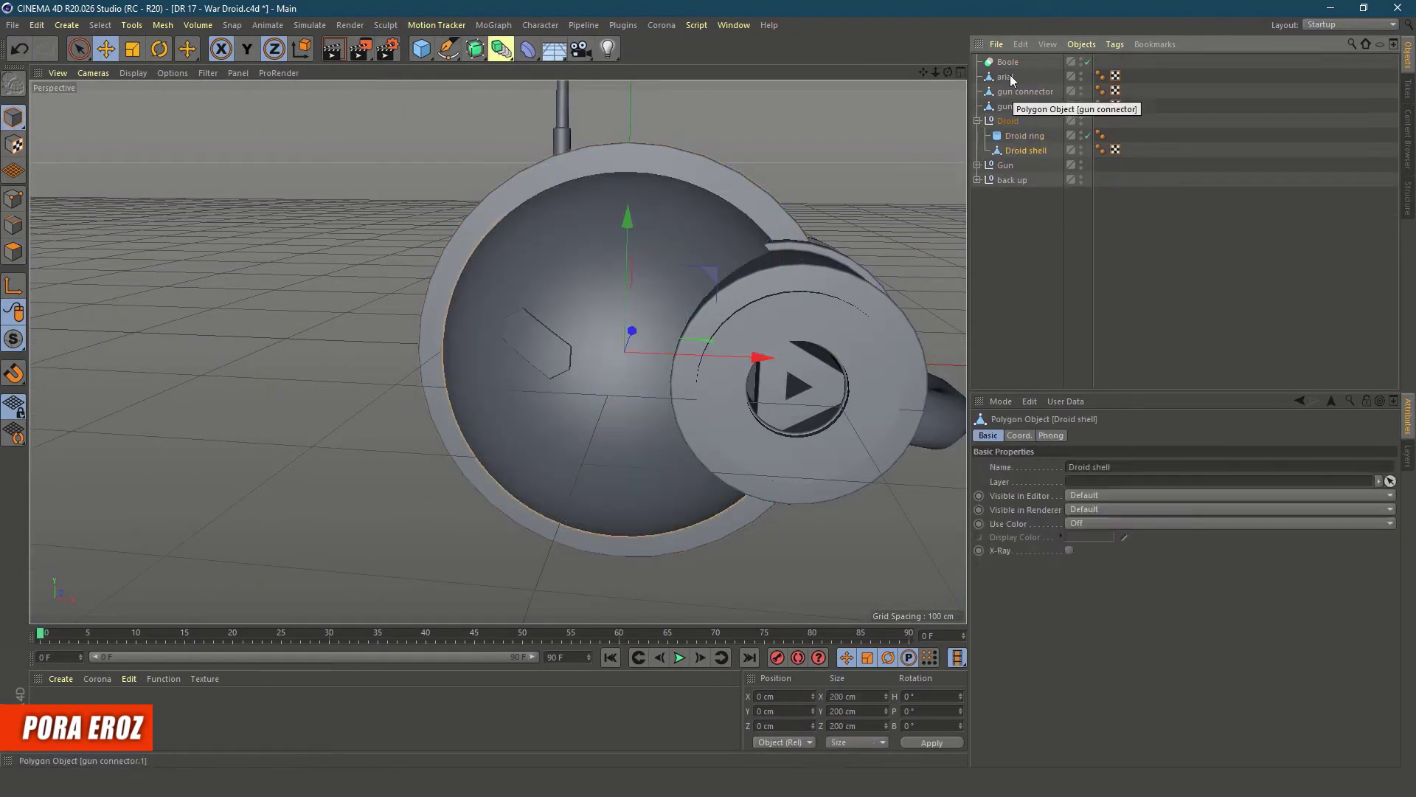
Place the Boole in the Droid group with a cylinder cutter, set to A subtract B
click(501, 49)
alt+click(653, 68)
click(1176, 466)
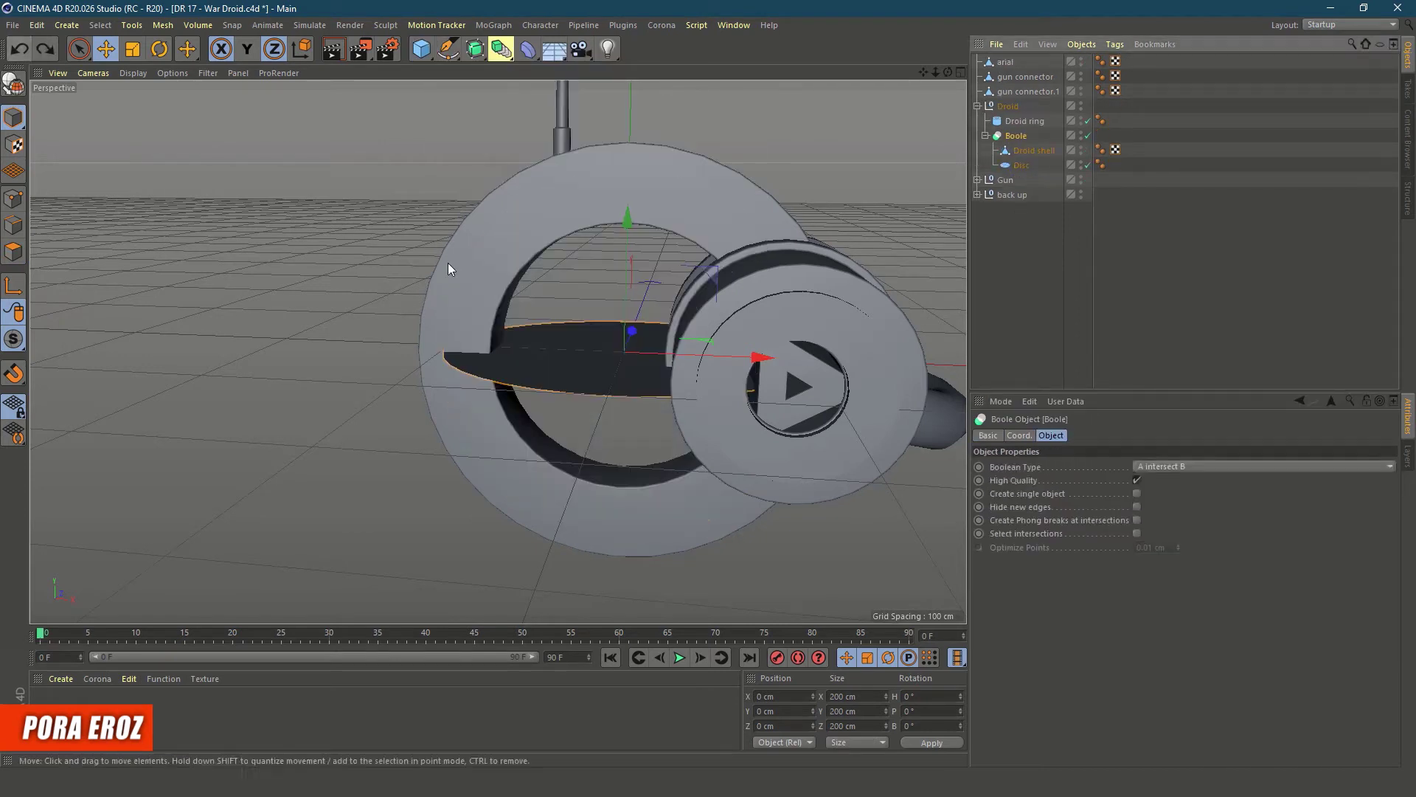
click(1254, 466)
click(1189, 526)
click(1198, 466)
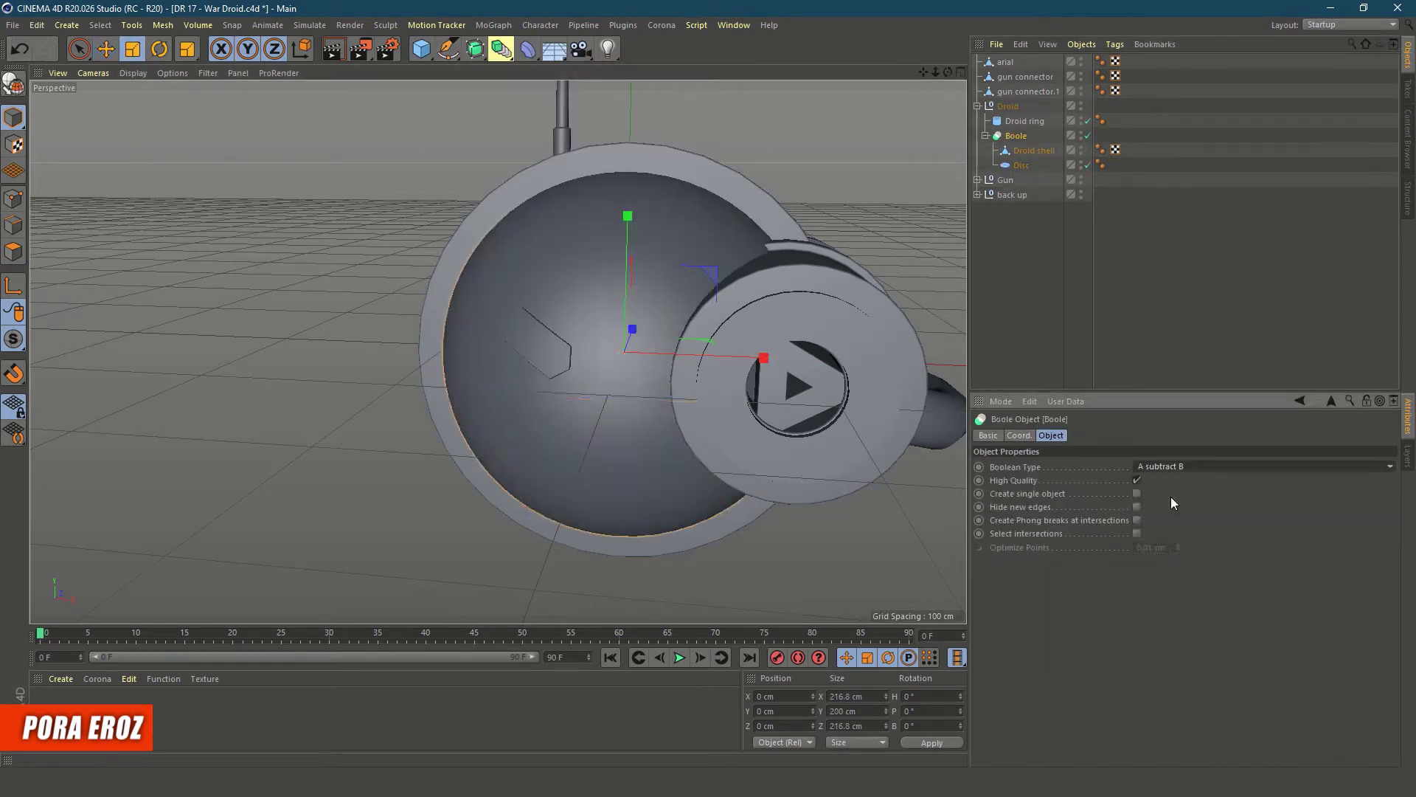
key(ctrl+z)
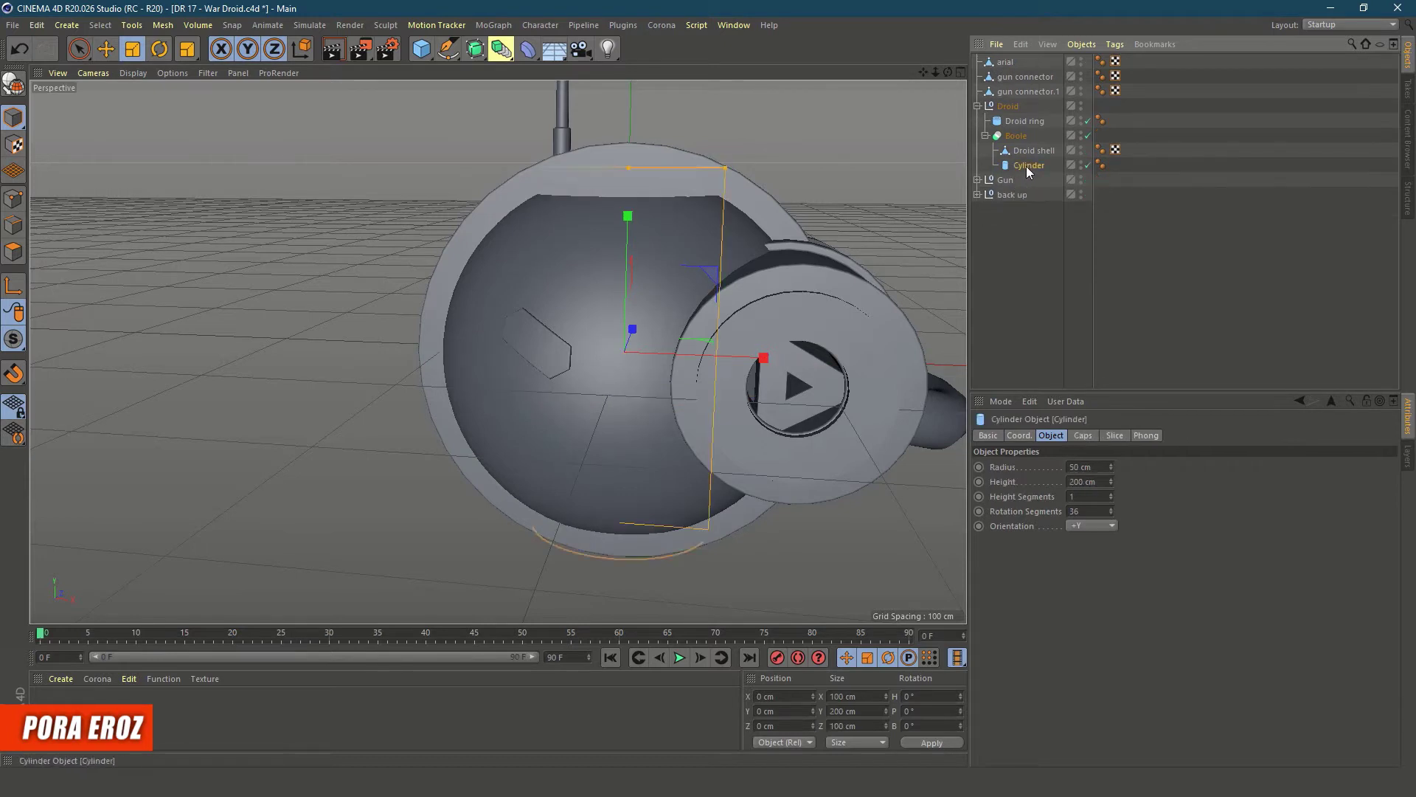
Tilt the cylinder across the sphere, thin it to 0.5 cm, save, and group it under a Null
key(e)
key(r)
drag(618, 352, 514, 356)
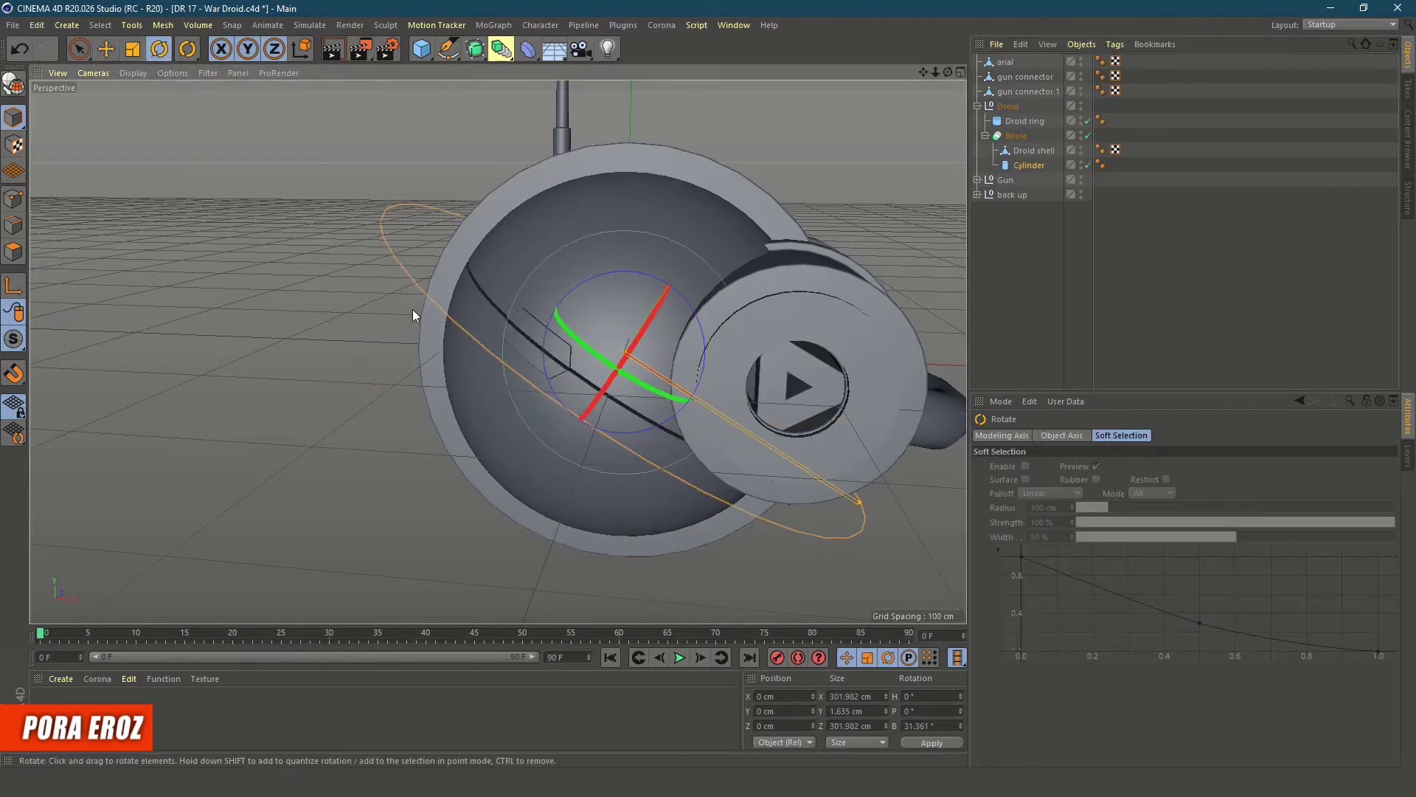
key(e)
key(ctrl+s)
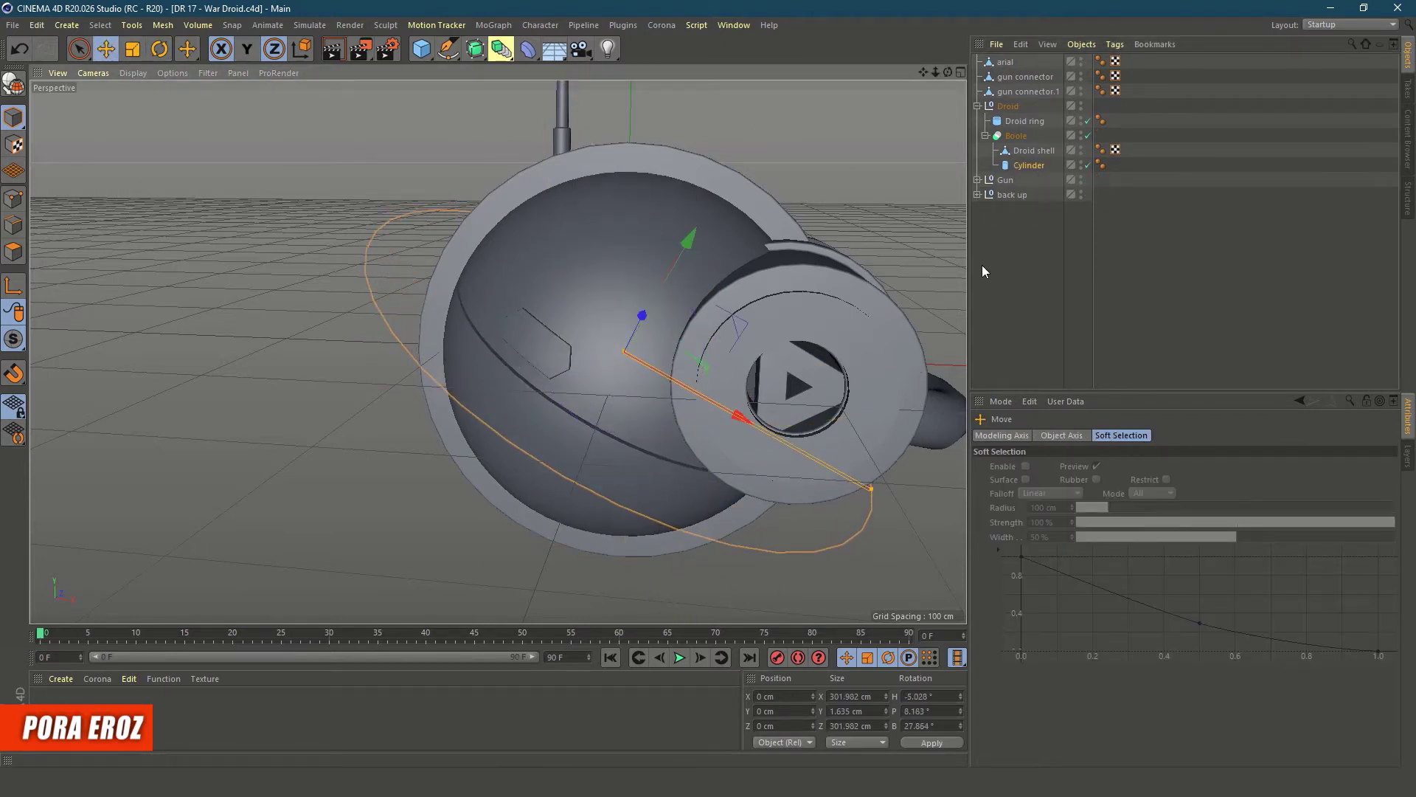
click(983, 267)
drag(1111, 483, 1182, 530)
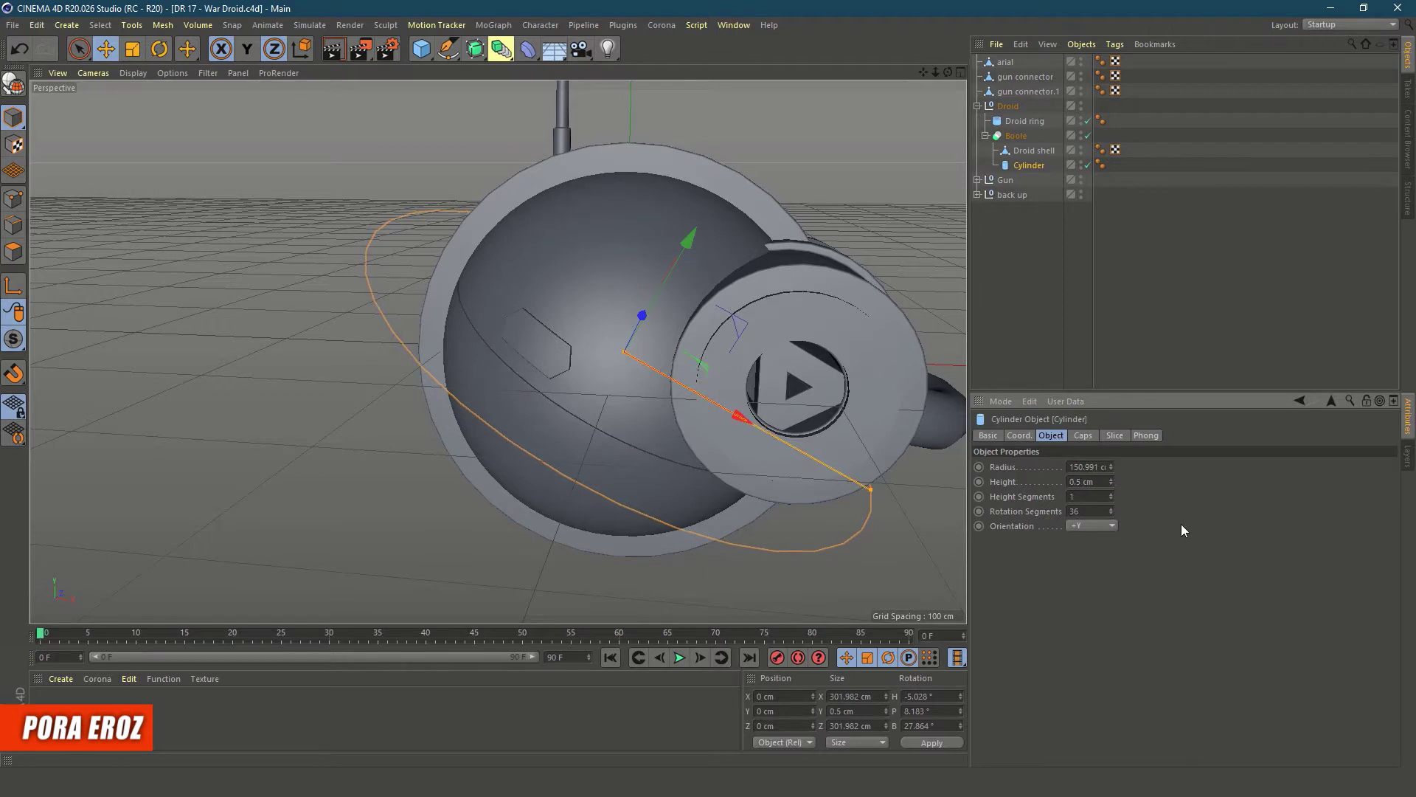
key(alt+g)
Ctrl-drag two more cutter discs, rotated about 55° and 50°, and enable Cylinder.1
click(1016, 135)
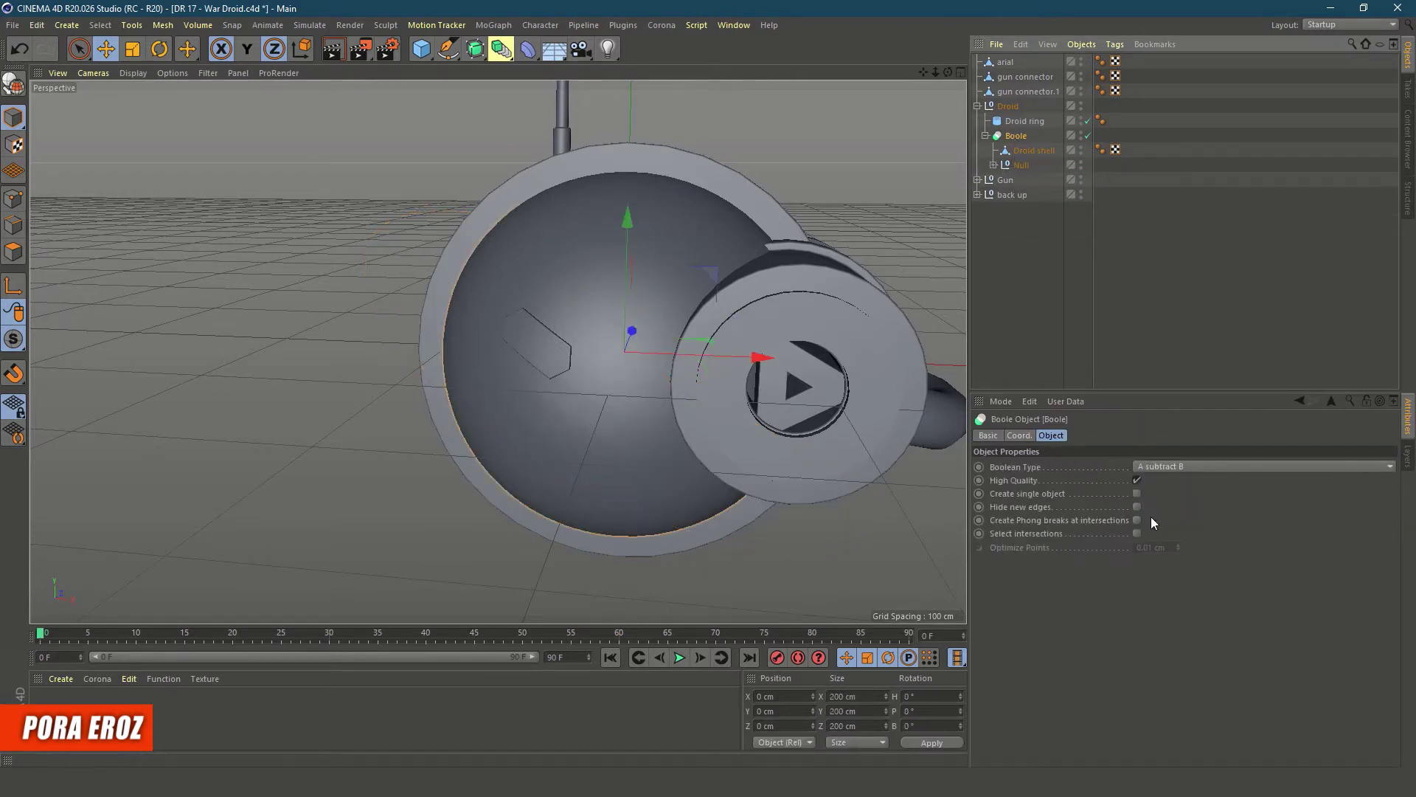
click(994, 165)
ctrl+drag(1036, 180, 1036, 196)
key(r)
drag(668, 295, 710, 366)
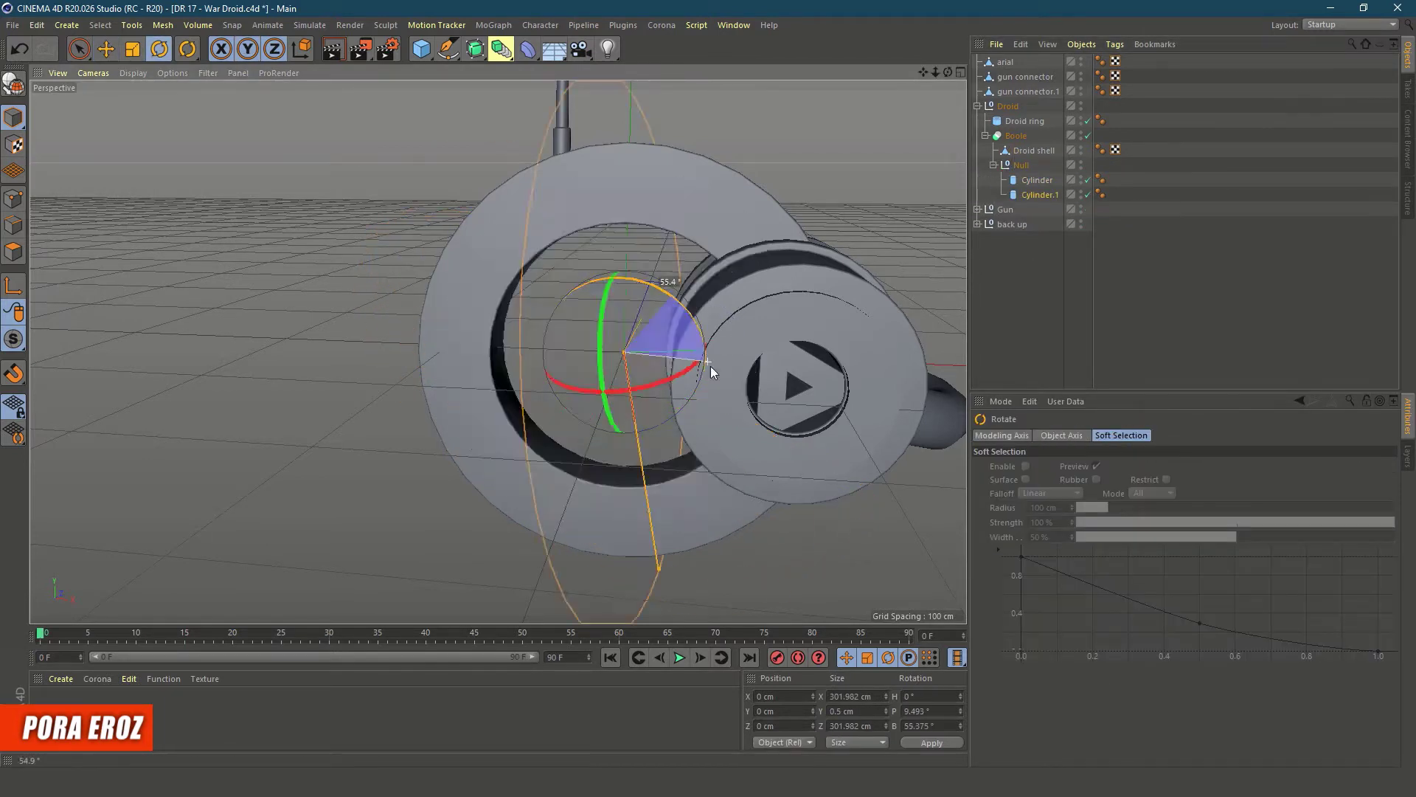
drag(643, 297, 590, 365)
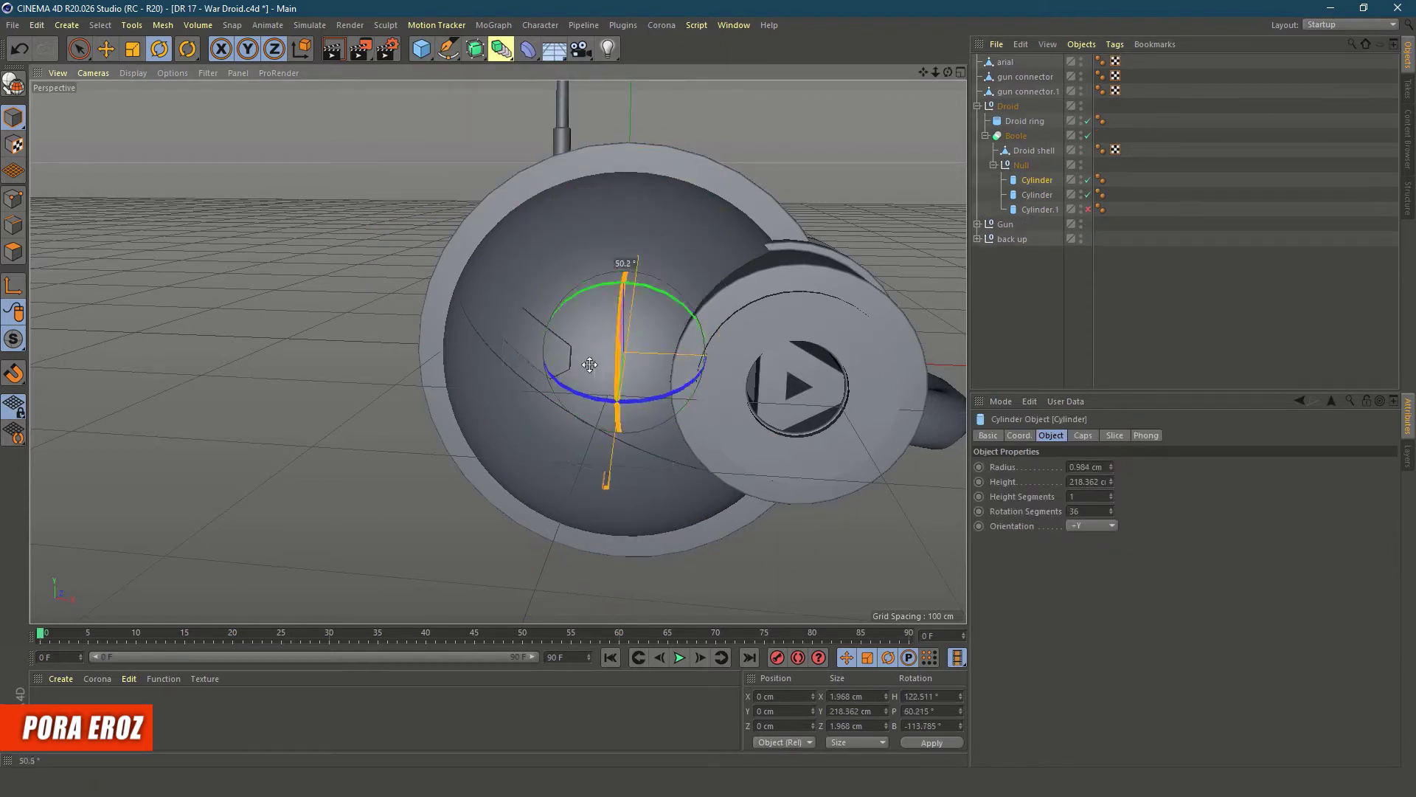
click(1029, 277)
click(1087, 209)
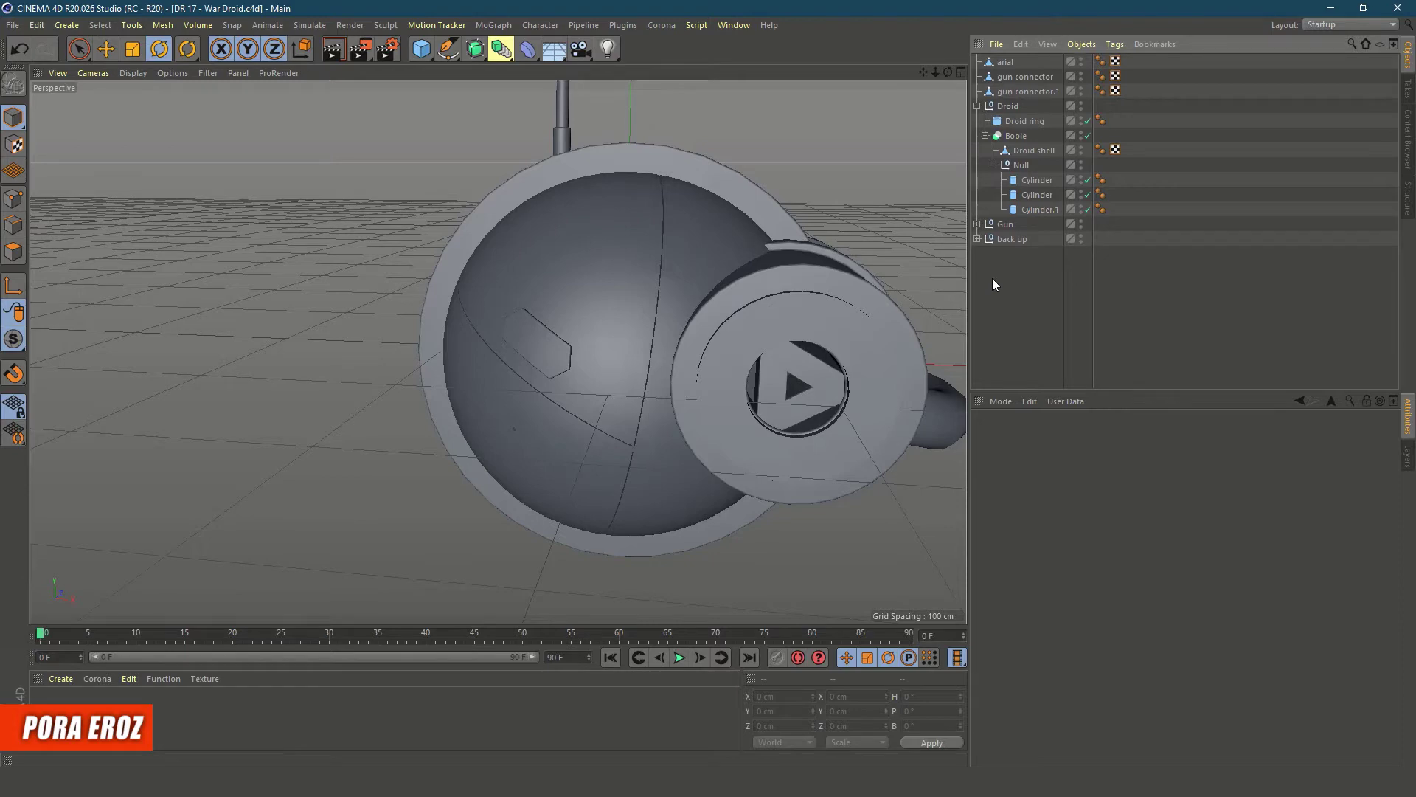
Put the first thin cylinder in a Cloner with 5 clones in radial mode
click(1037, 179)
click(494, 24)
alt+click(509, 41)
drag(1079, 533, 1084, 533)
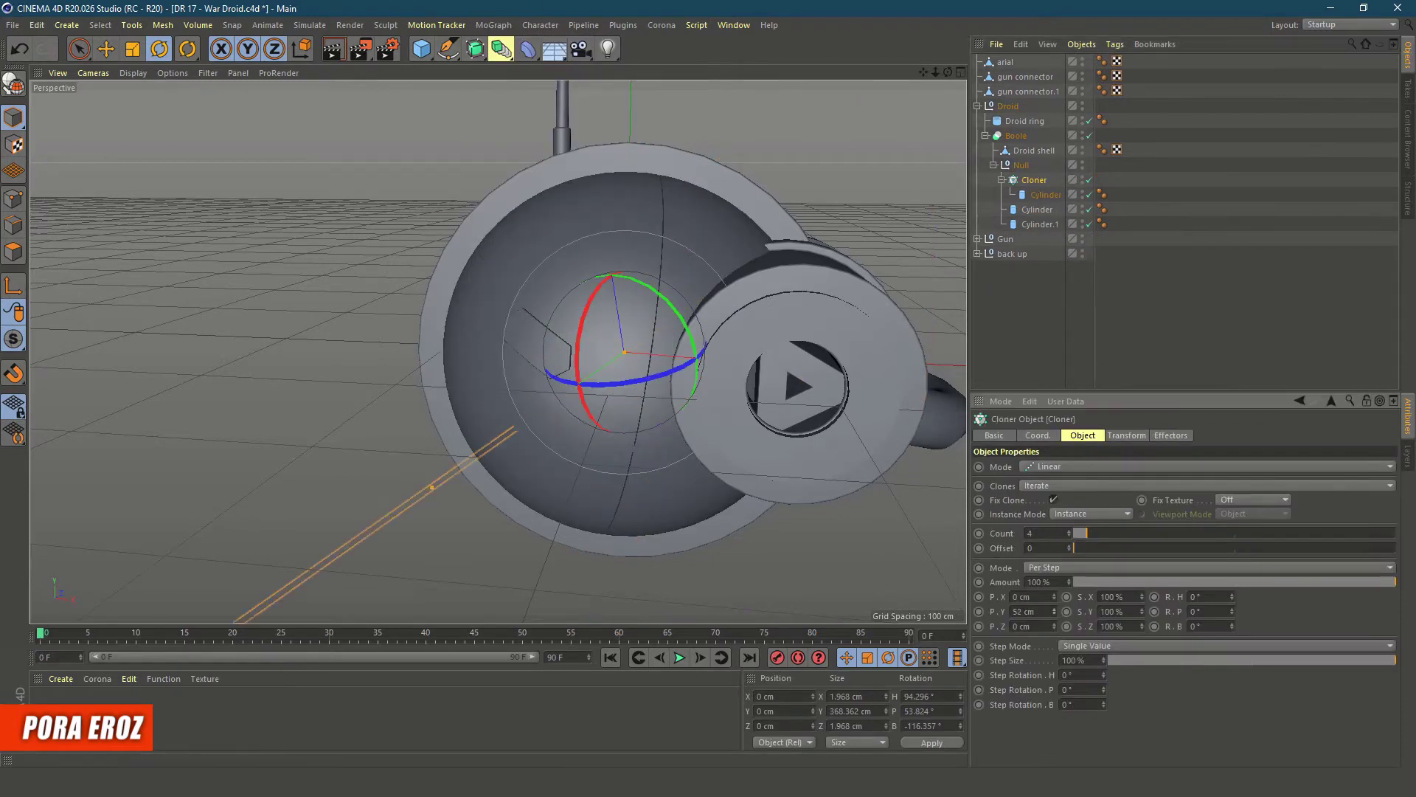
click(1048, 467)
click(1049, 514)
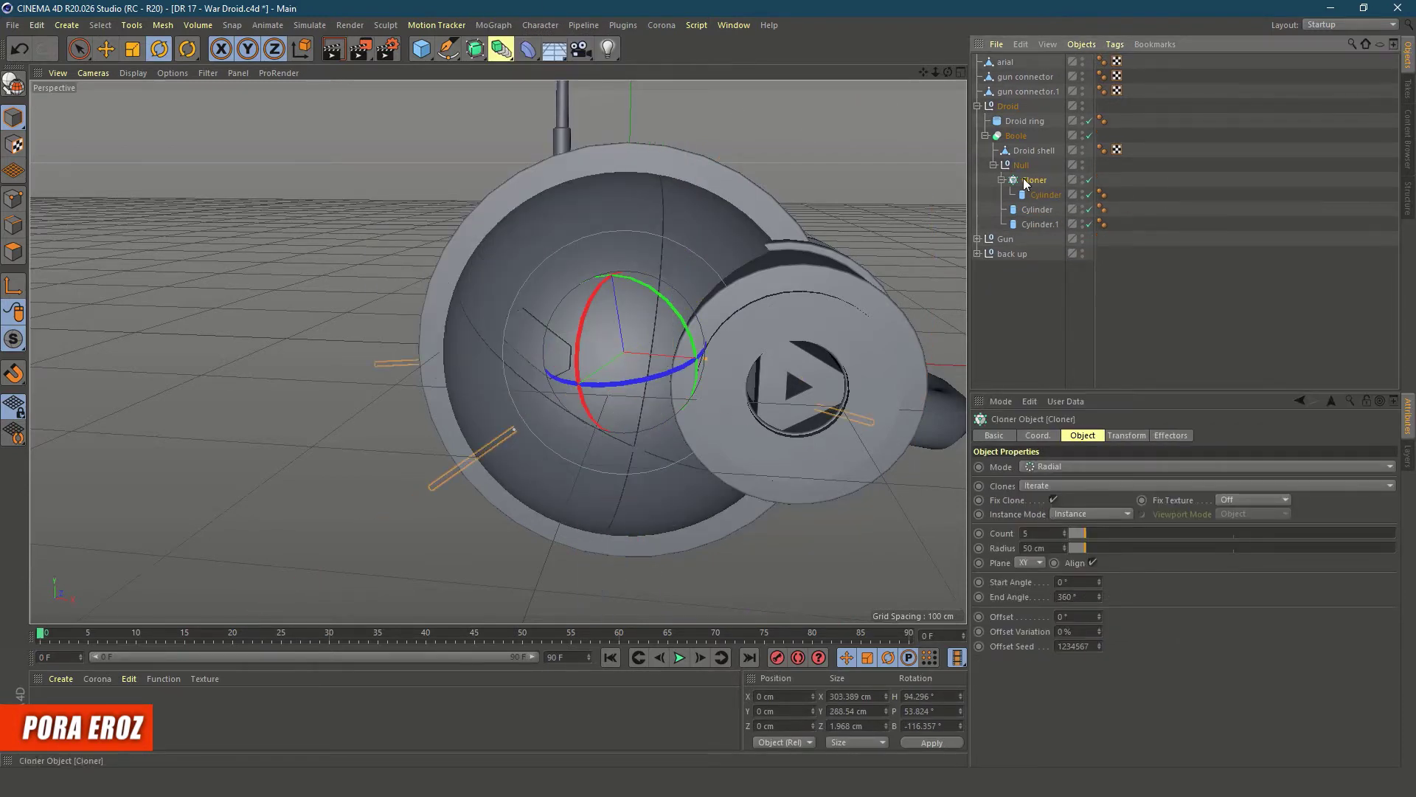
Switch the Cloner to a Grid Array (3x1x4, 50 cm) and move it into the Null
drag(1033, 180, 1005, 260)
click(1064, 466)
click(1064, 529)
drag(1062, 533, 1066, 520)
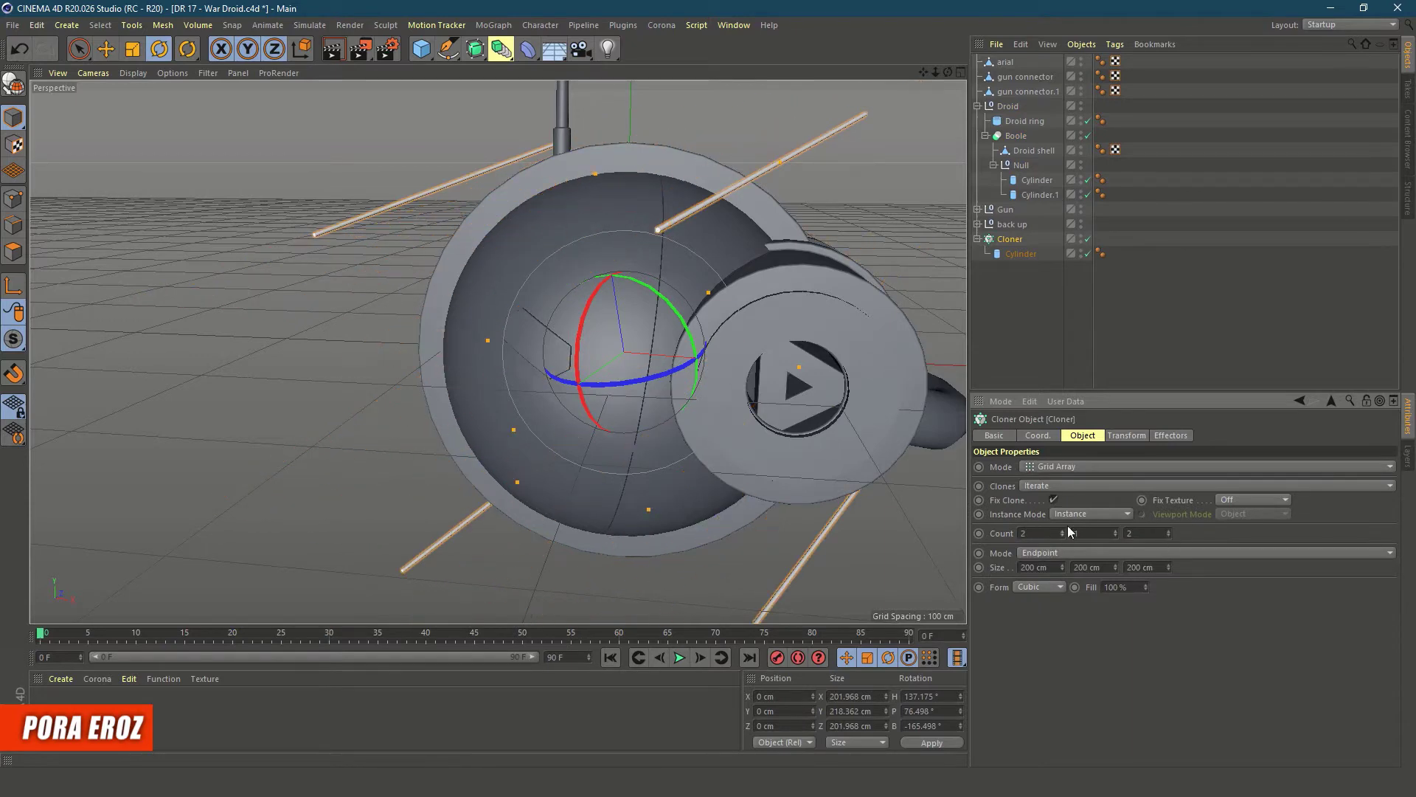
drag(1168, 533, 1168, 527)
drag(1062, 566, 965, 556)
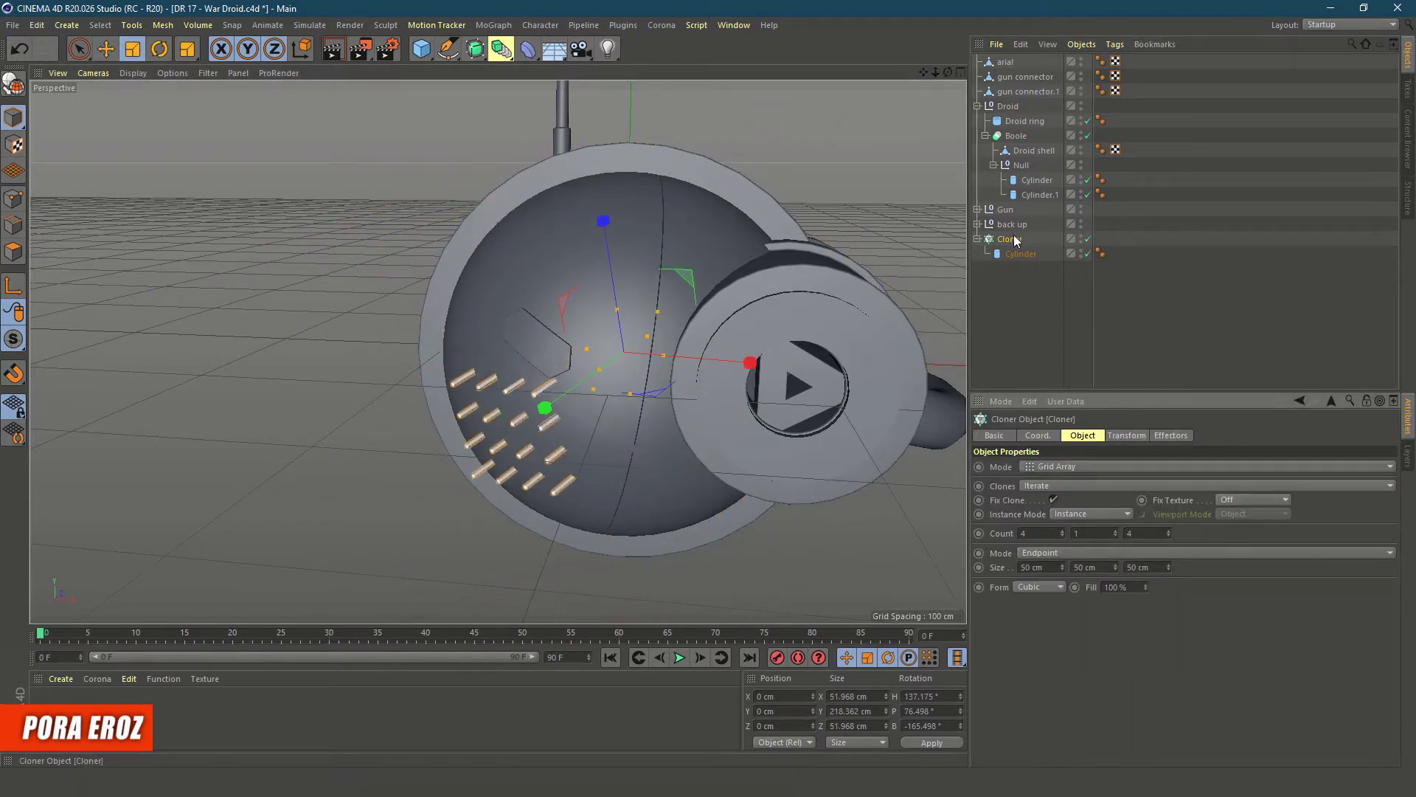
drag(1010, 239, 1021, 167)
Undo the enlarged hole radius and add a new 2.002 cm-radius Cylinder across the sphere
key(r)
mouse_move(590, 332)
alt+mouse_down()
mouse_move(498, 352)
mouse_move(461, 423)
mouse_move(470, 441)
mouse_move(496, 351)
alt+mouse_up()
click(497, 352)
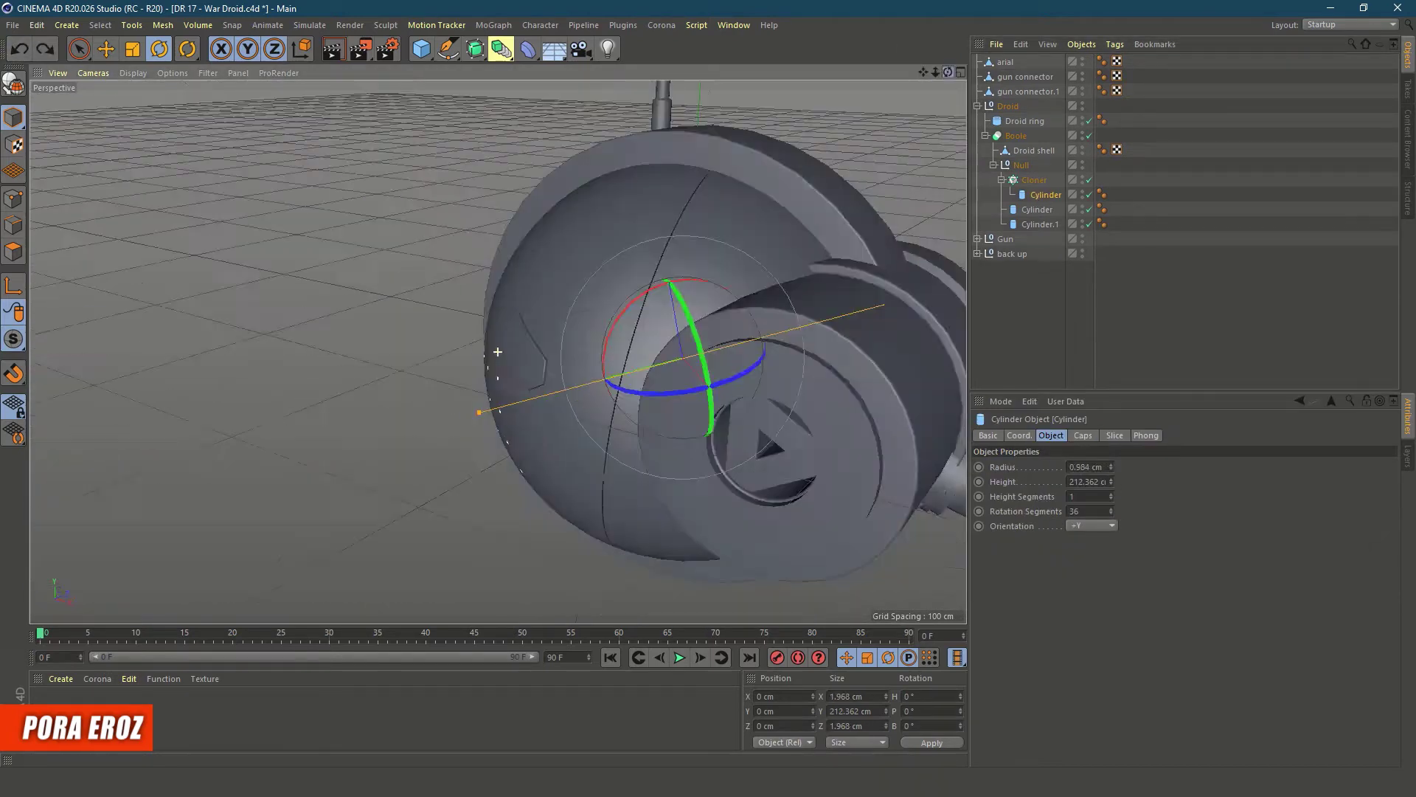
key(e)
click(19, 50)
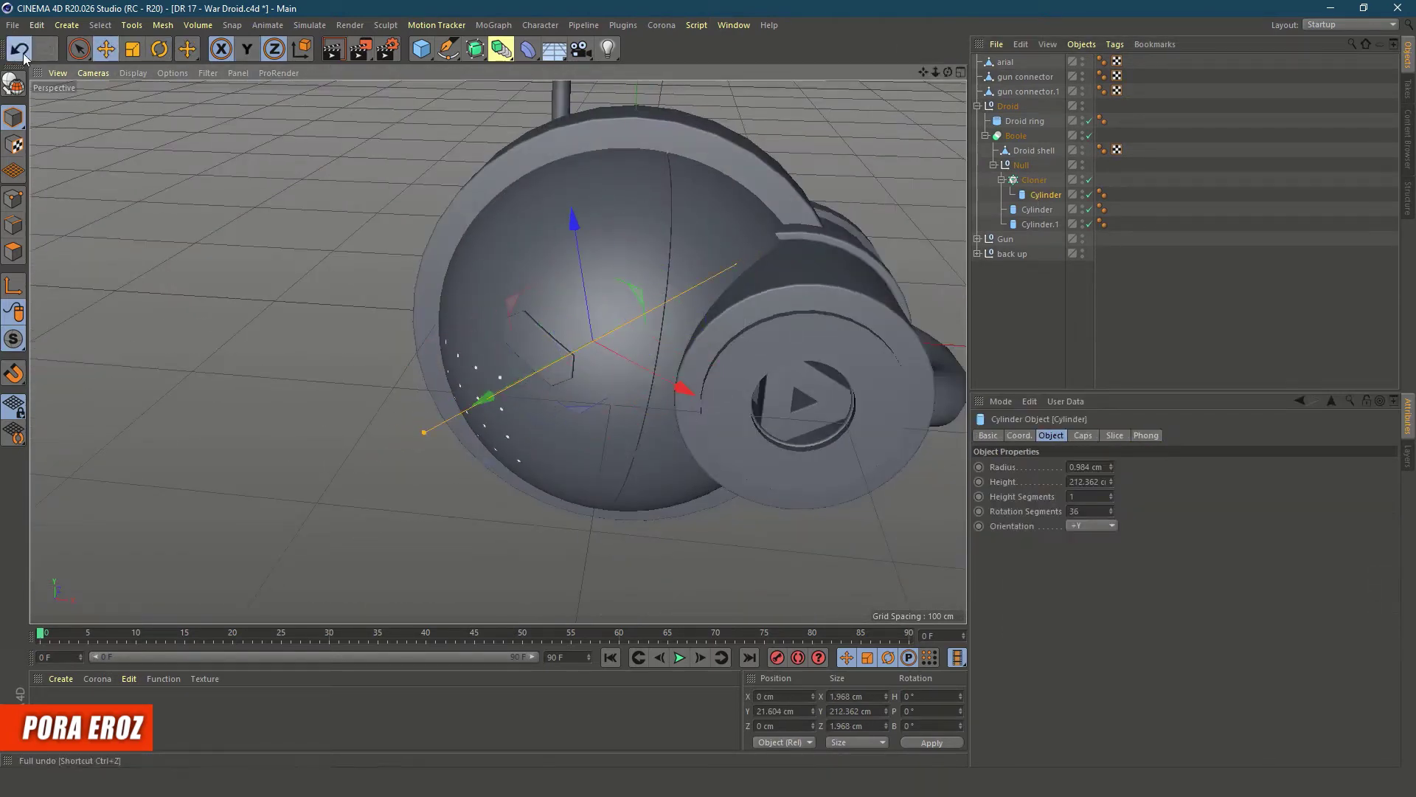
alt+drag(473, 332, 497, 352)
key(ctrl+z)
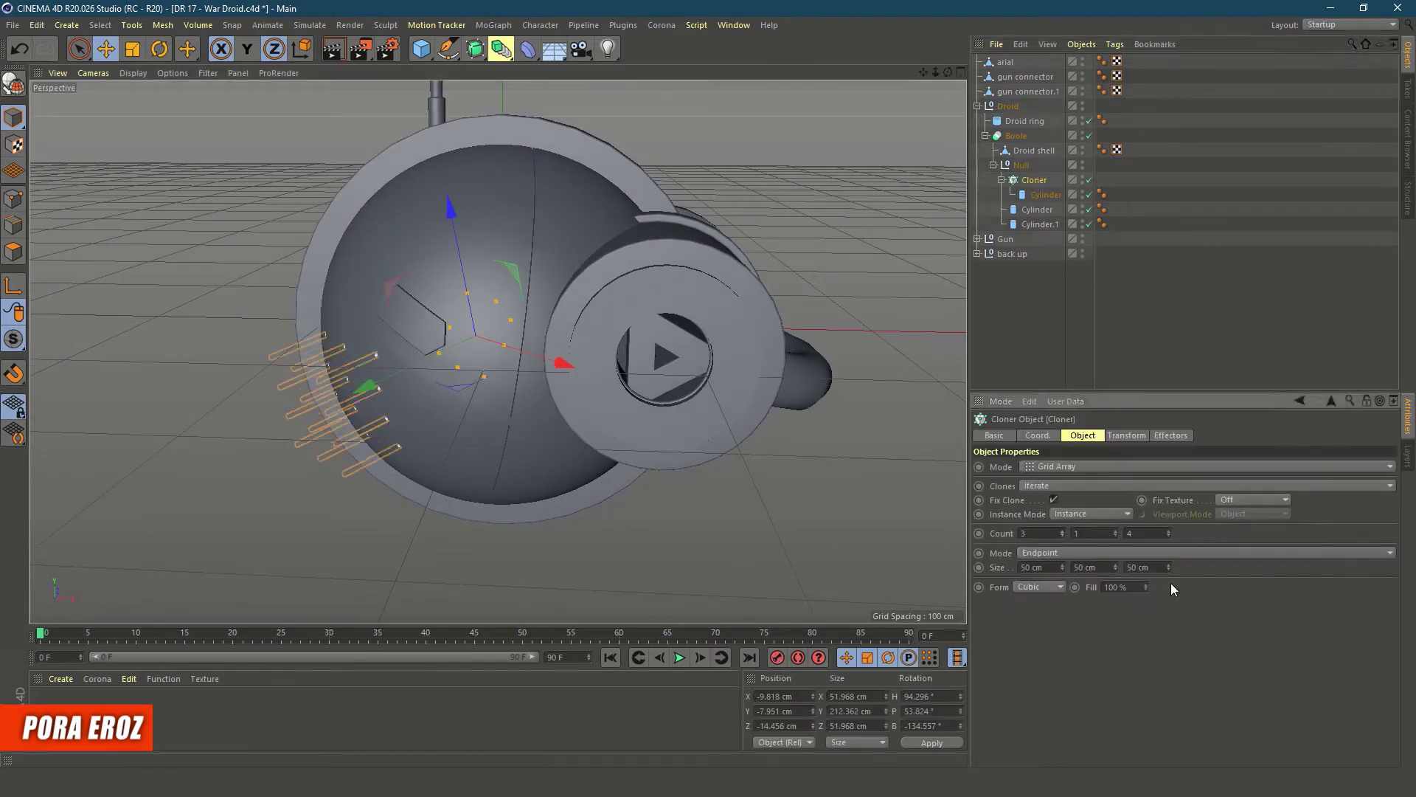
key(ctrl+z)
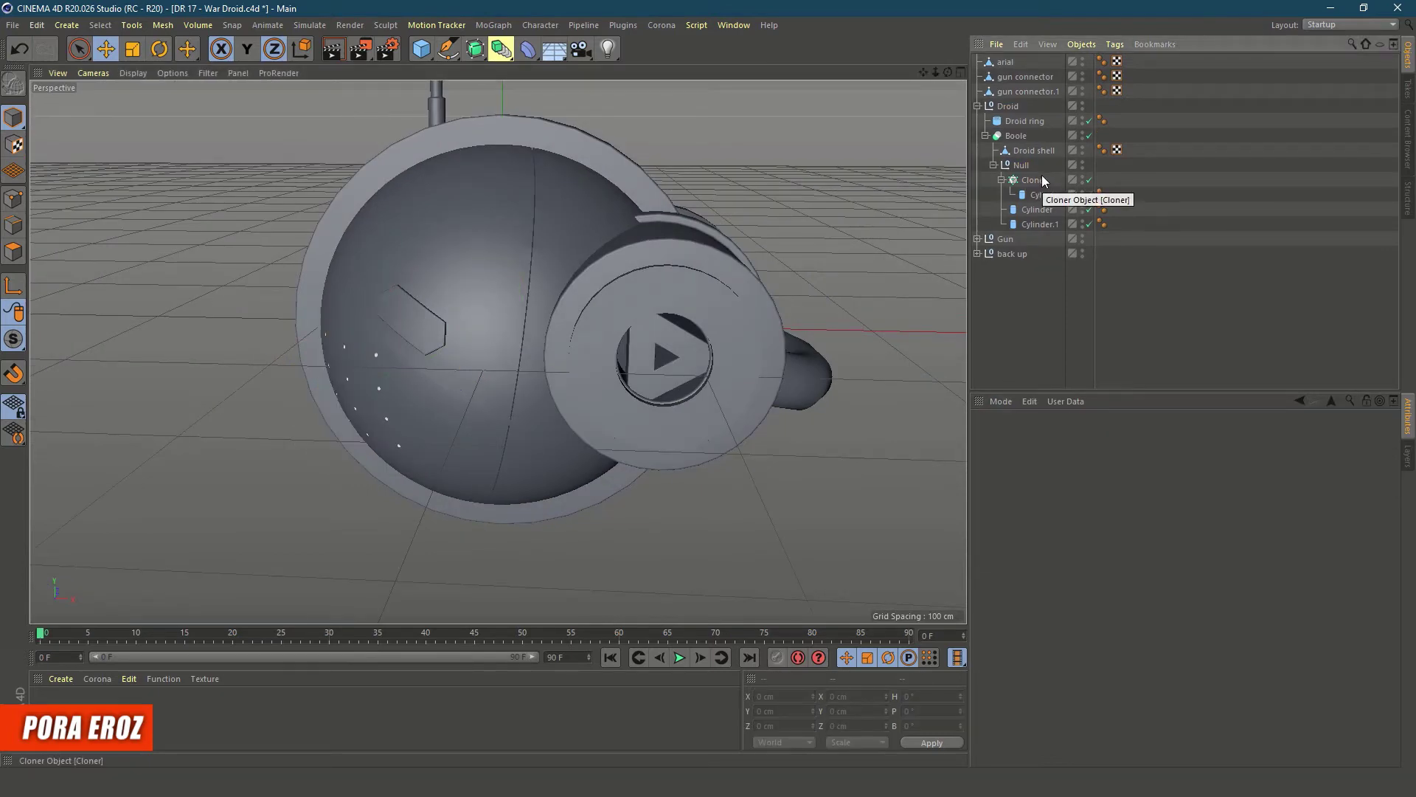
key(ctrl+v)
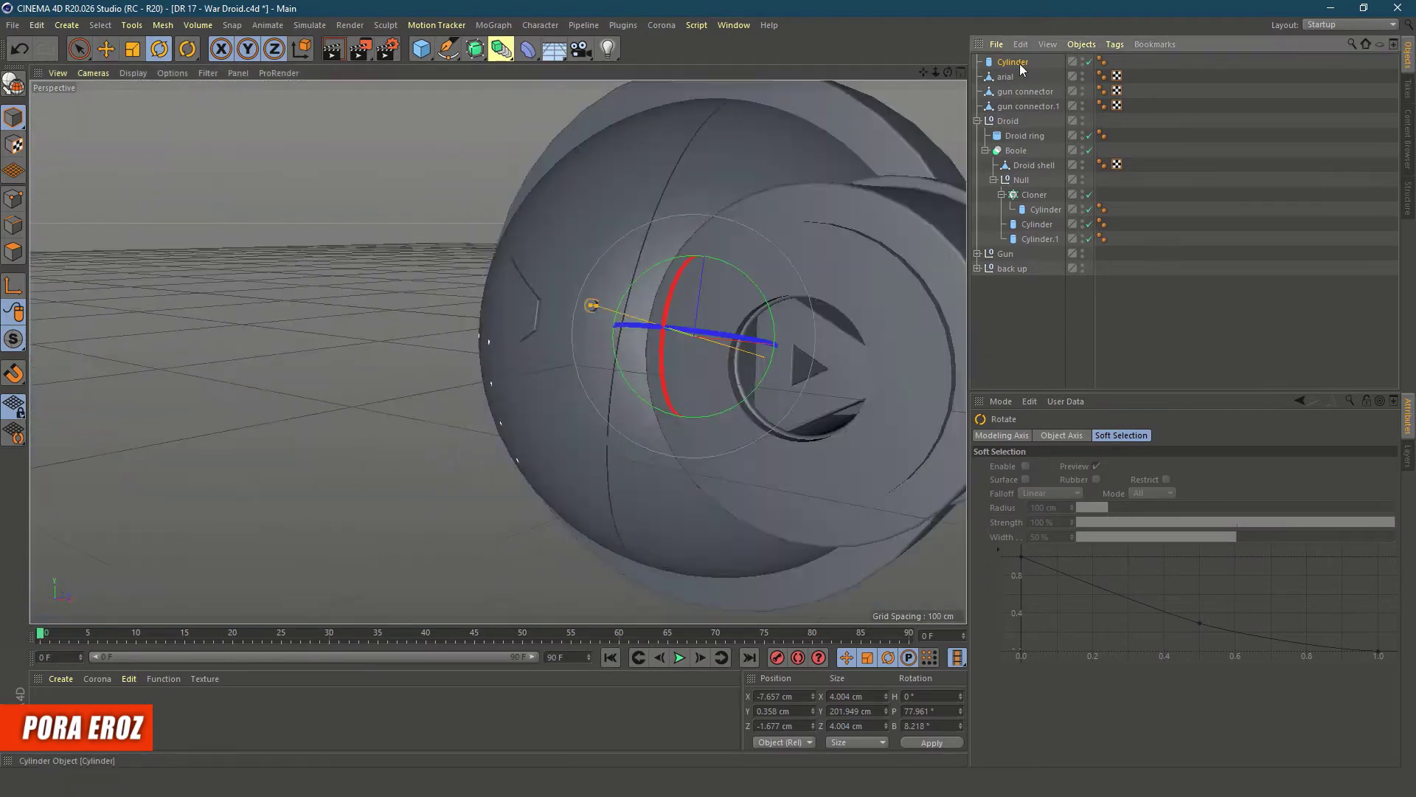
Shorten the new cylinder to about 118 cm, then undo the changes to discard it
key(e)
drag(592, 305, 727, 317)
scroll(664, 325, up, 8)
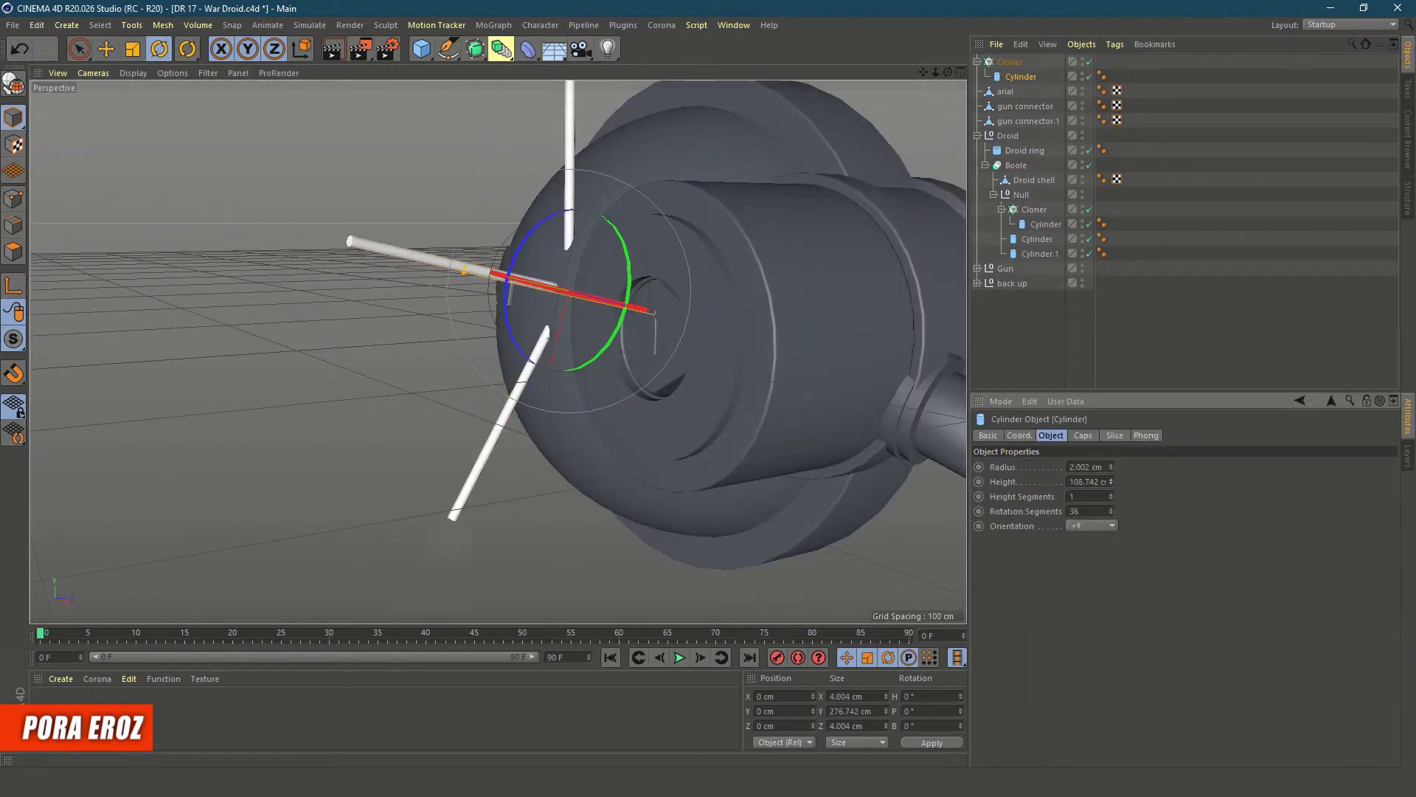
key(ctrl+z)
key(ctrl+z)
key(ctrl+z)
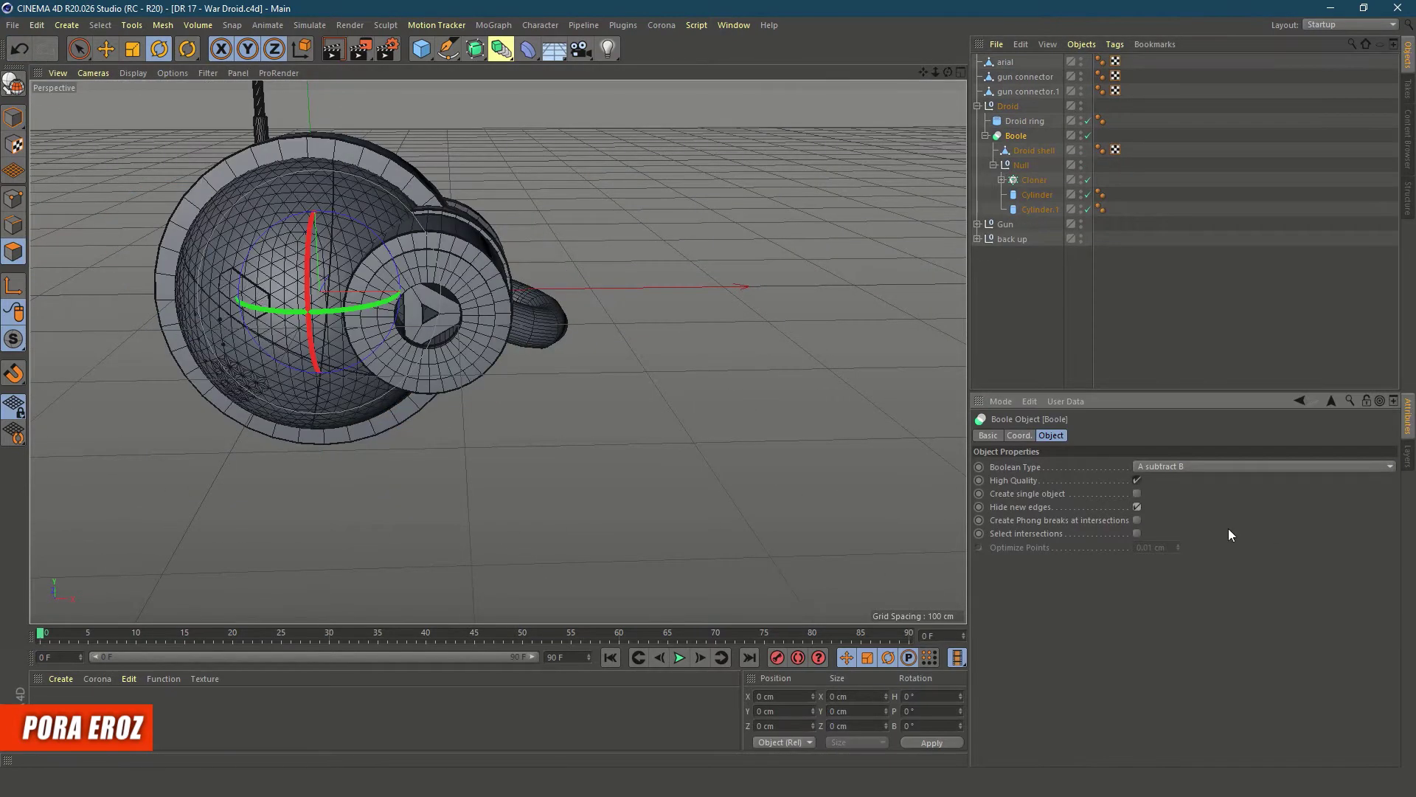
Make the Droid ring visible again and add the Caustics effect in Render Settings
click(1088, 122)
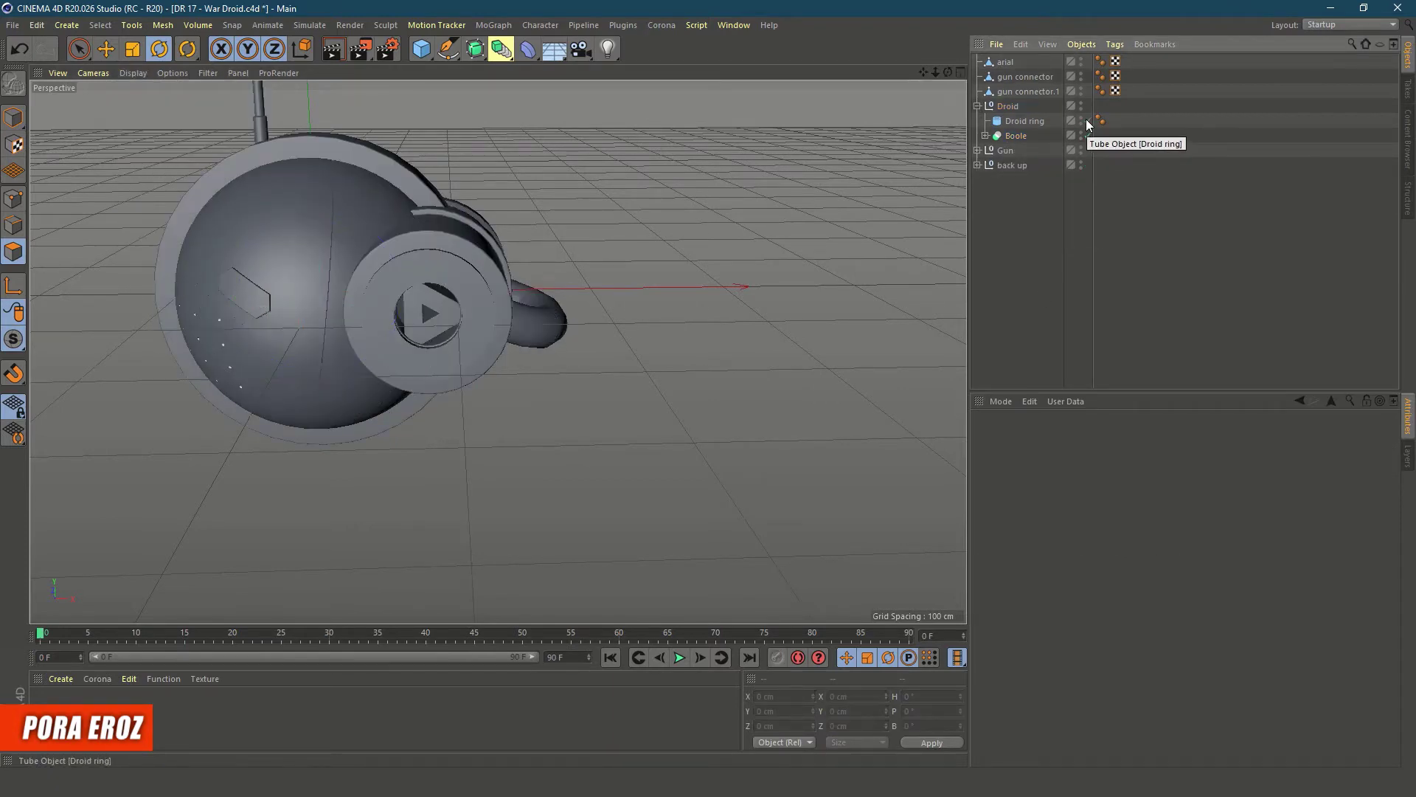
key(ctrl+b)
click(414, 289)
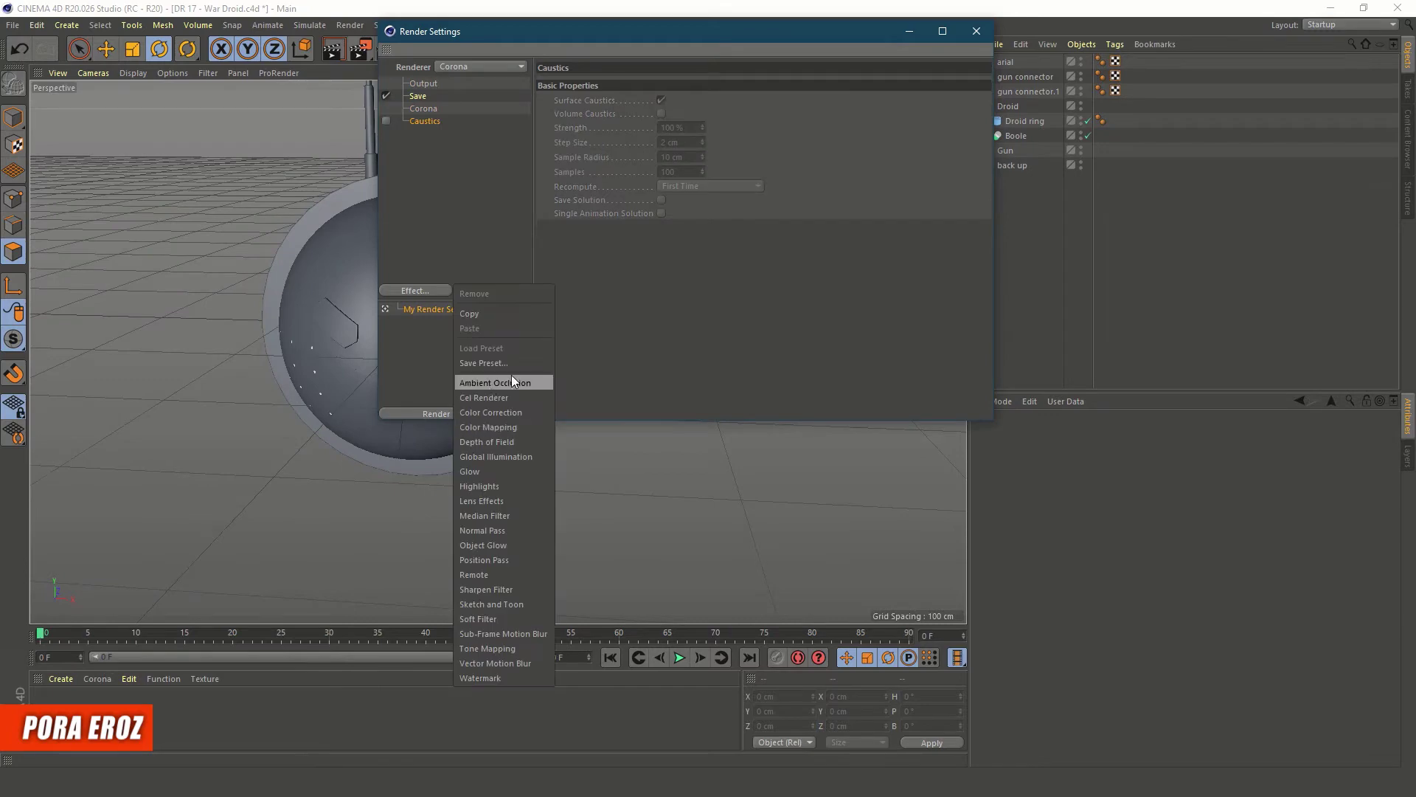
click(502, 382)
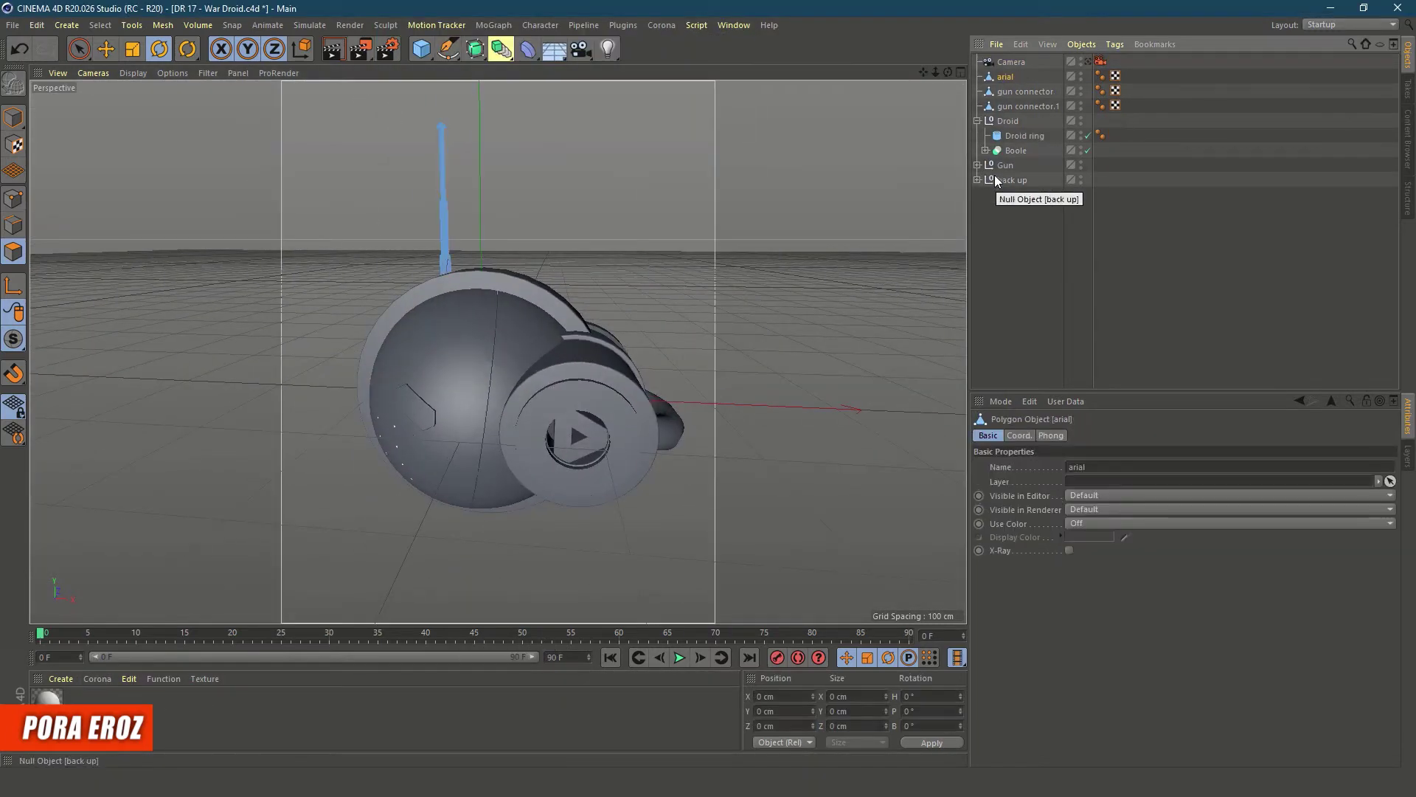
Expand the Gun and Boole groups in the Object Manager and select the Droid shell
click(1014, 93)
click(978, 149)
click(977, 208)
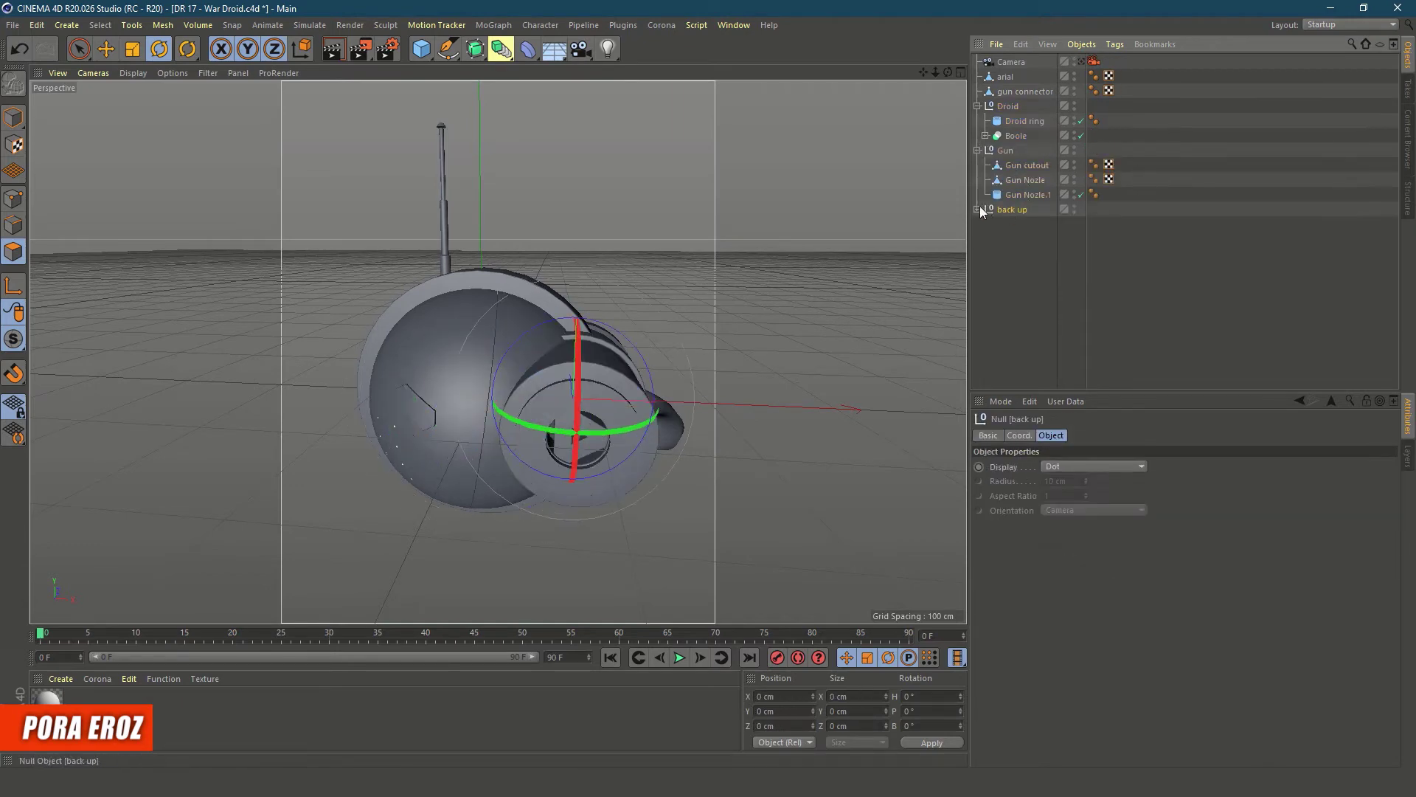
click(977, 209)
click(985, 135)
click(1033, 150)
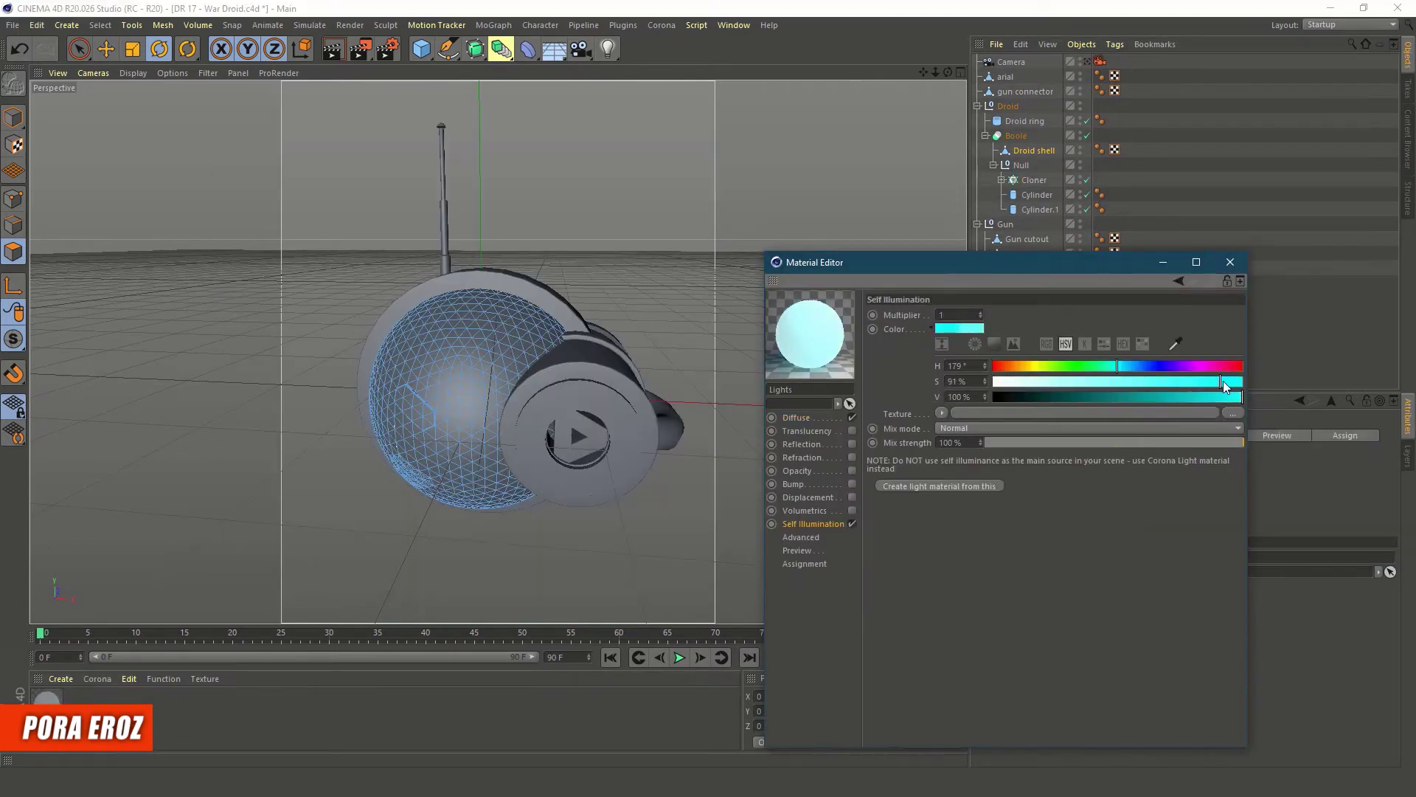
Apply the Body material to the Droid shell and the gun material to the ring and antenna
scroll(344, 391, up, 5)
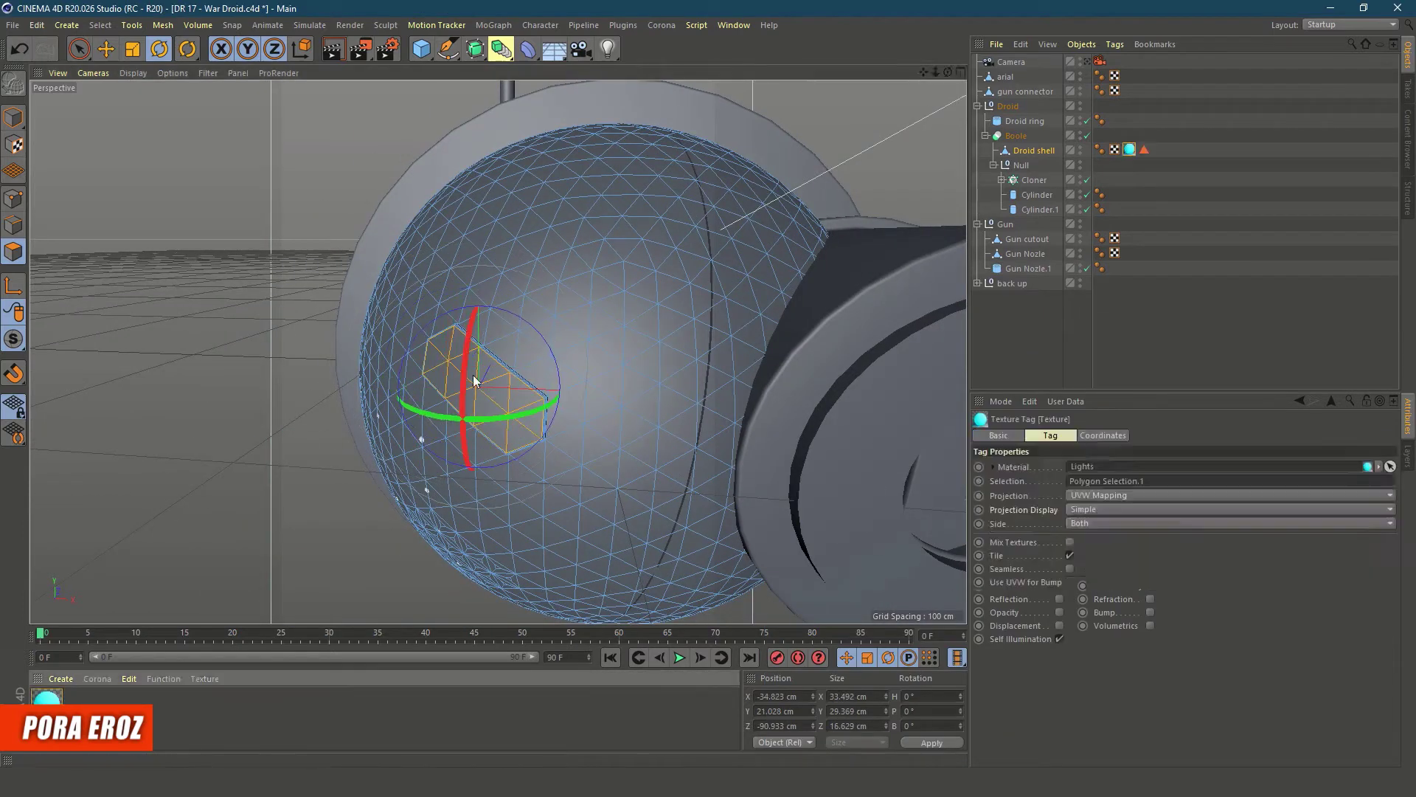
drag(1100, 106, 1129, 149)
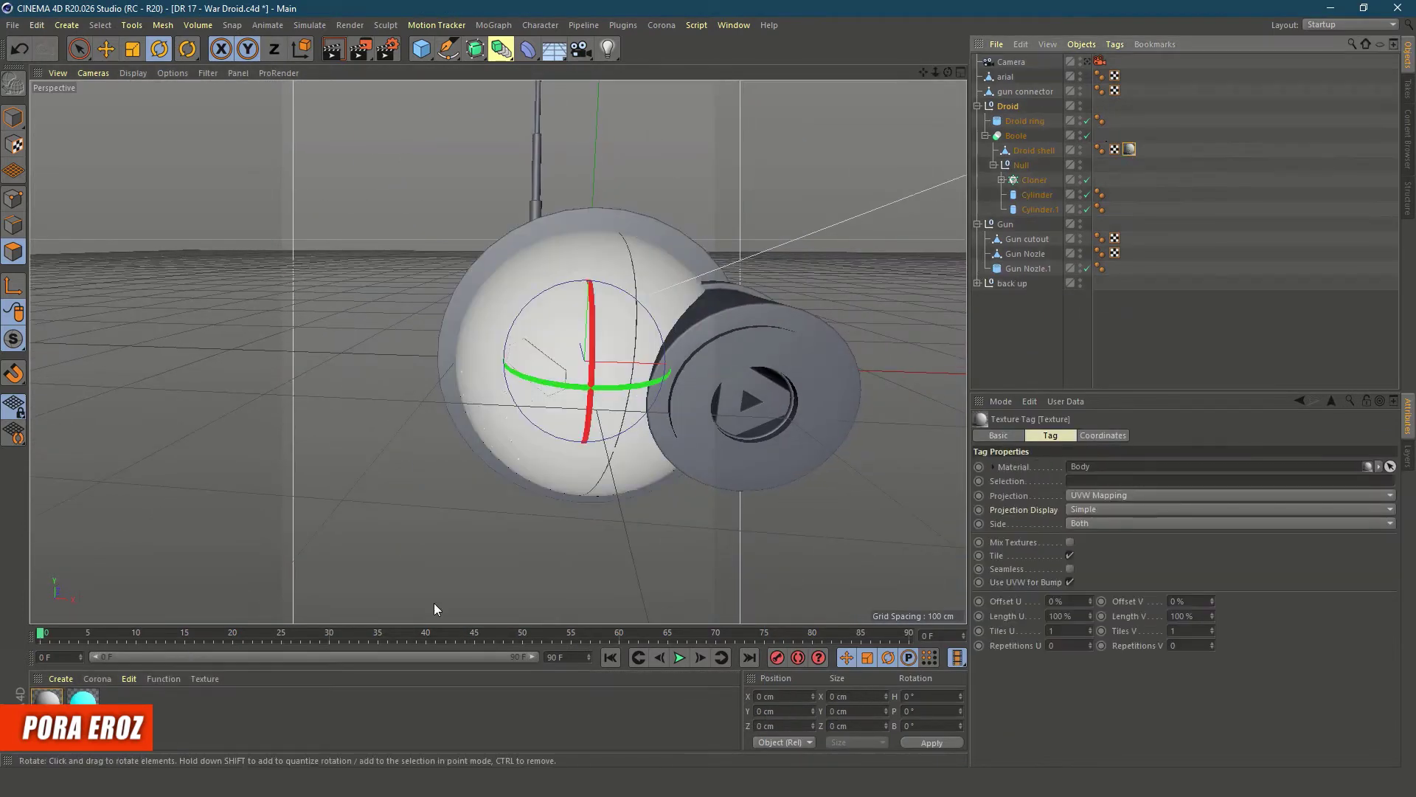
double_click(1128, 149)
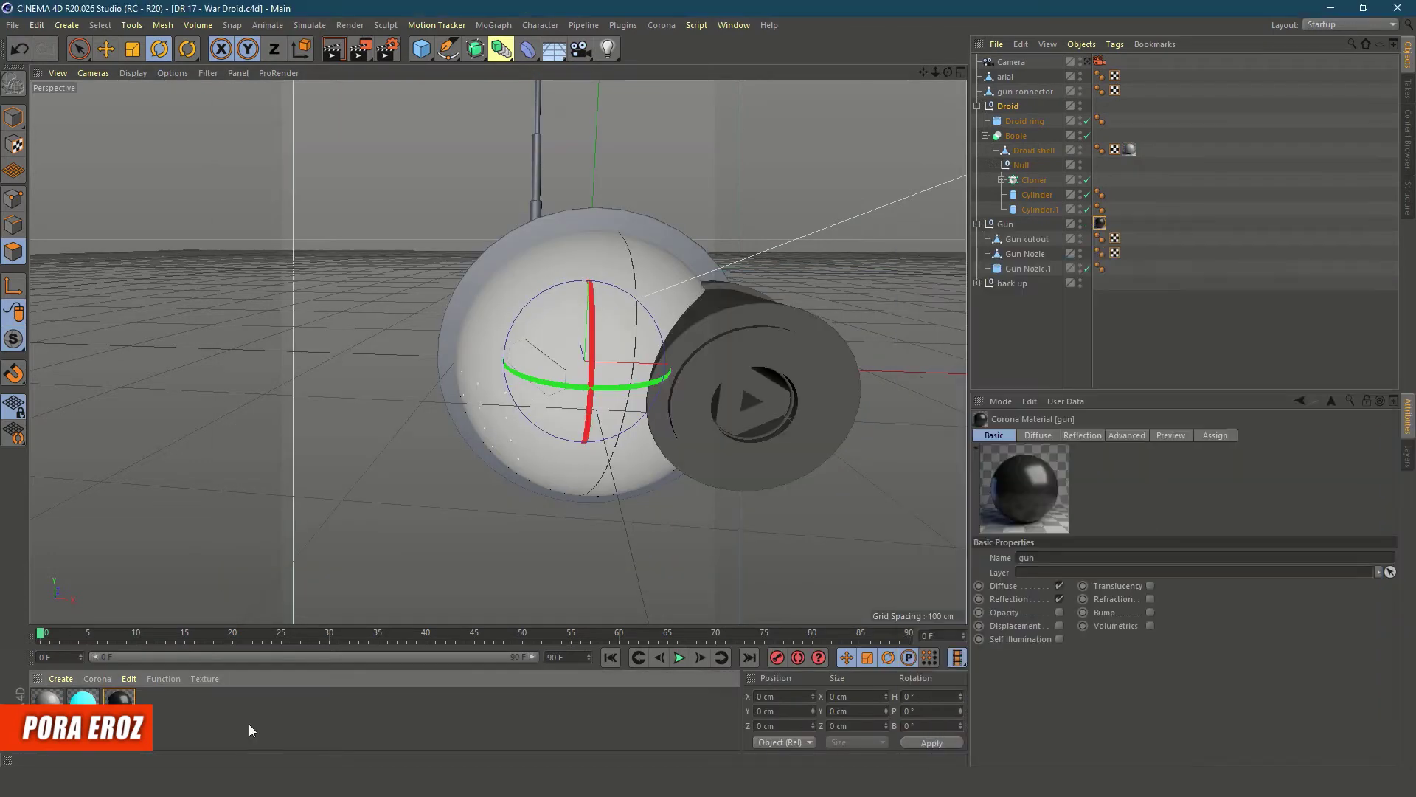
drag(119, 698, 1026, 120)
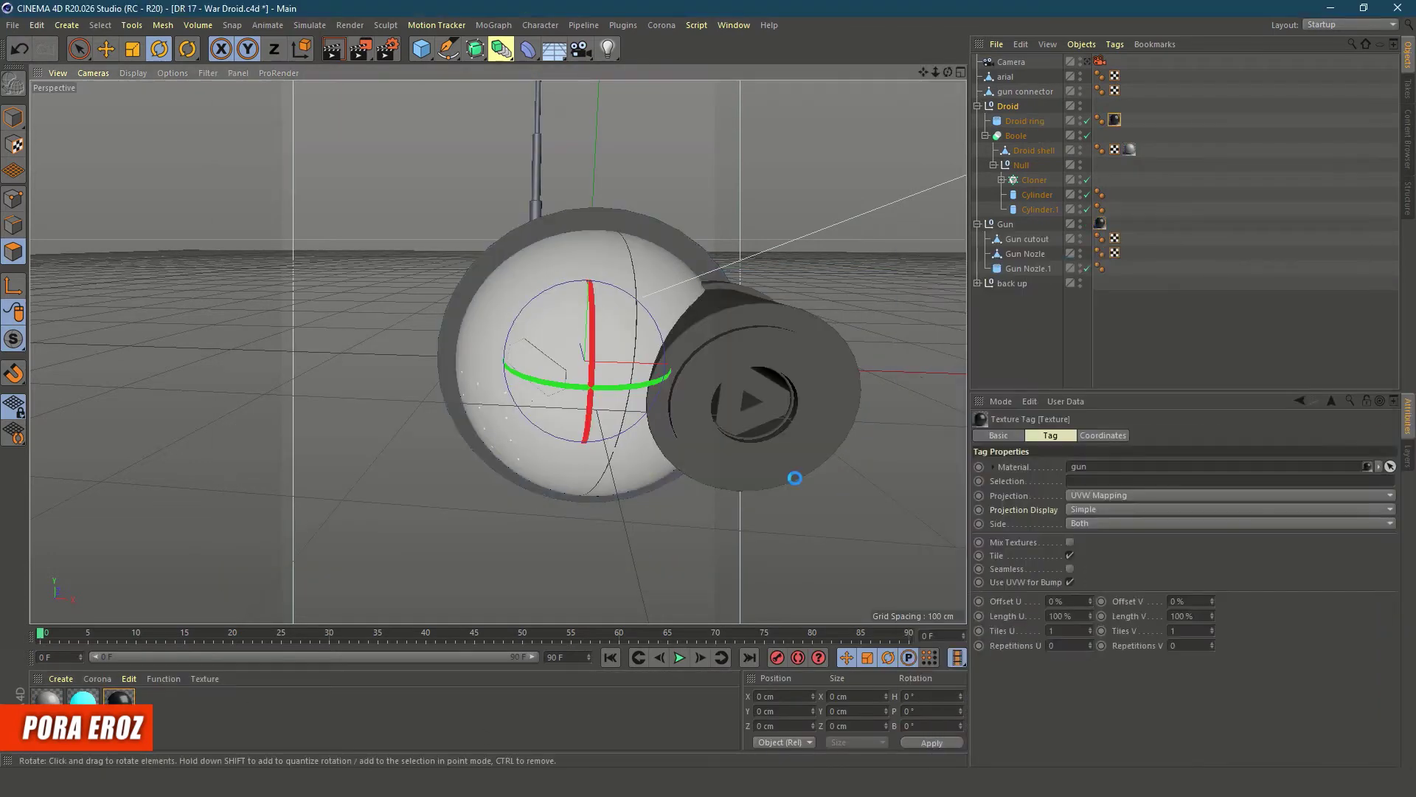
drag(118, 698, 343, 506)
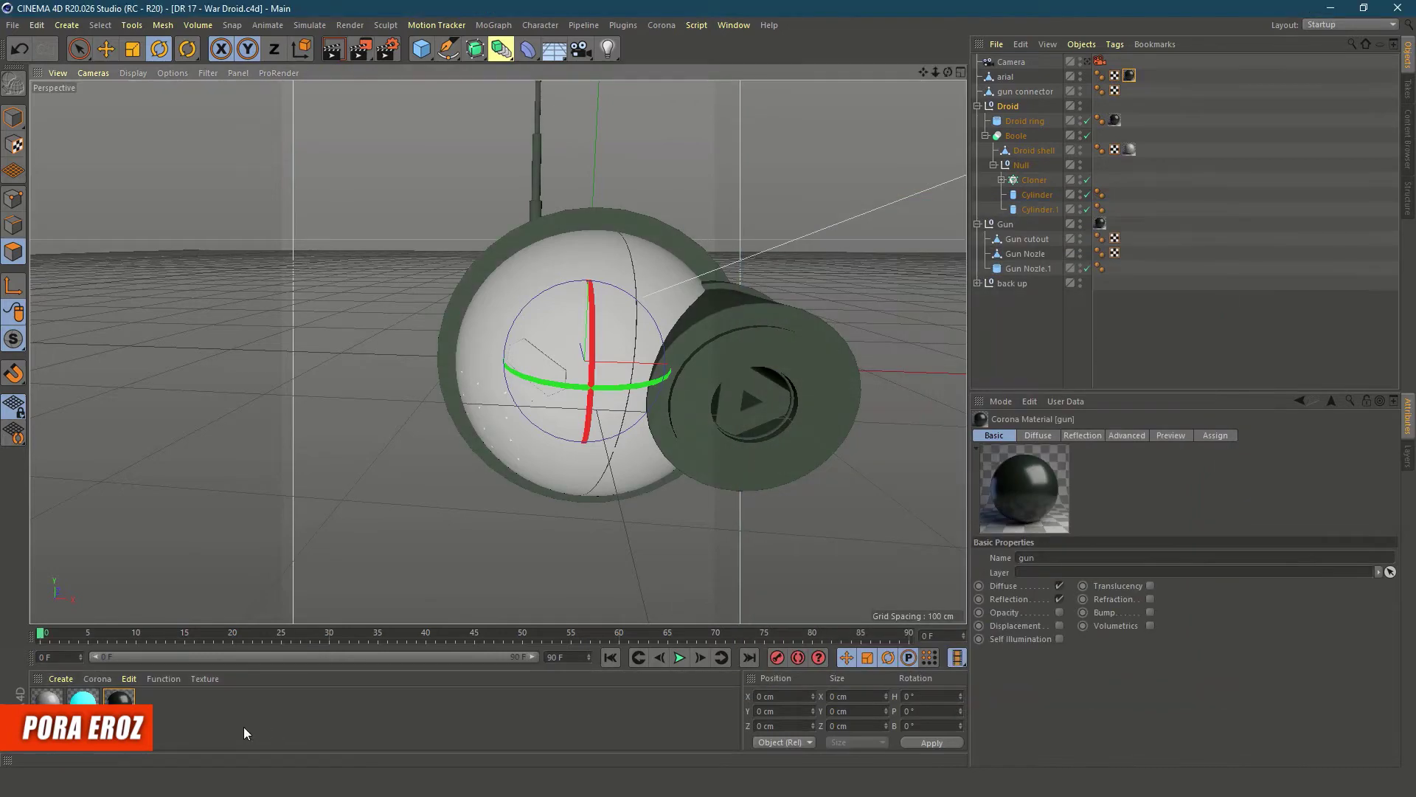
Create a new Corona Light material with an orange emission colour
double_click(262, 701)
click(1139, 611)
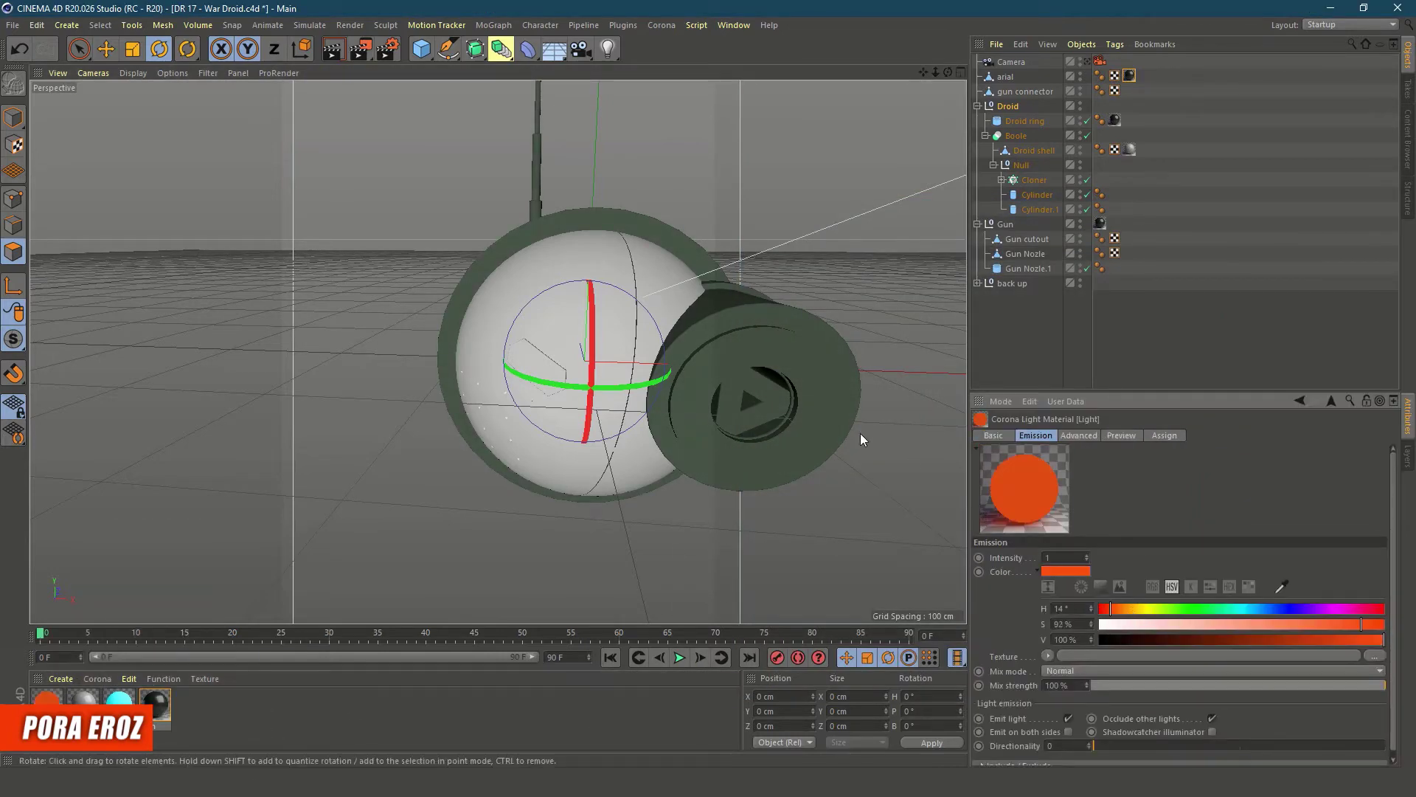
click(1034, 151)
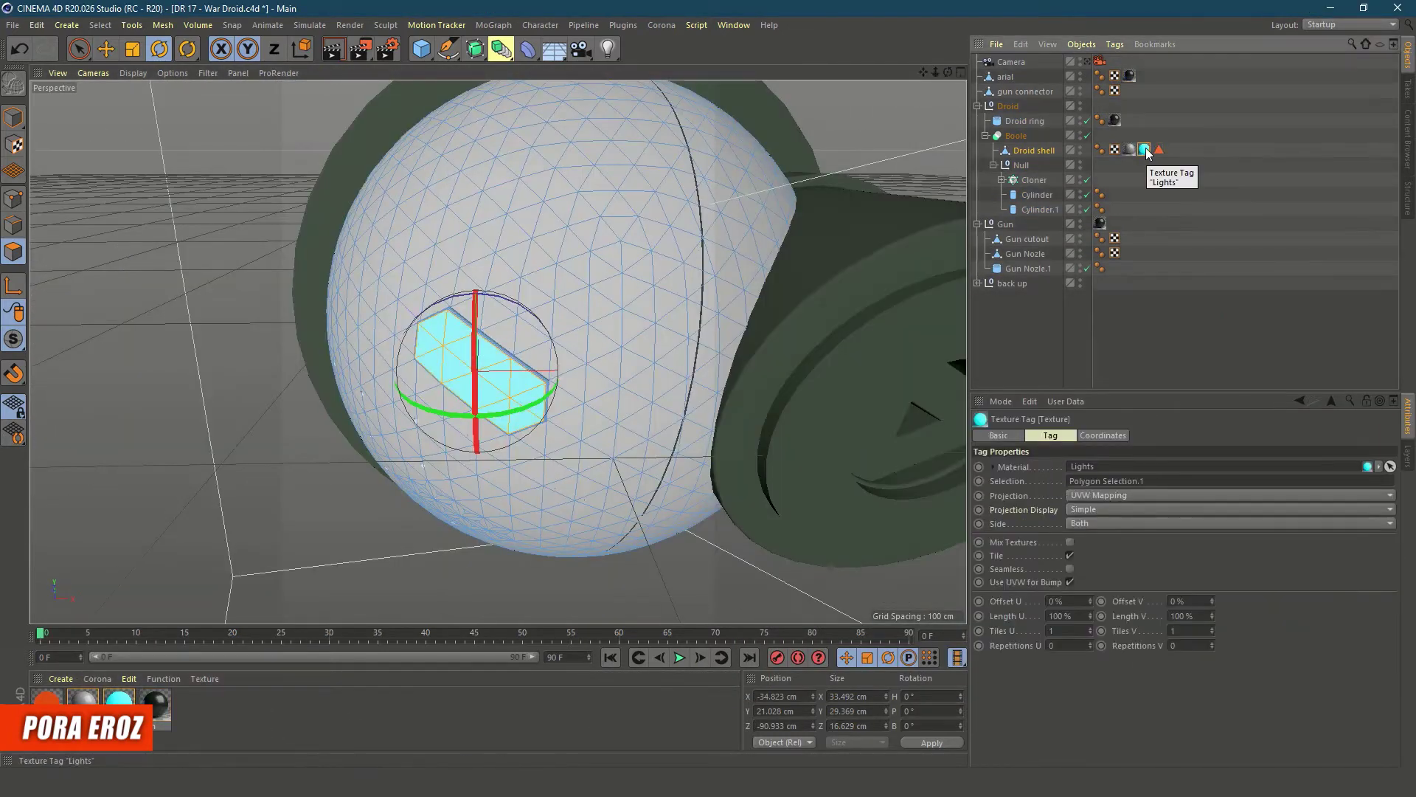
Assign the Lights material to the shell's eye polygon selection
click(1159, 150)
drag(936, 71, 959, 185)
click(984, 333)
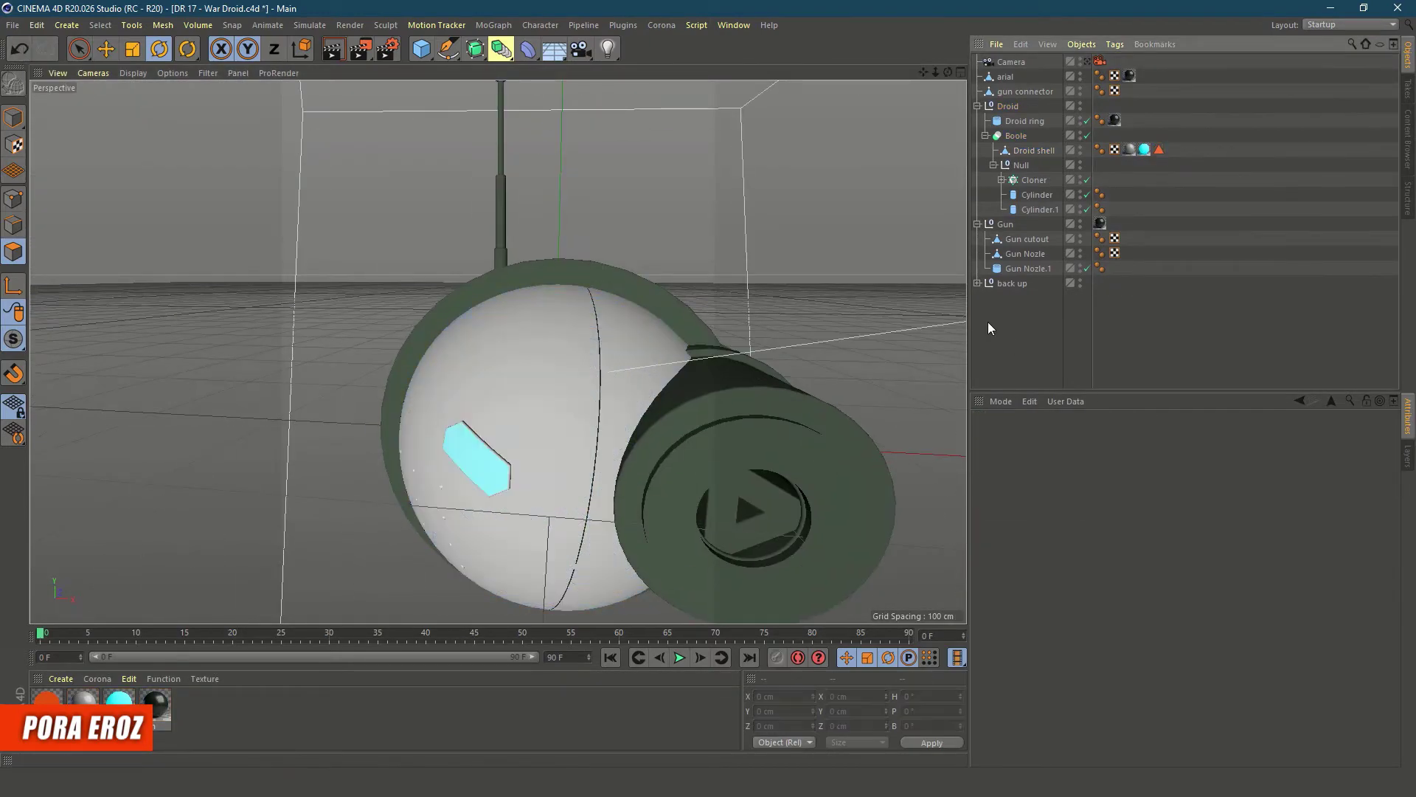
click(1159, 150)
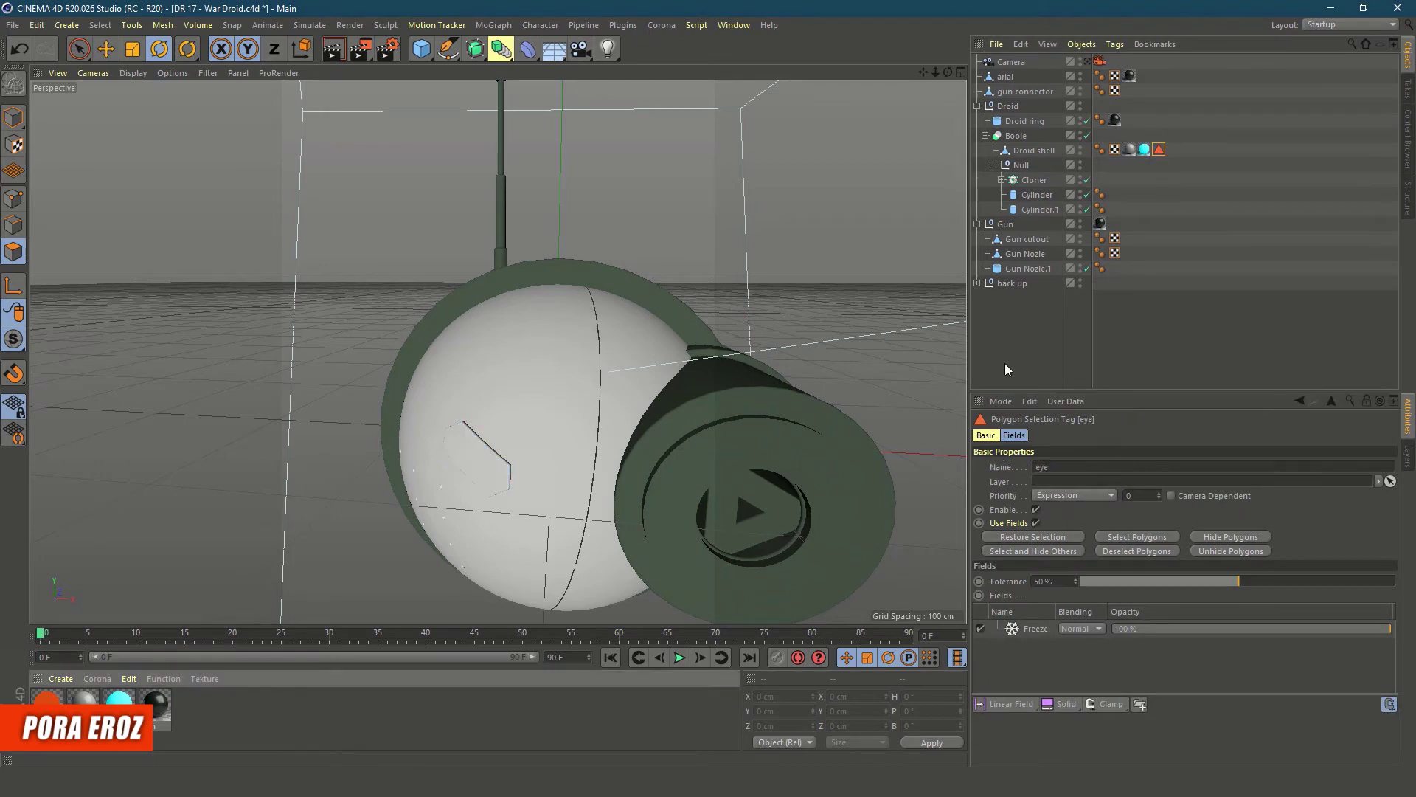
click(26, 47)
key(ctrl+y)
key(ctrl+y)
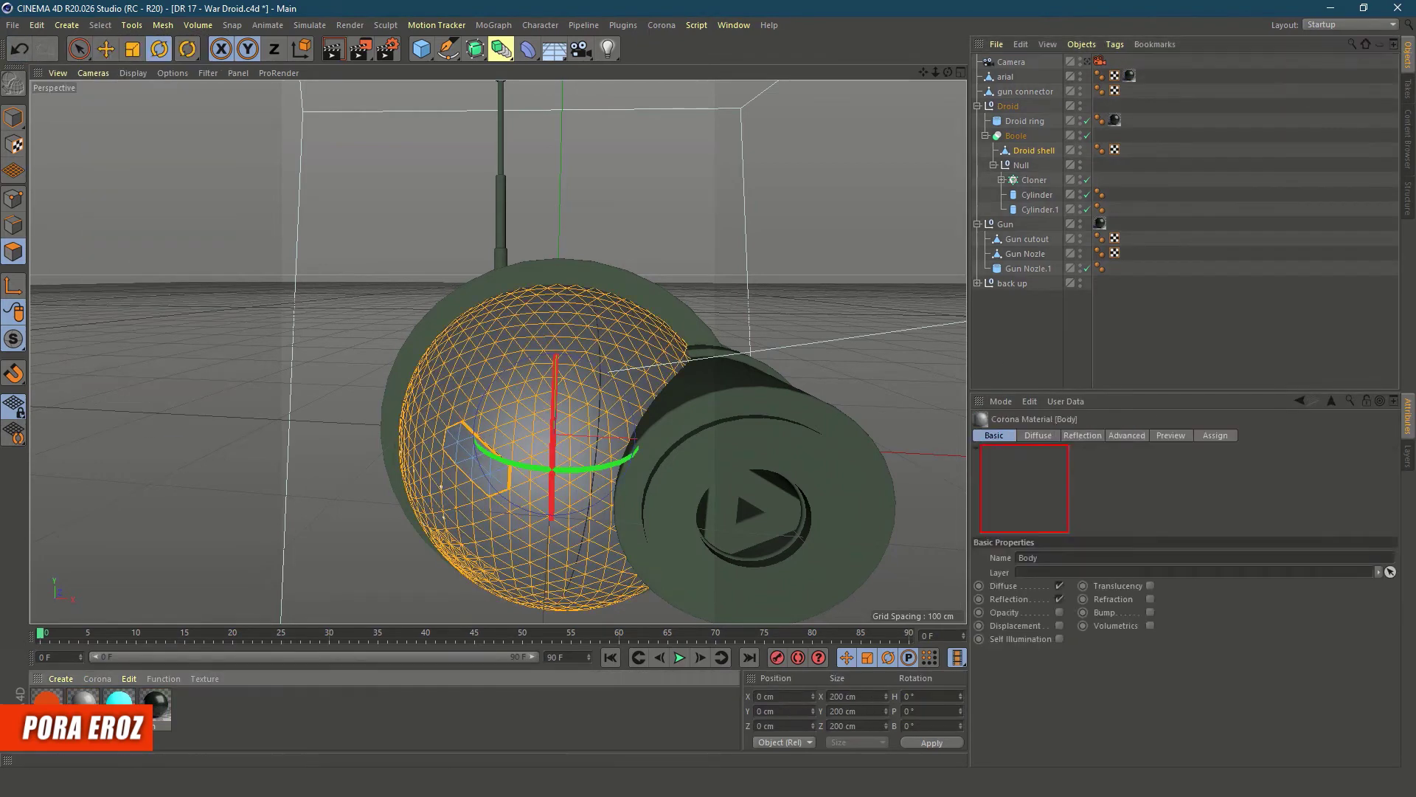
key(ctrl+y)
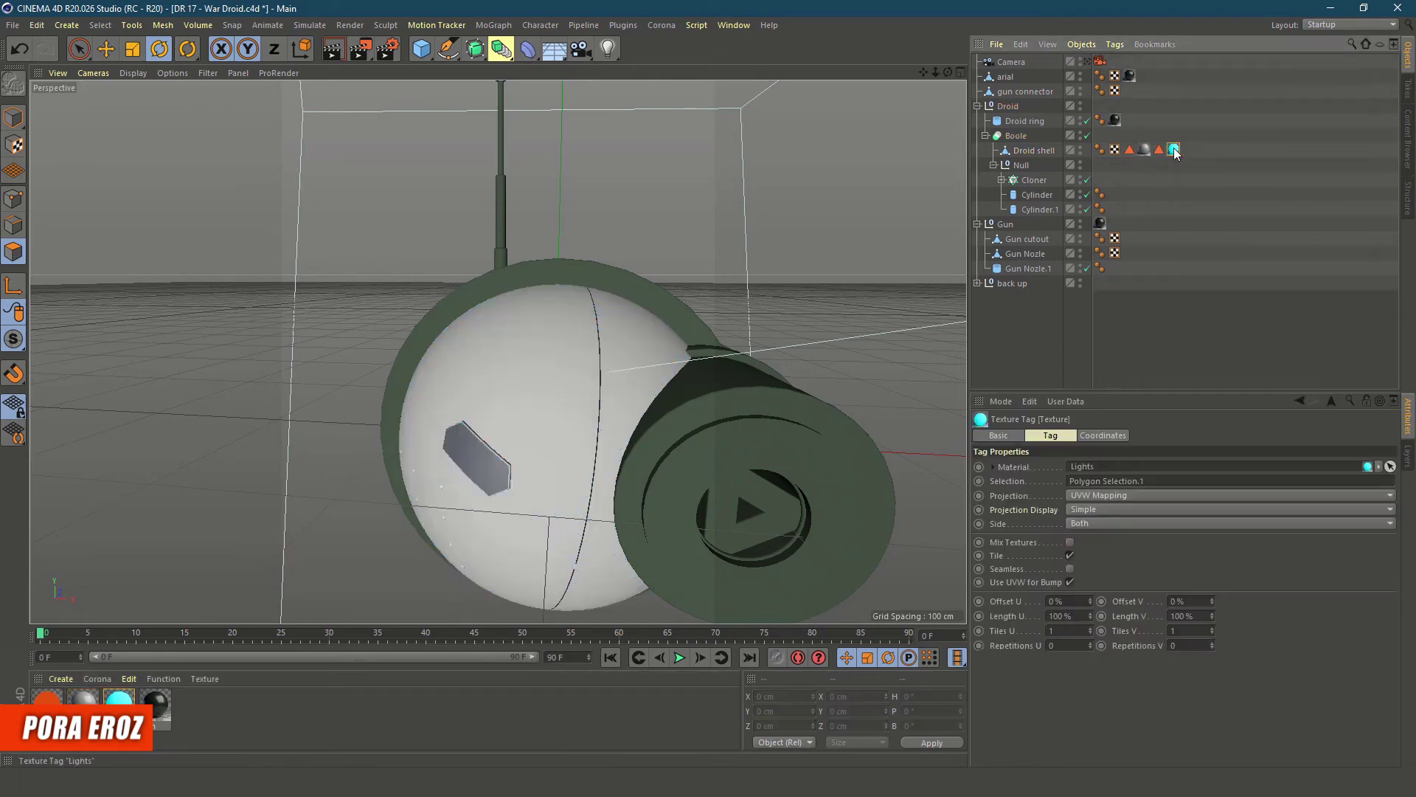
Apply the gun material to the Null group and the arial antenna
ctrl+drag(1100, 224, 1100, 165)
click(1005, 77)
key(o)
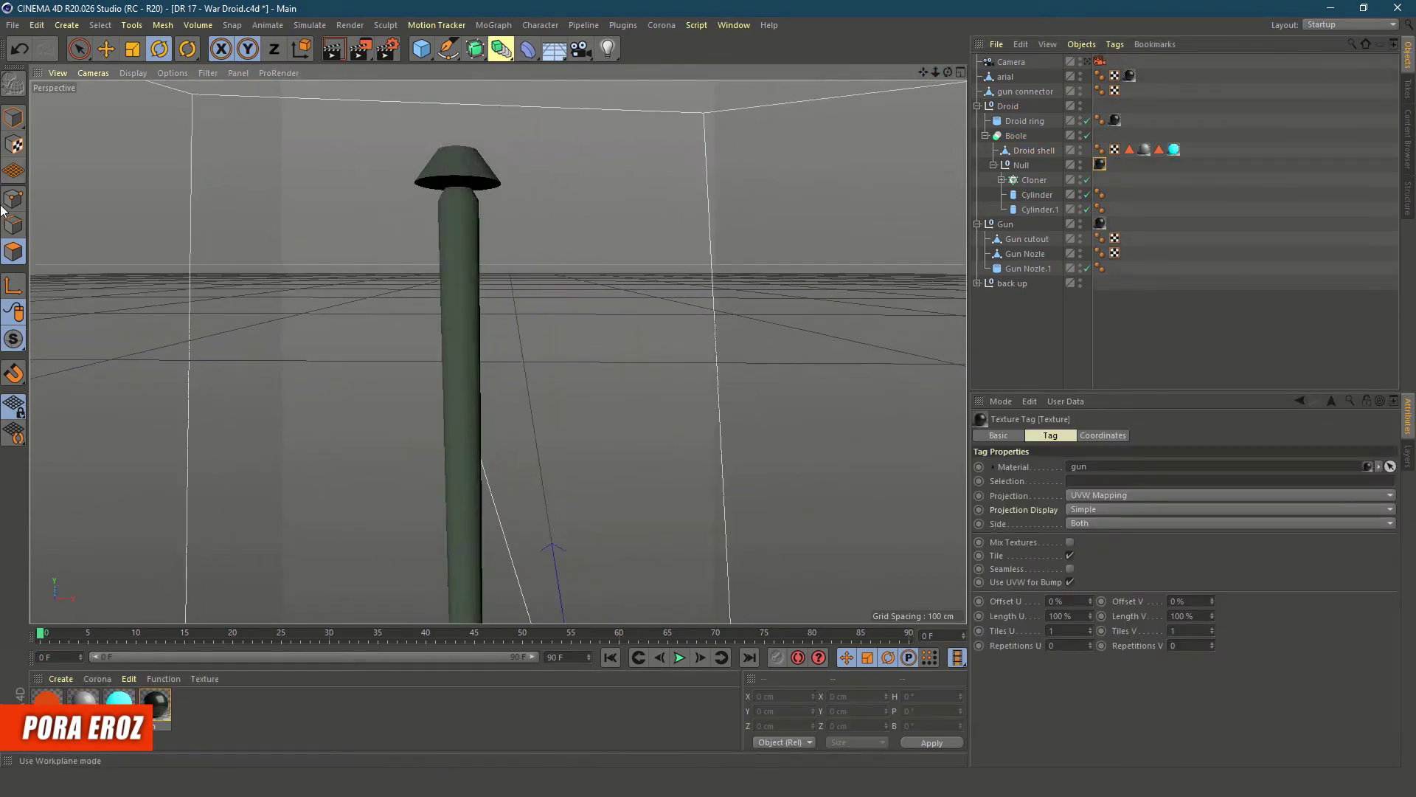
key(u)
key(l)
scroll(892, 312, down, 5)
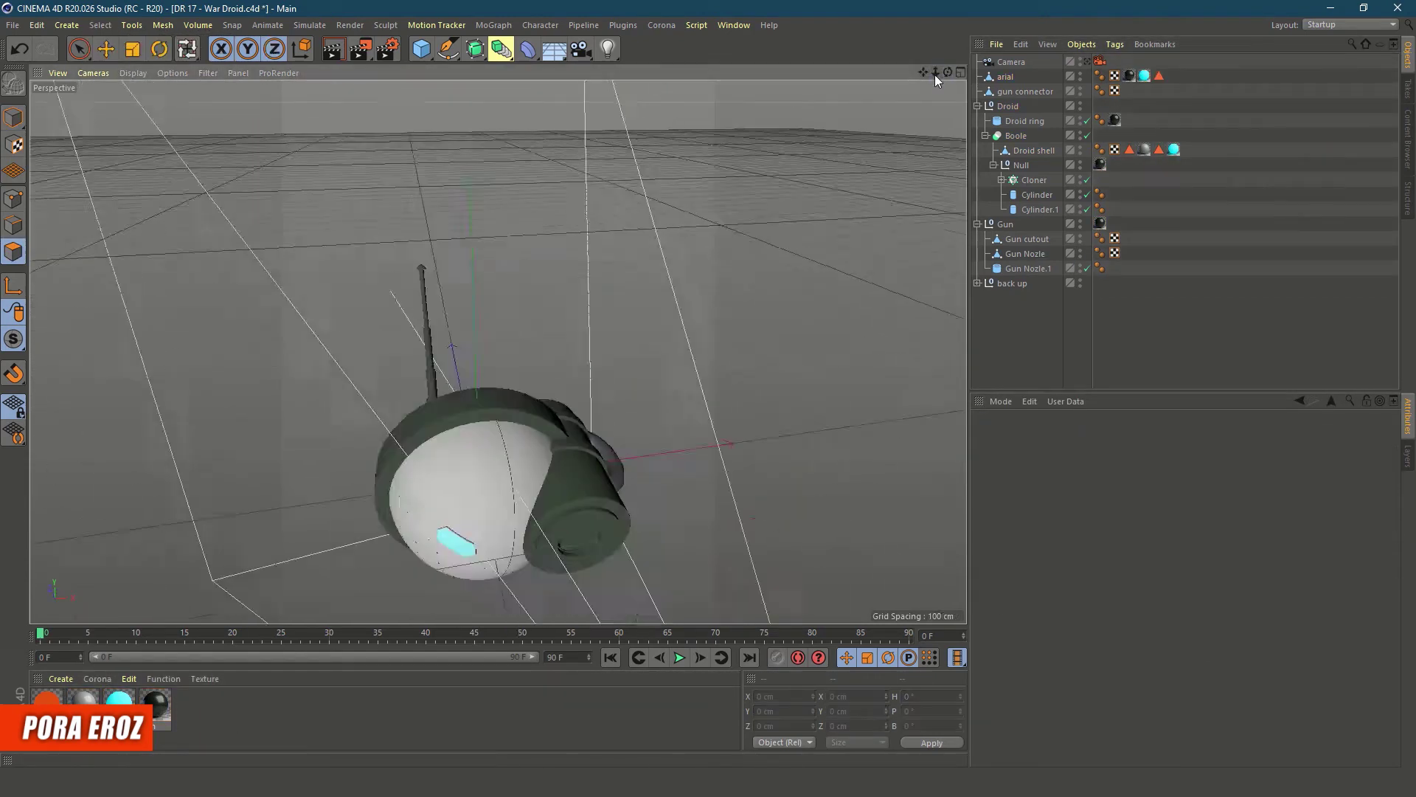
drag(936, 74, 935, 73)
Move the spare Gun Nozle.2 from the back up group into the gun barrel, then save
click(980, 284)
click(1028, 298)
key(e)
key(o)
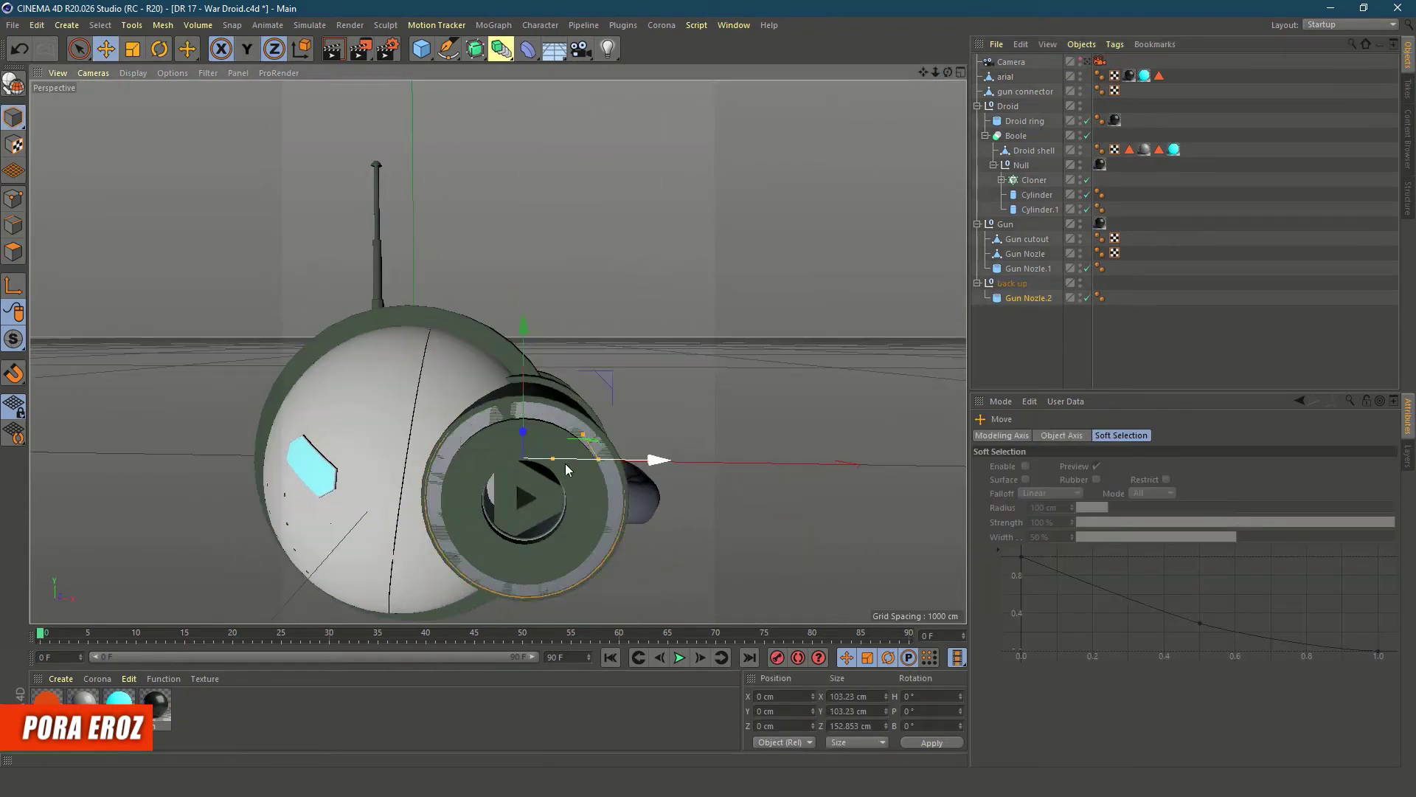
mouse_move(654, 458)
alt+mouse_down()
mouse_move(517, 443)
mouse_move(897, 121)
mouse_move(517, 443)
alt+mouse_up()
key(ctrl+s)
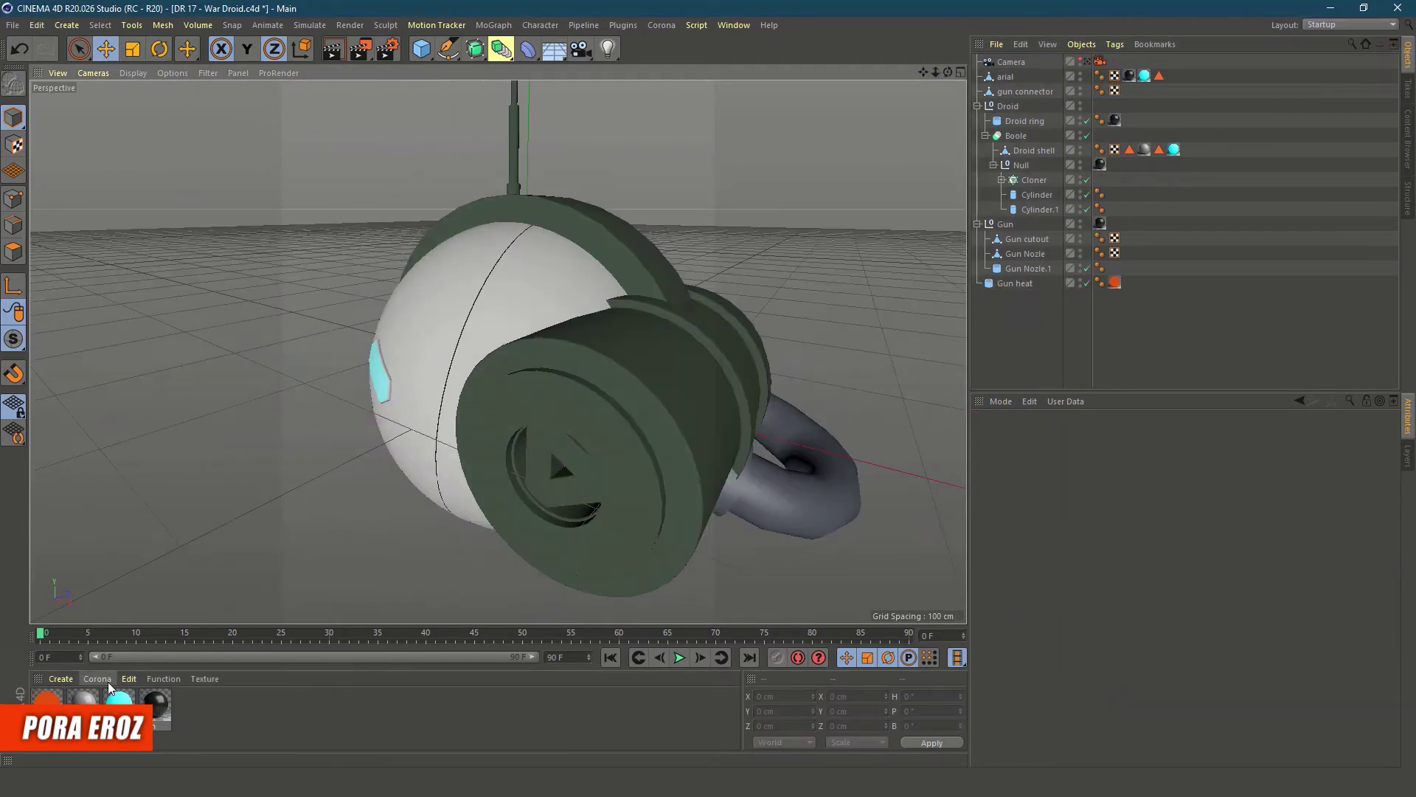
Create a new material and set its colour
double_click(47, 705)
click(1084, 233)
click(1076, 437)
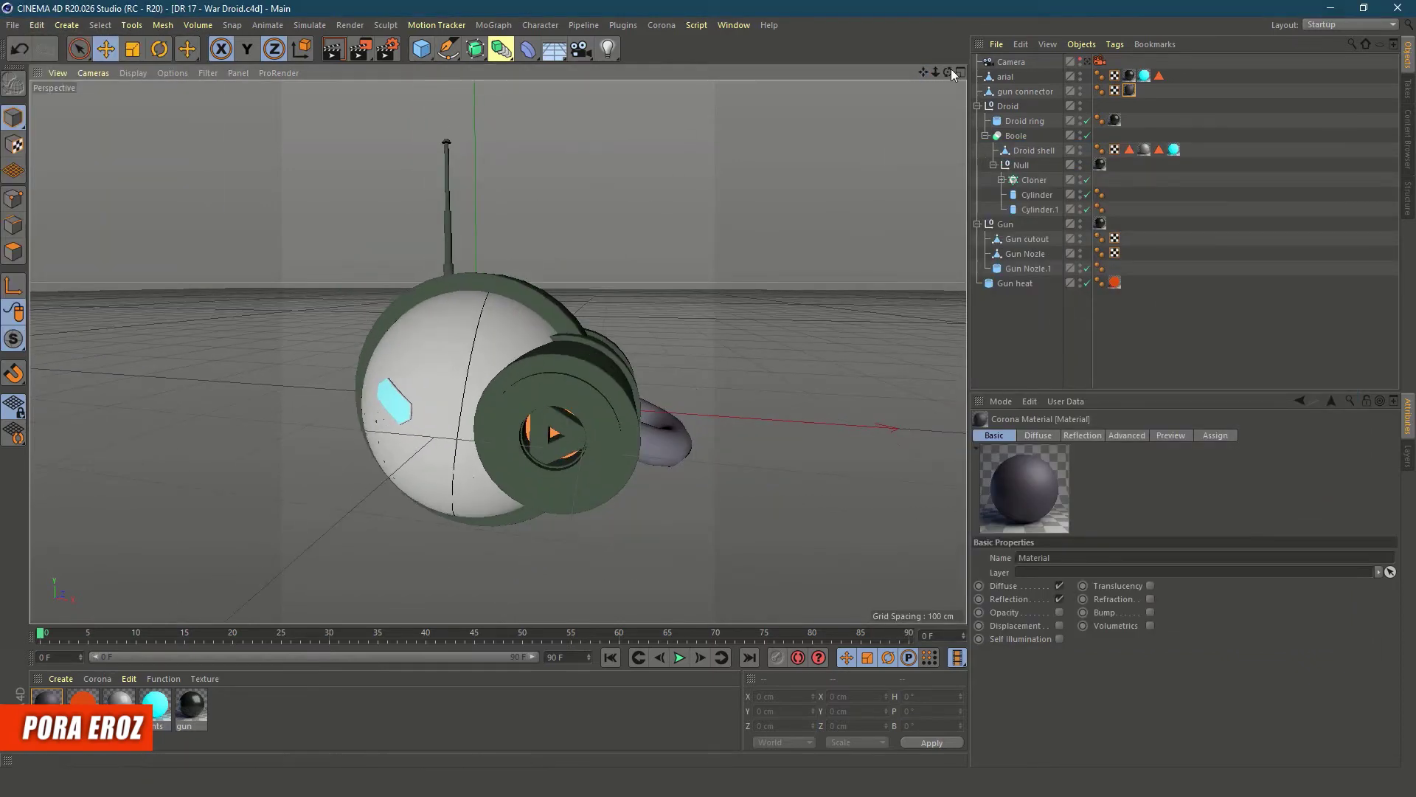
In four-view, draw the L-shaped backdrop profile spline in the Right view
click(954, 72)
click(448, 49)
click(407, 368)
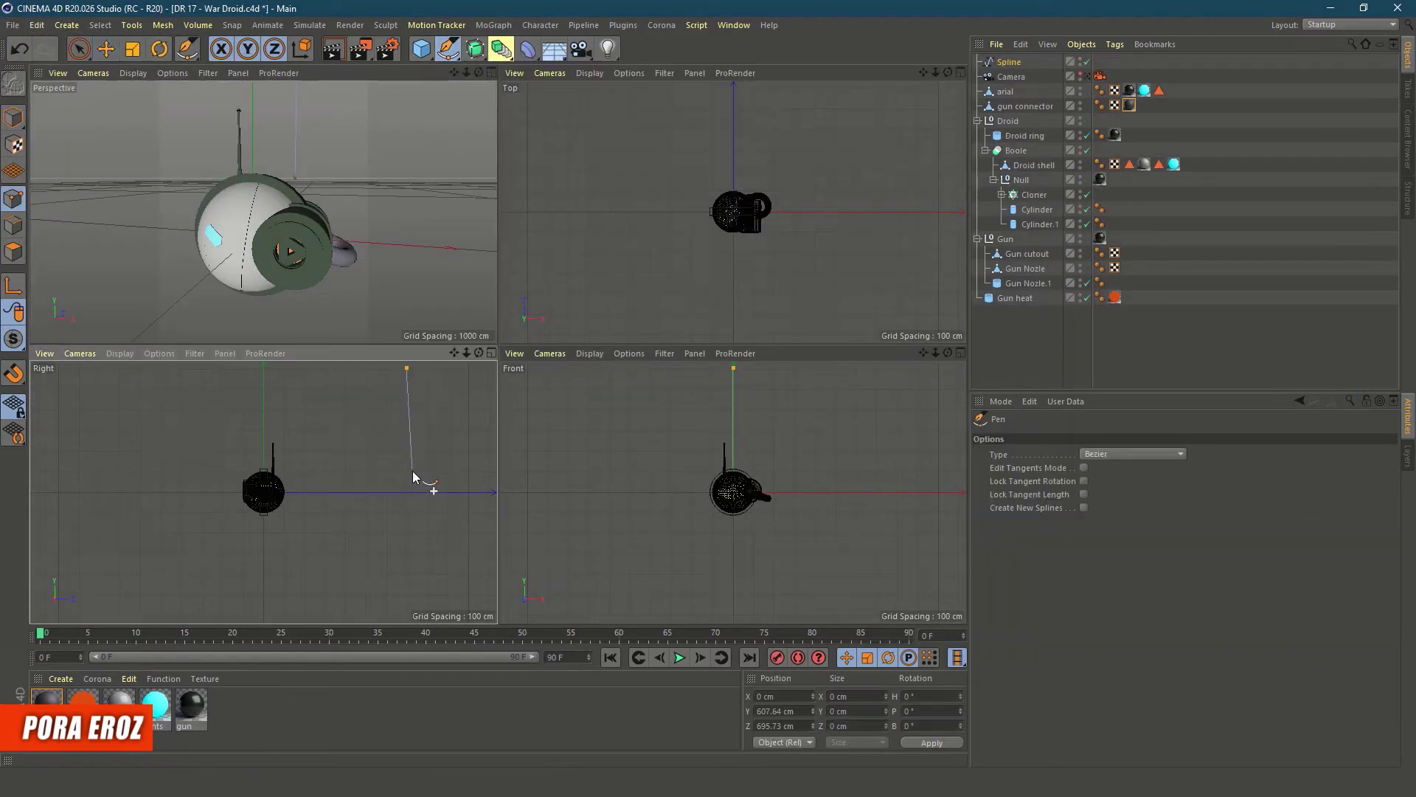
right_click(428, 534)
click(479, 628)
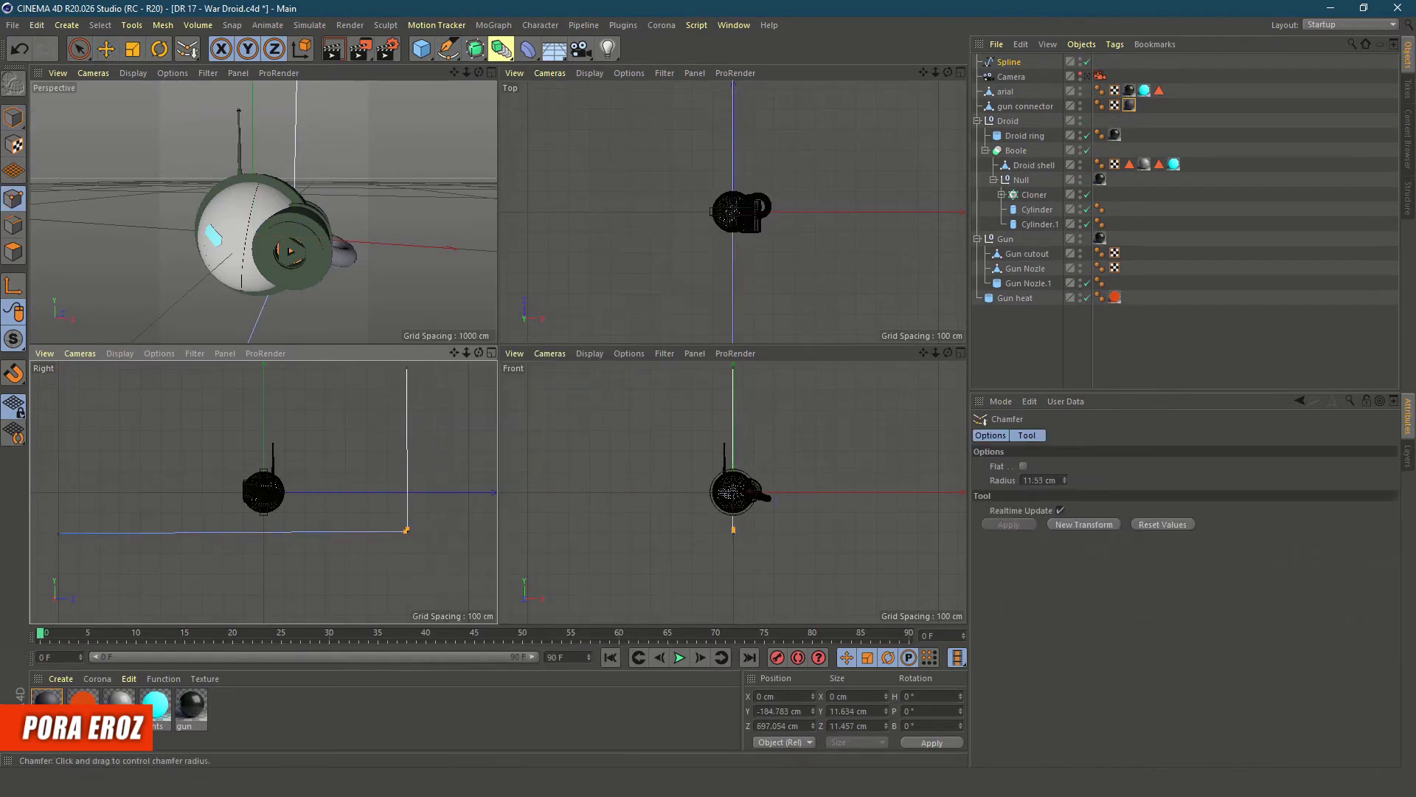
Add a Rectangle and a Sweep that sweeps it along the L profile
click(448, 48)
click(576, 144)
alt+click(475, 48)
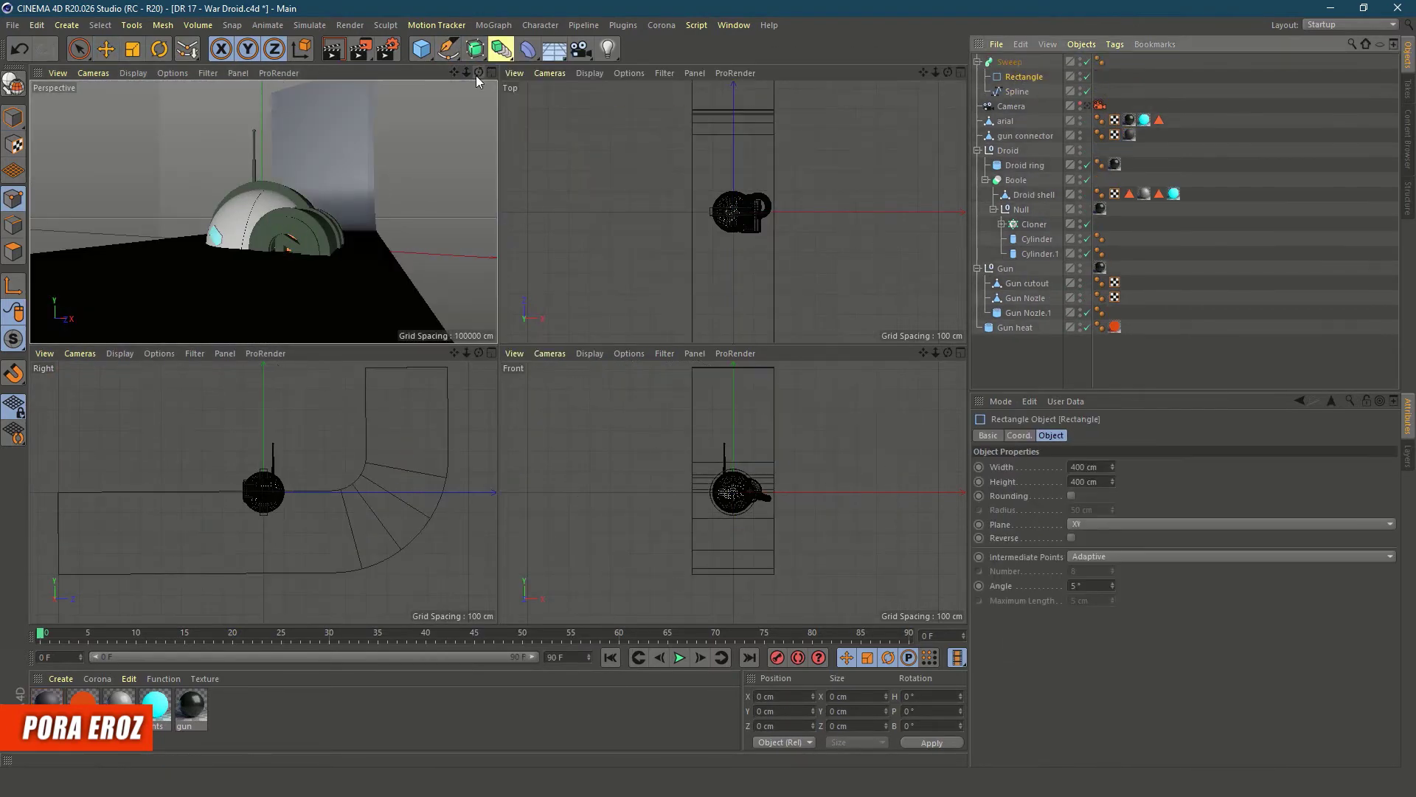
click(492, 72)
drag(948, 72, 947, 78)
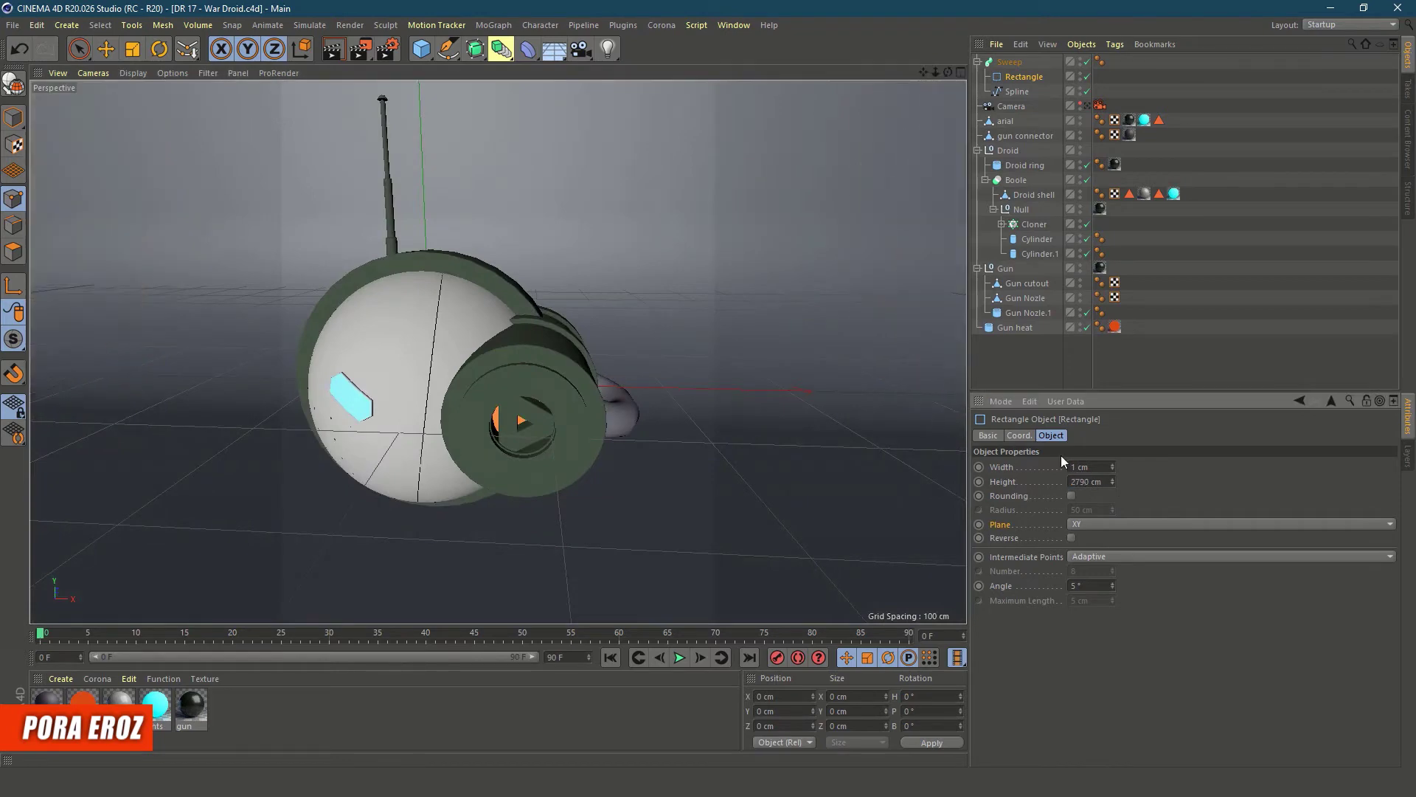
click(137, 72)
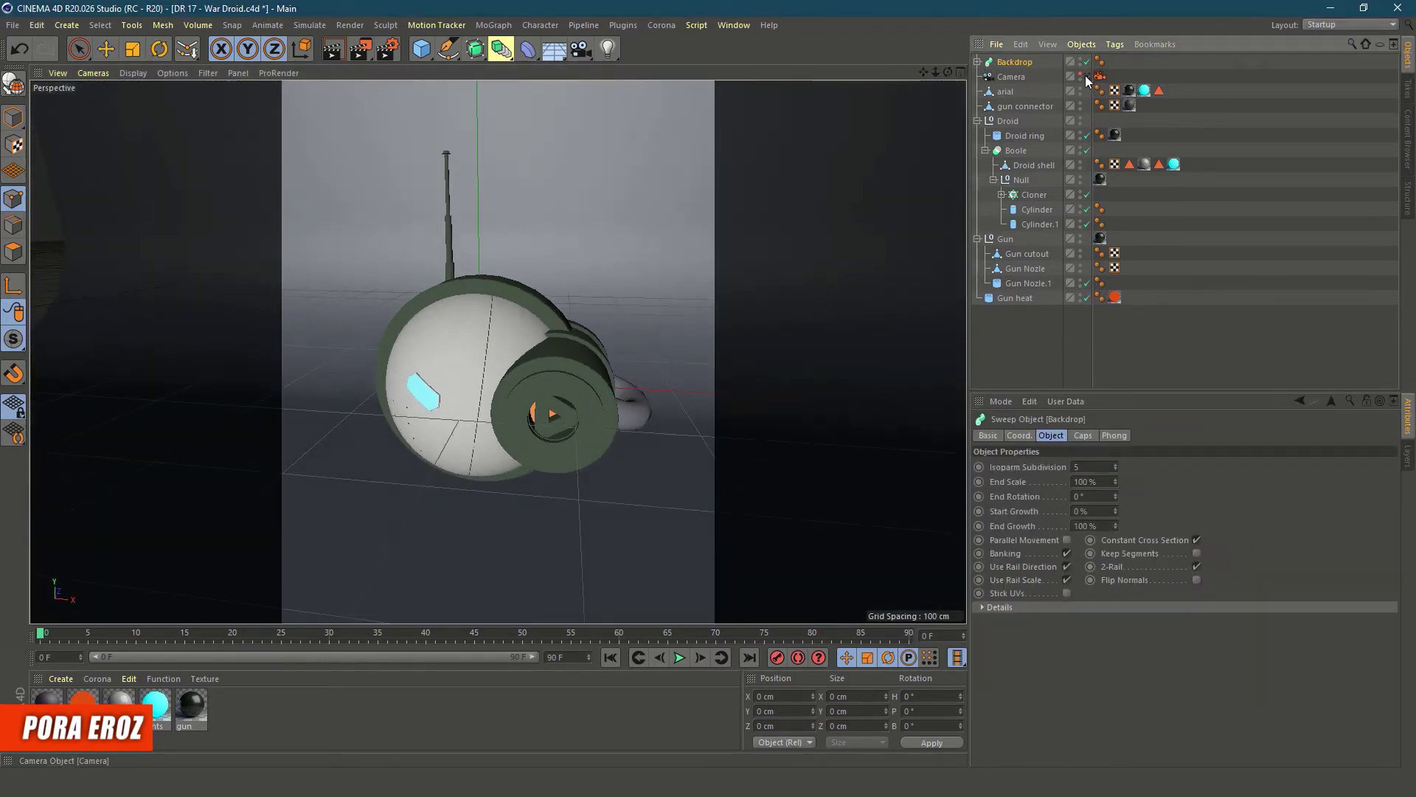
Add Corona lights, moving and rotating them to the droid's left and right
click(608, 48)
key(e)
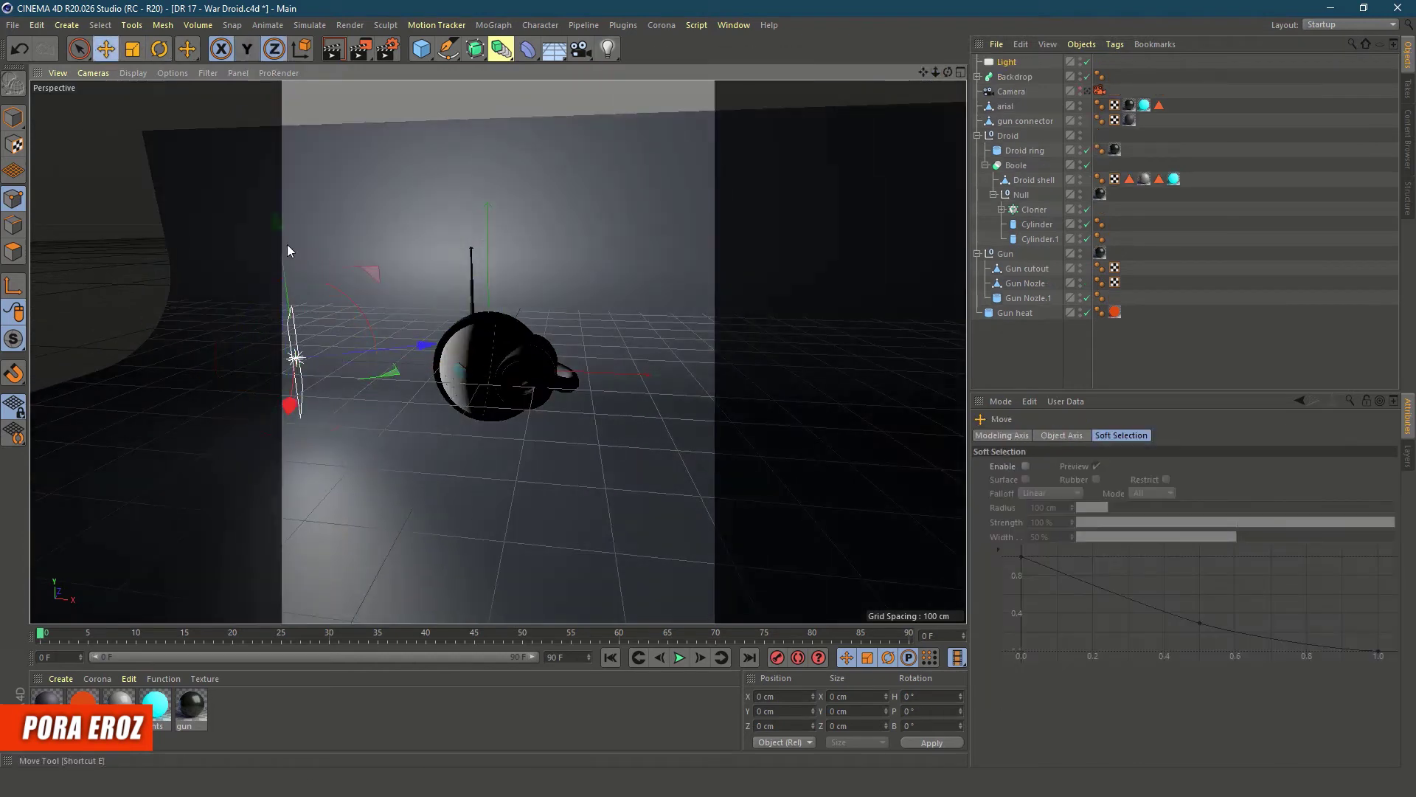
drag(397, 356, 354, 155)
key(r)
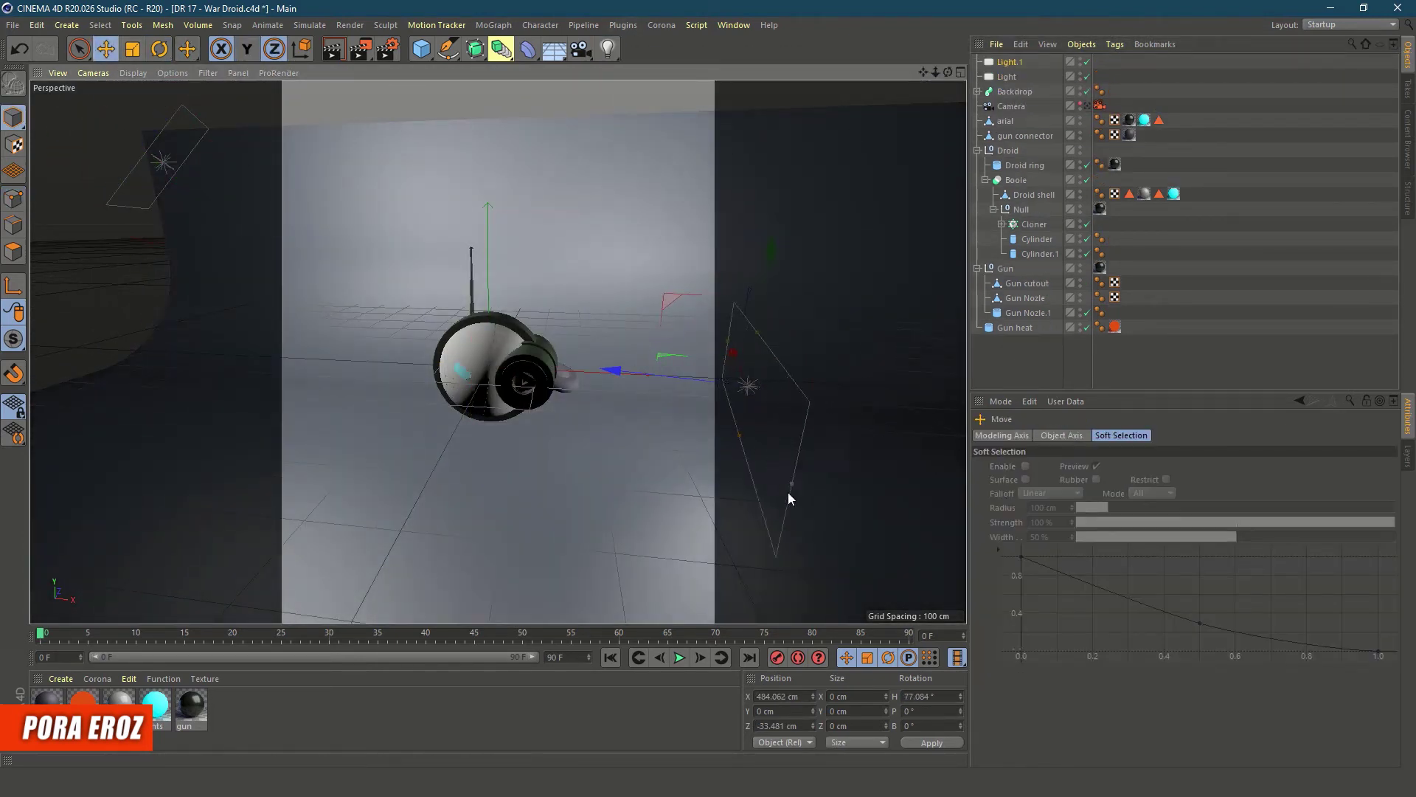
click(1007, 77)
drag(1276, 590, 1296, 591)
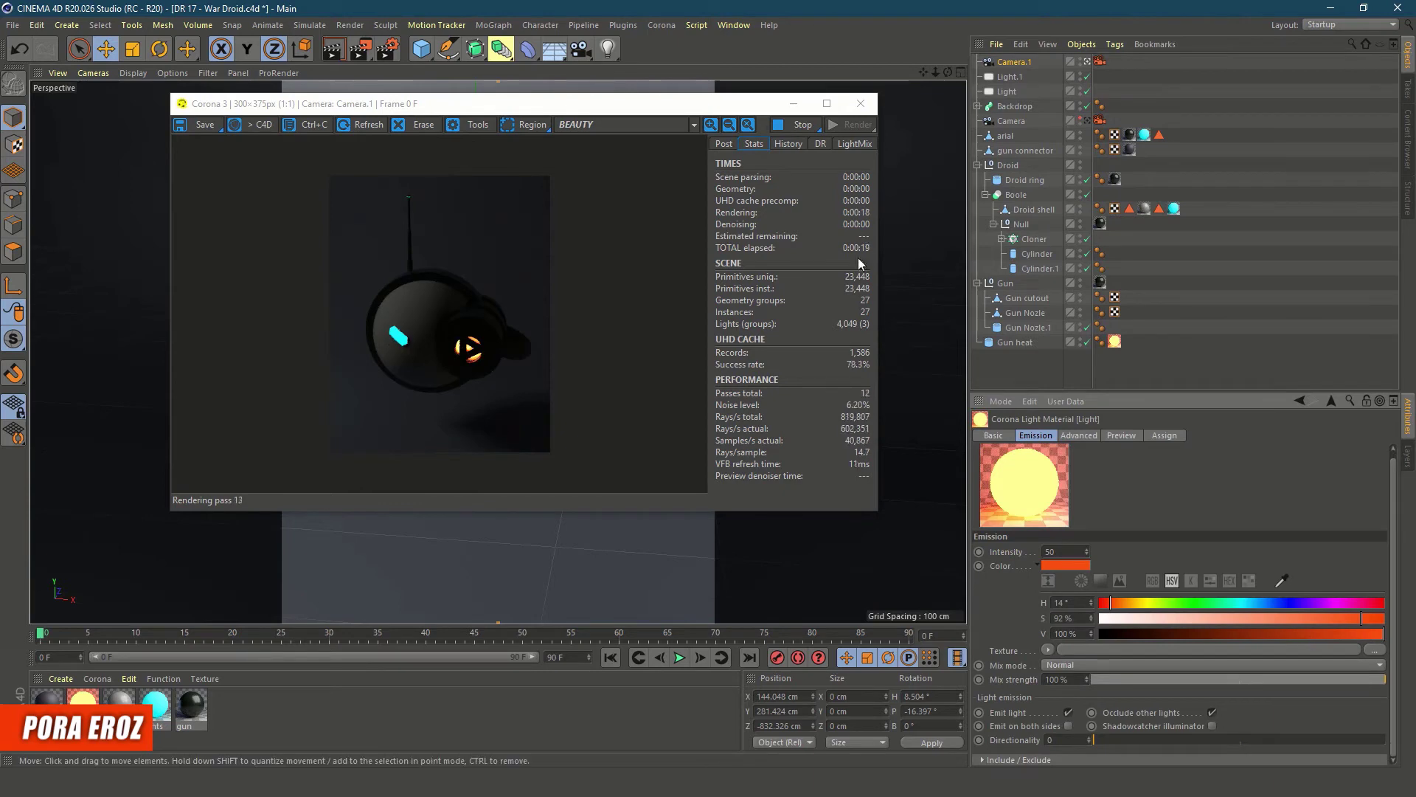
Add a sphere and raise the main light's intensity to 100%
click(793, 103)
scroll(494, 332, up, 5)
click(422, 48)
click(708, 96)
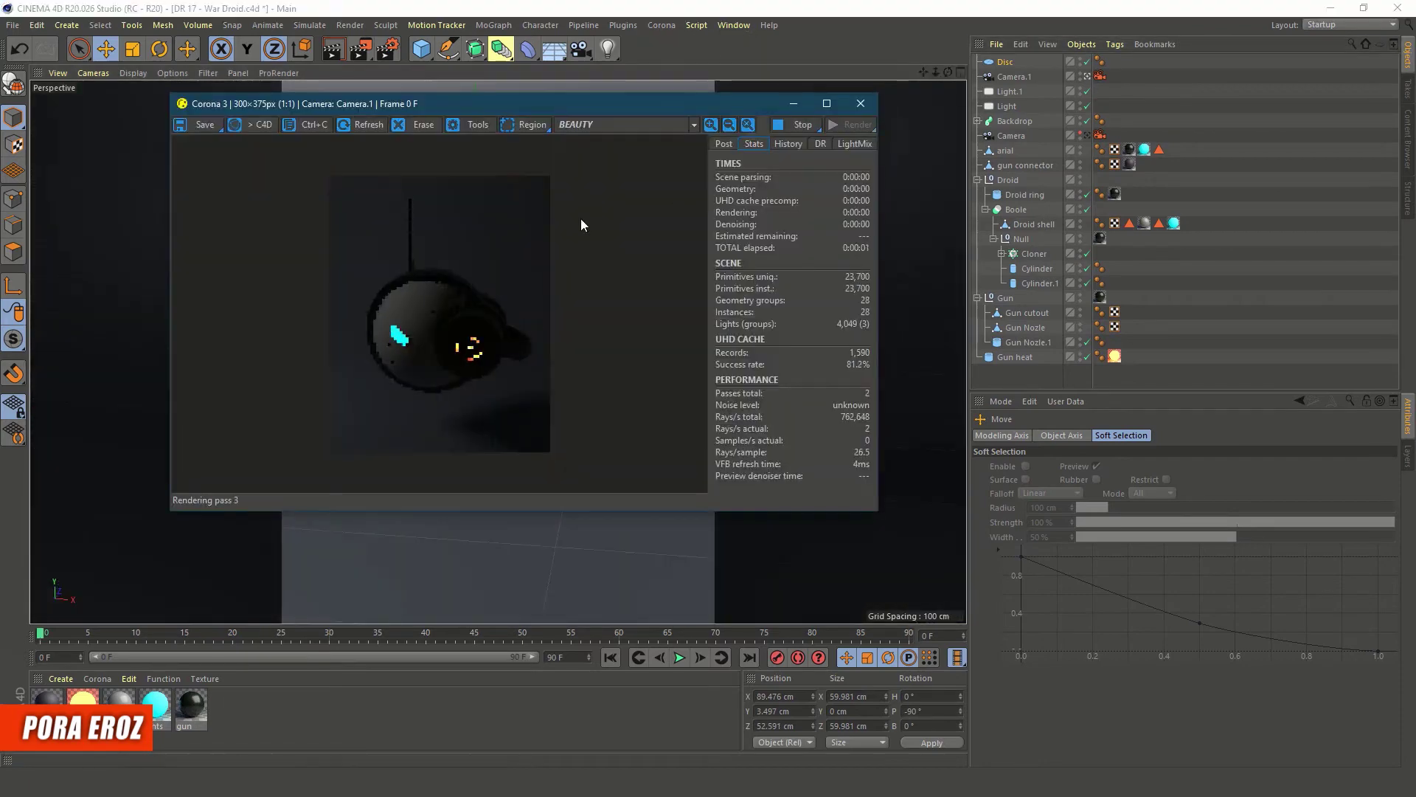
scroll(581, 218, up, 1)
click(1007, 106)
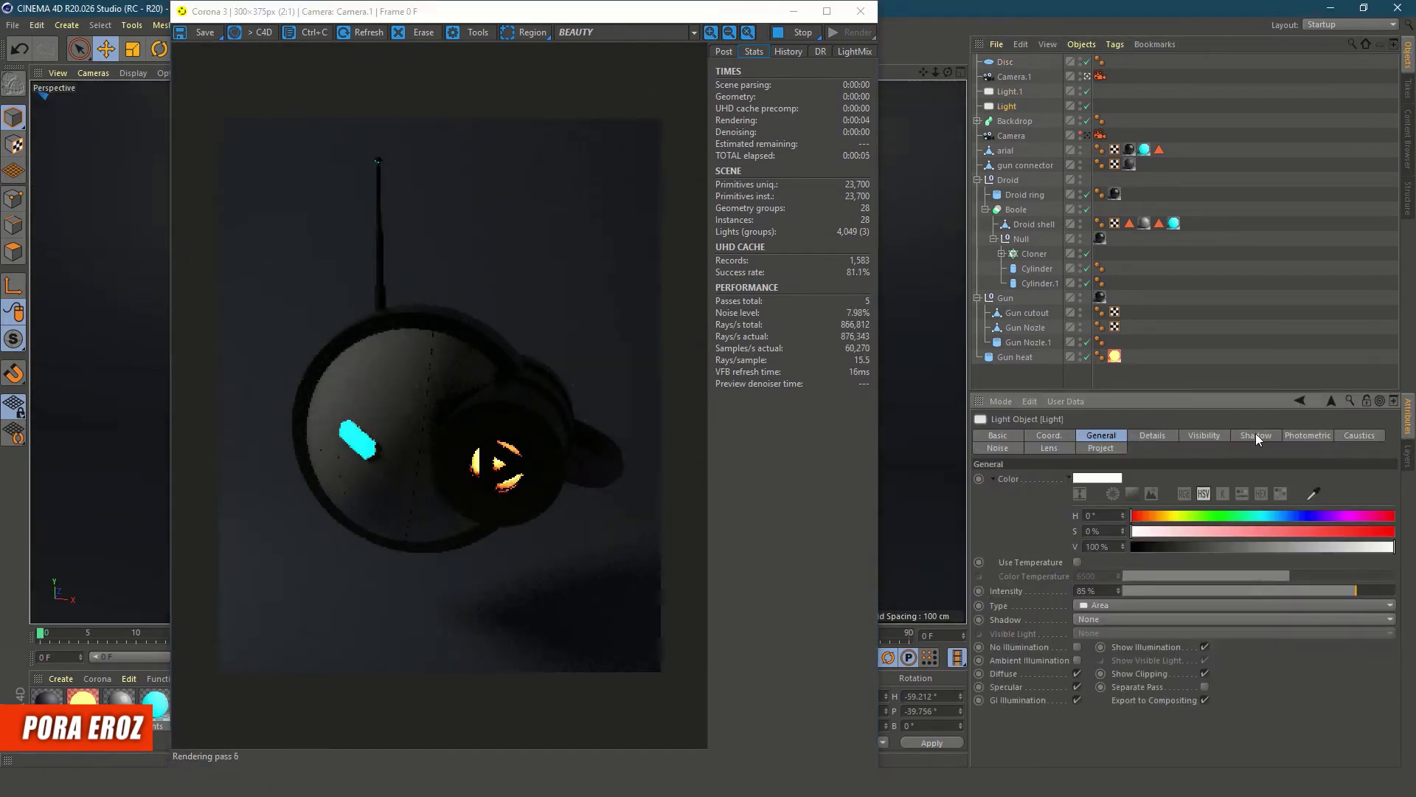
drag(46, 701, 1091, 109)
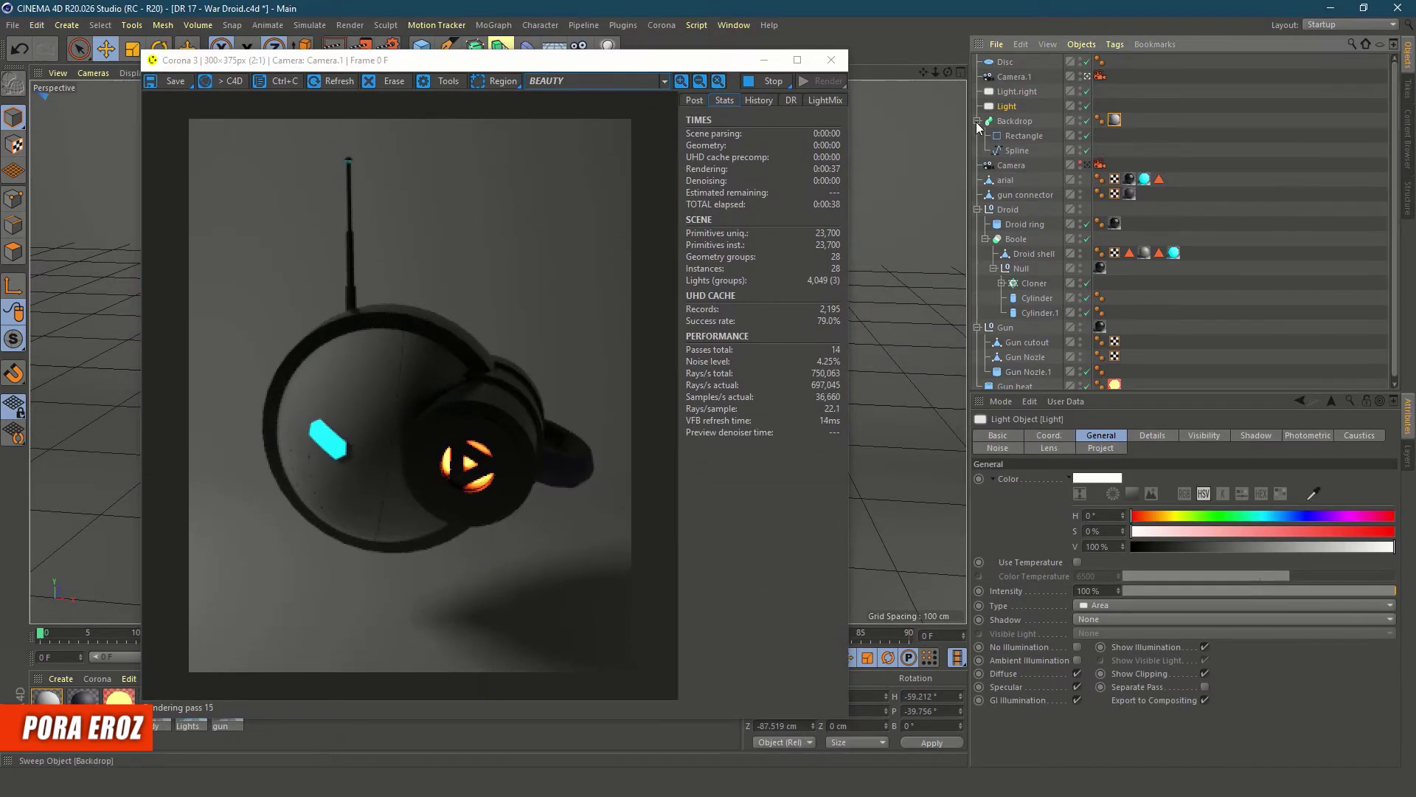
Group the droid parts into a null named 'War droid'
key(alt+g)
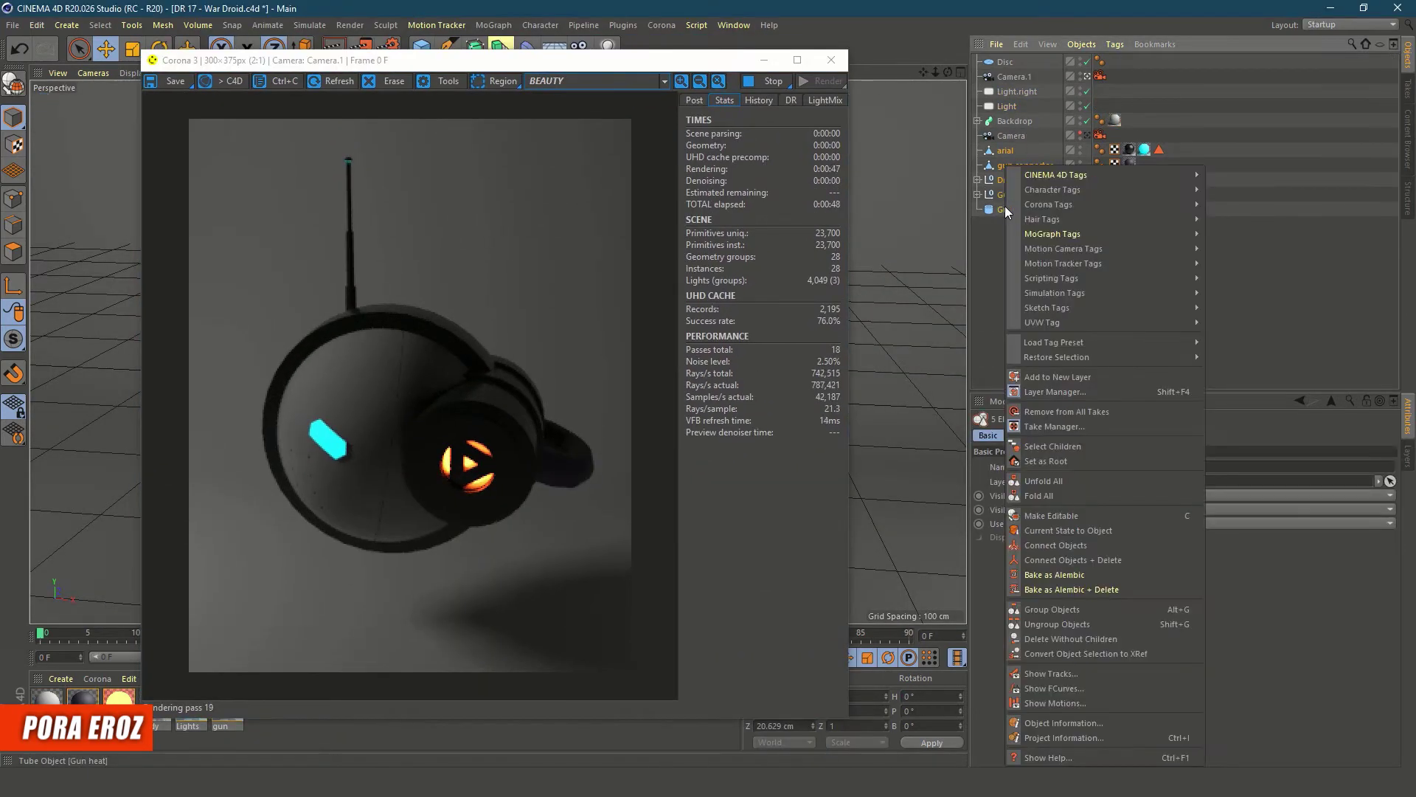
double_click(1008, 149)
text(War droid)
key(Return)
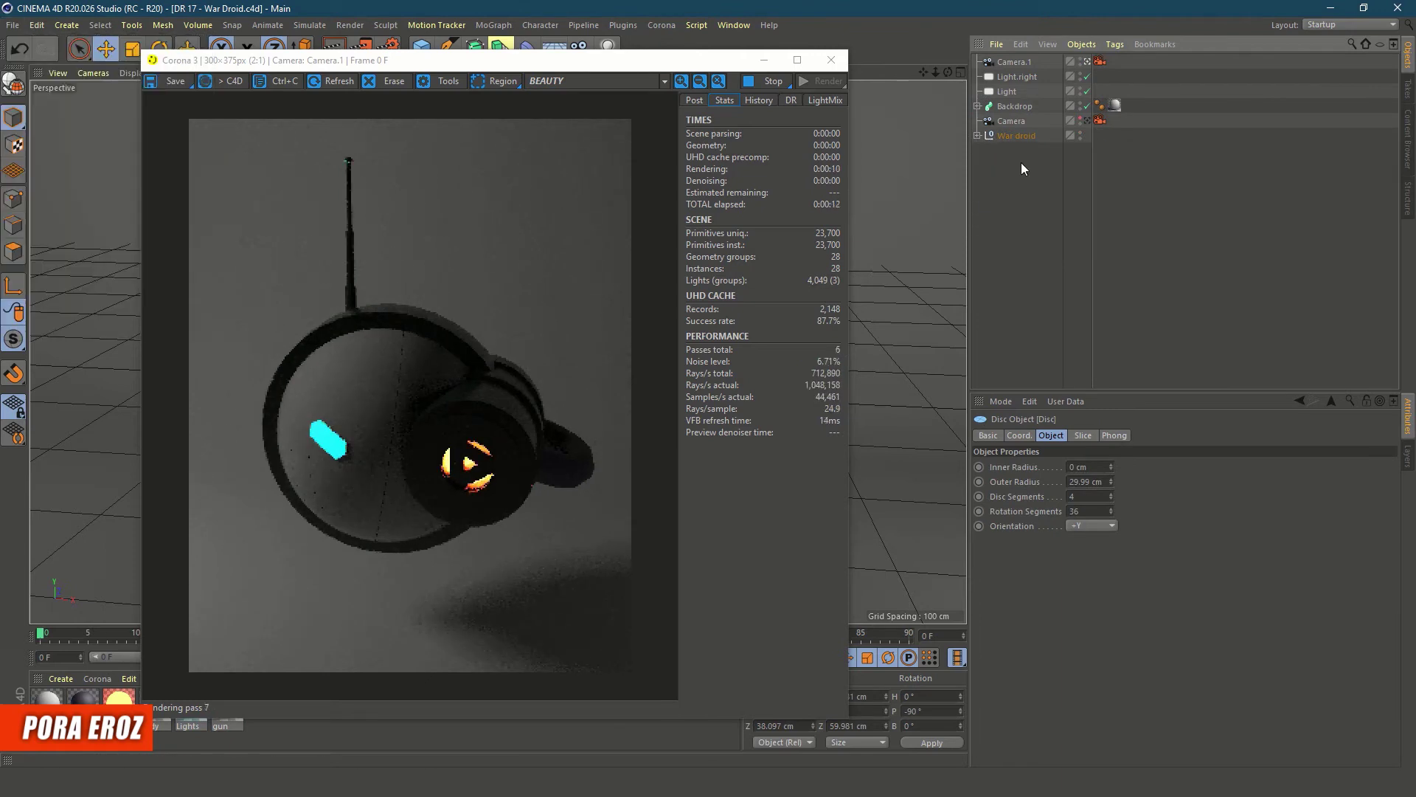
Darken the backdrop material's colour and bring up the render camera settings
click(1012, 77)
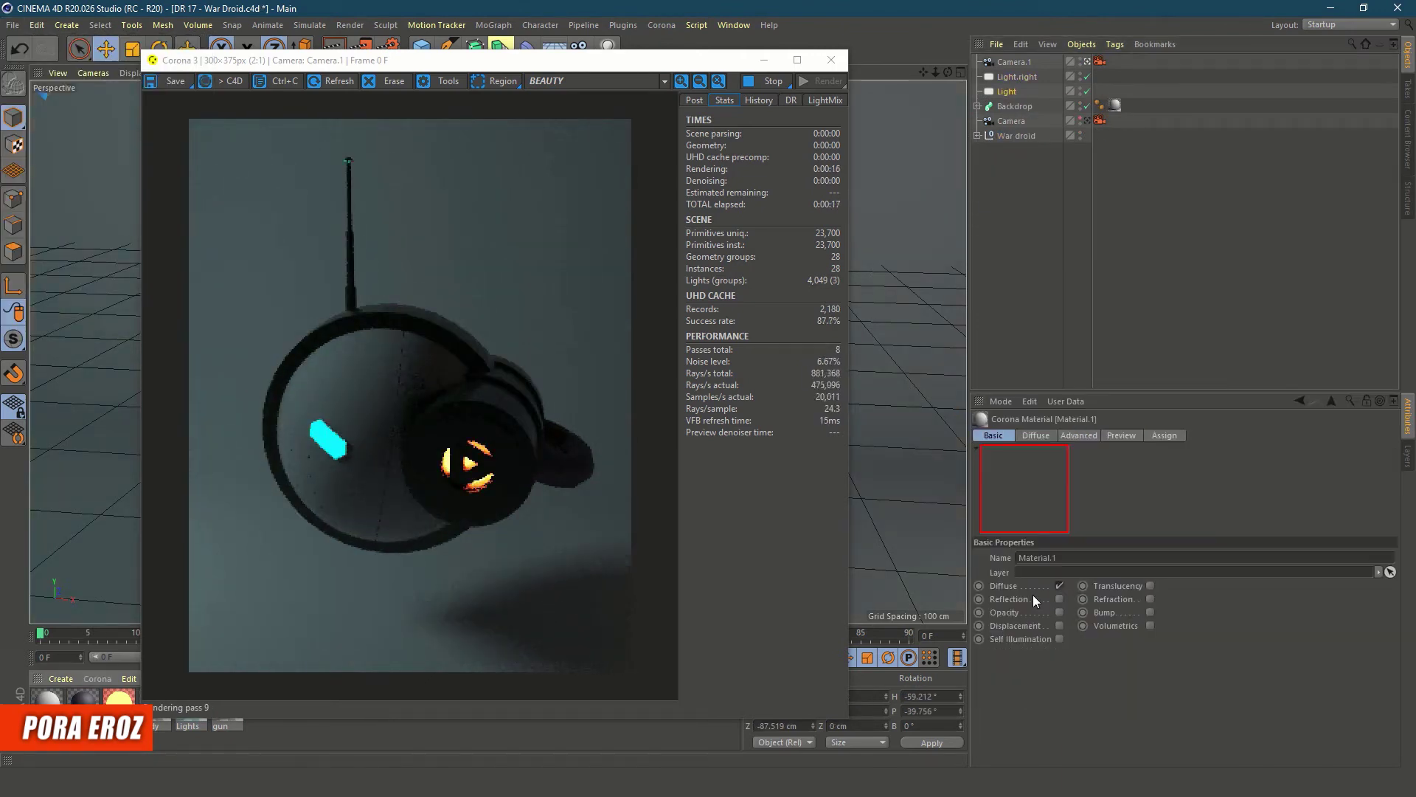
click(909, 412)
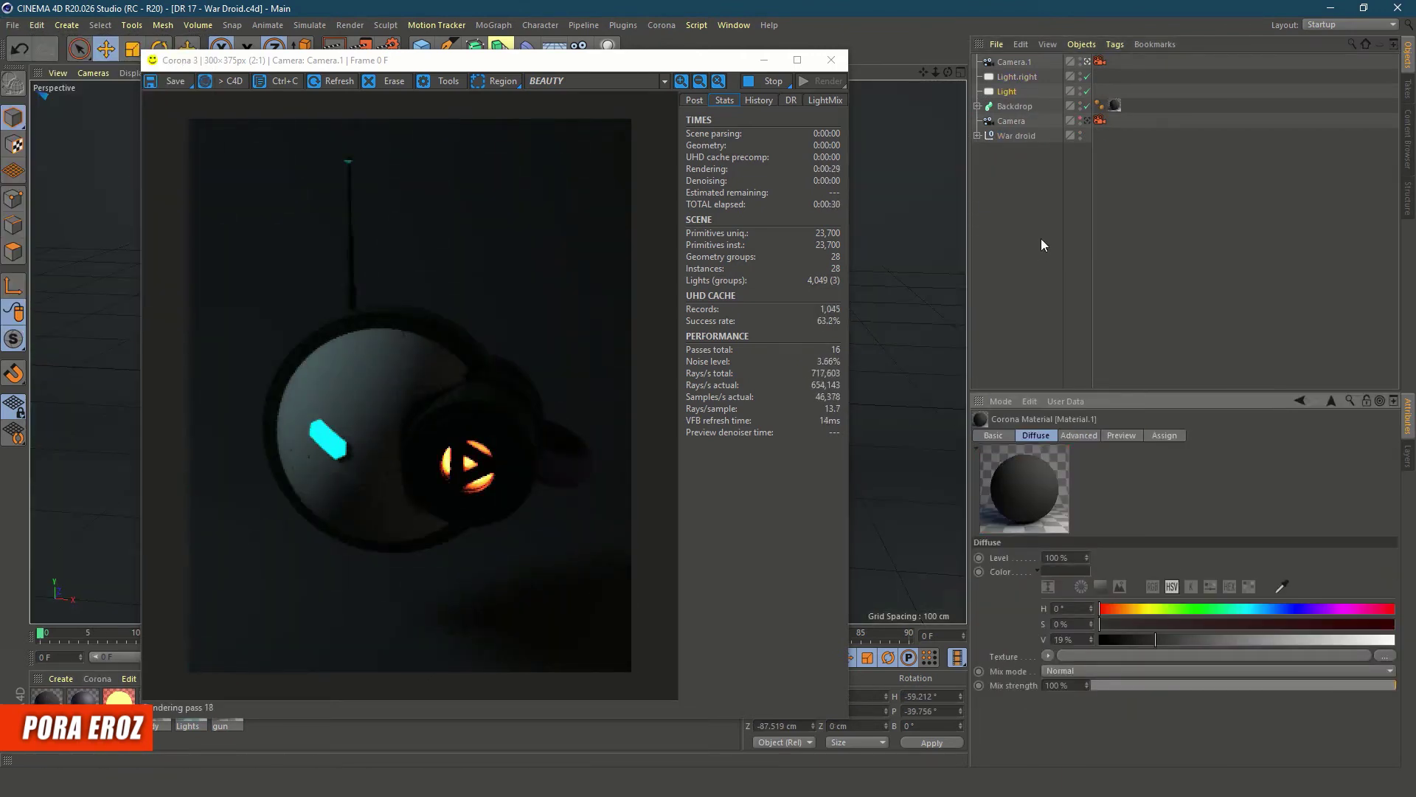
click(1125, 606)
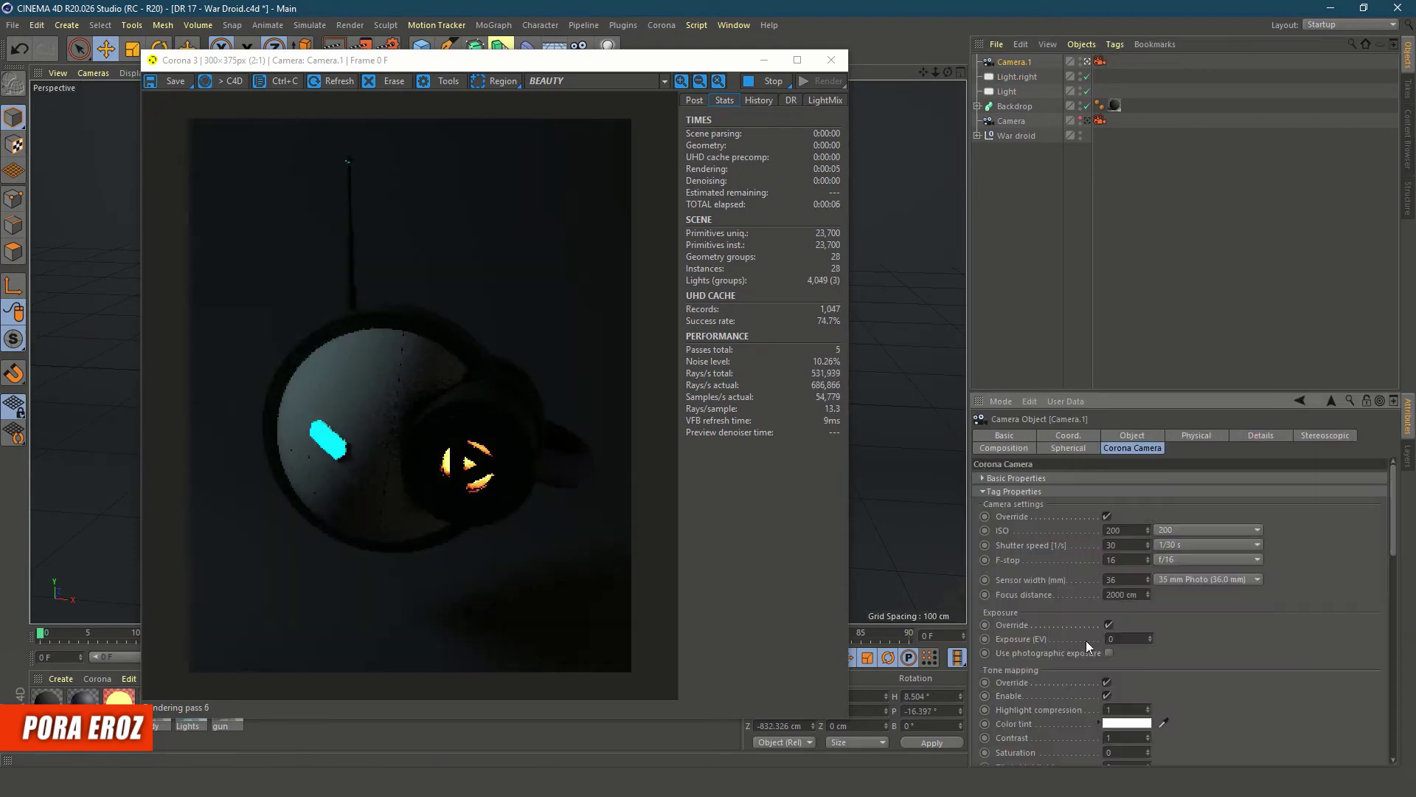
click(1110, 652)
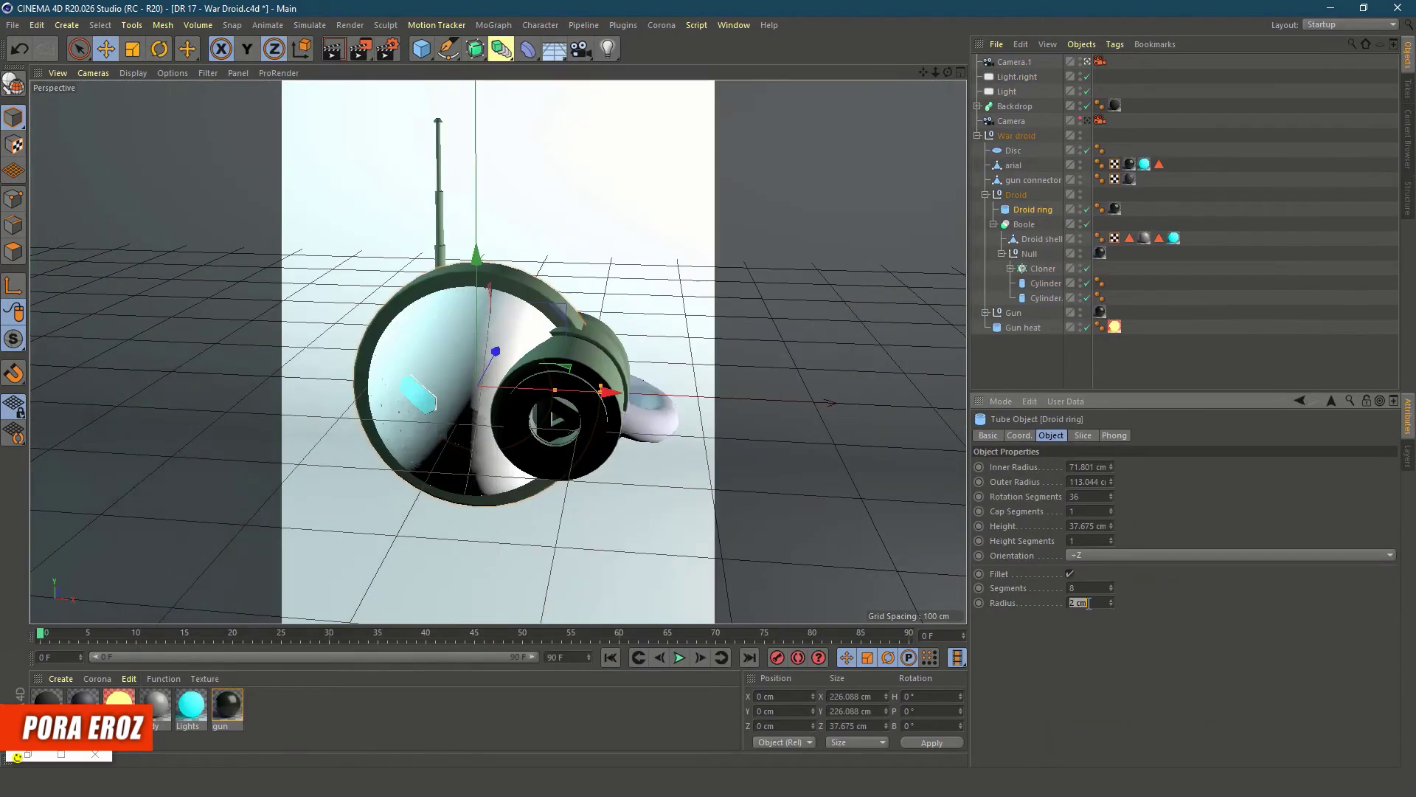
Bring back the Corona render and review the gun material's reflection and diffuse settings
click(45, 758)
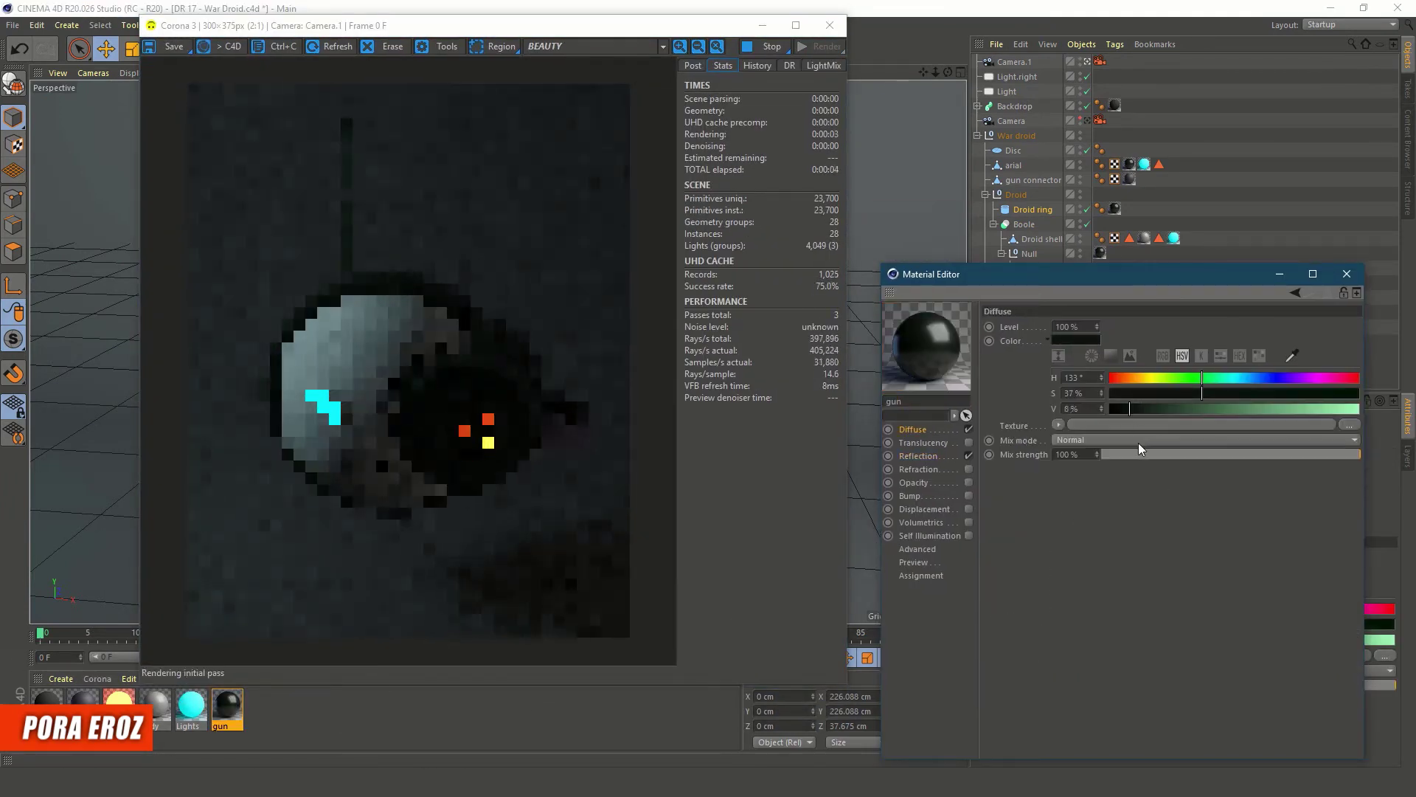
click(917, 456)
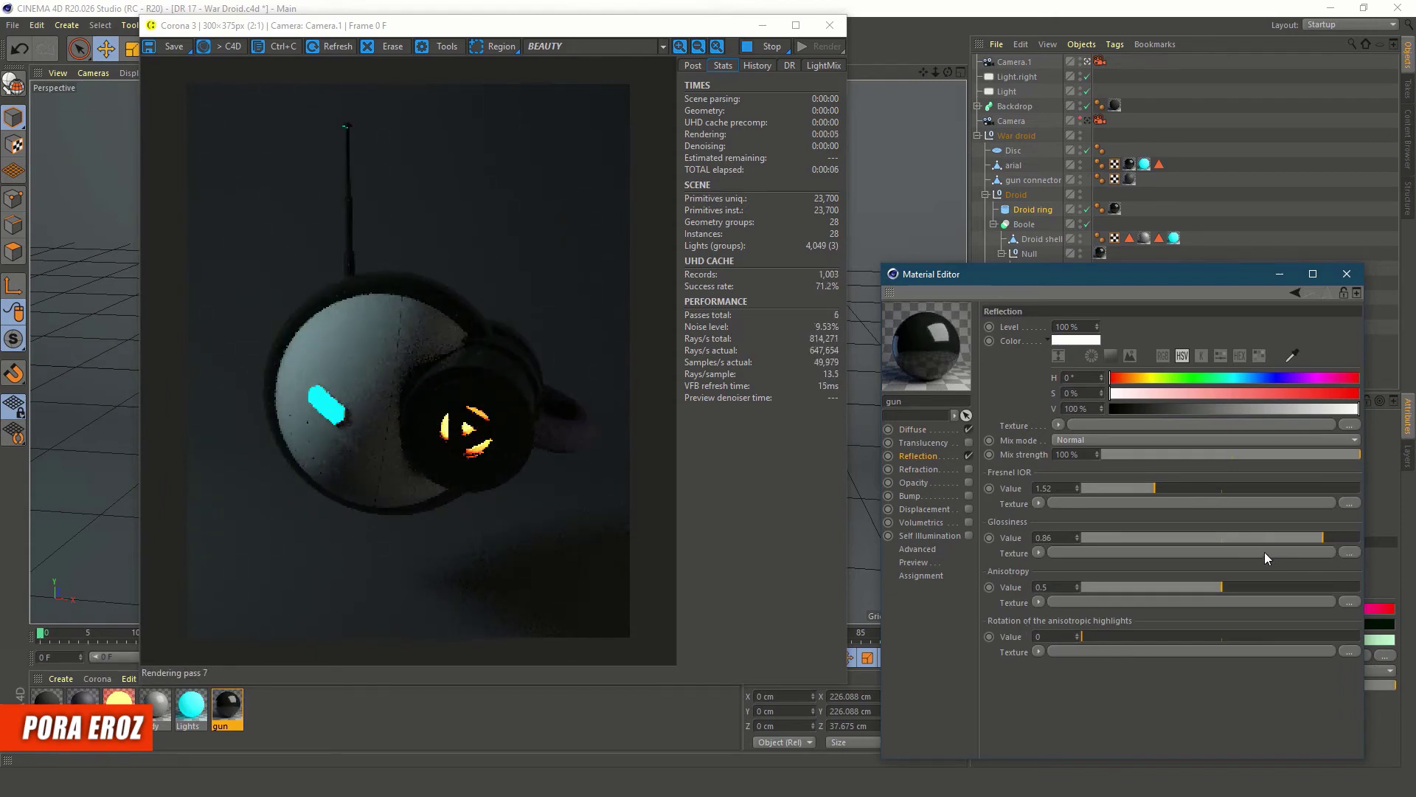
click(913, 430)
click(1346, 274)
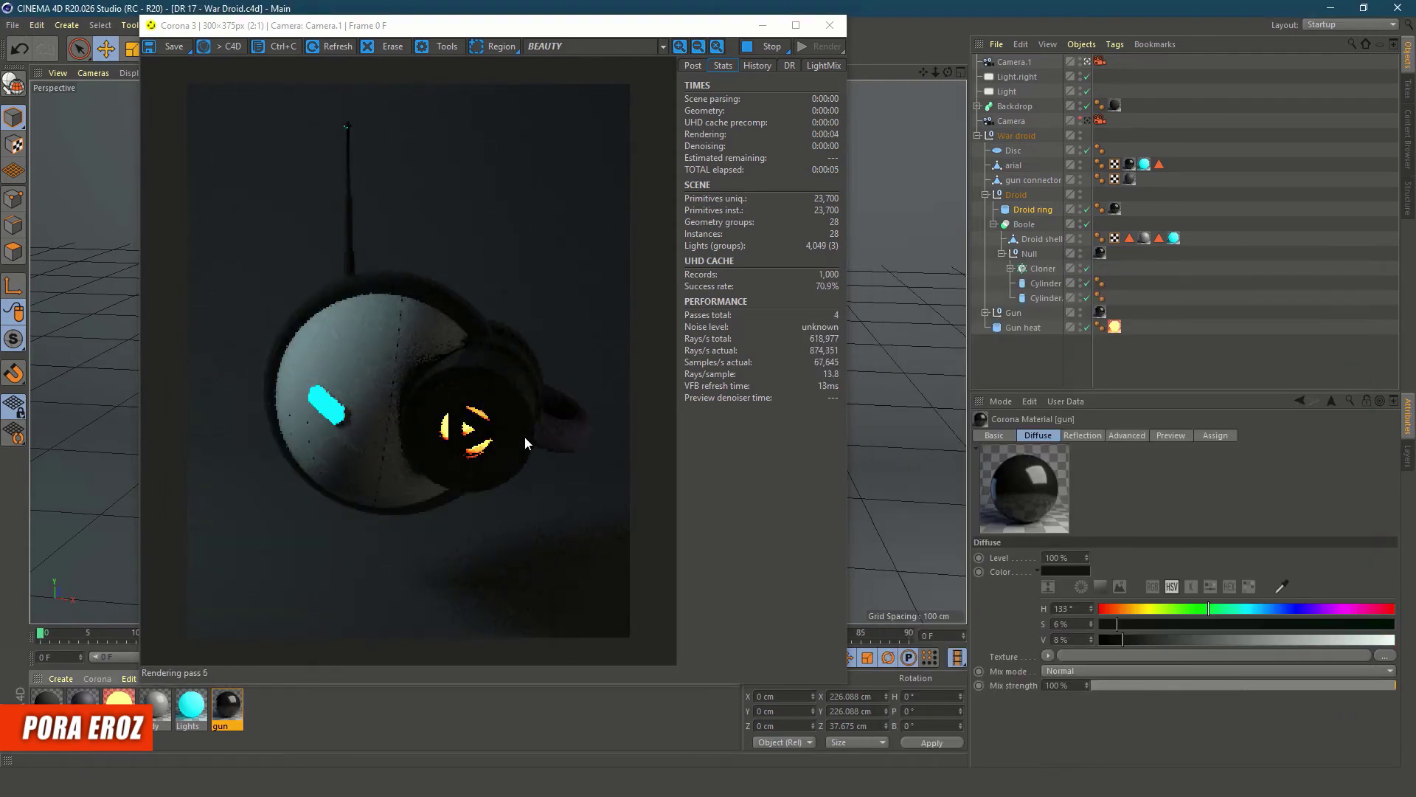
Enable Reflection on the Lights material and fade its Self Illumination to pale cyan
double_click(191, 704)
click(793, 450)
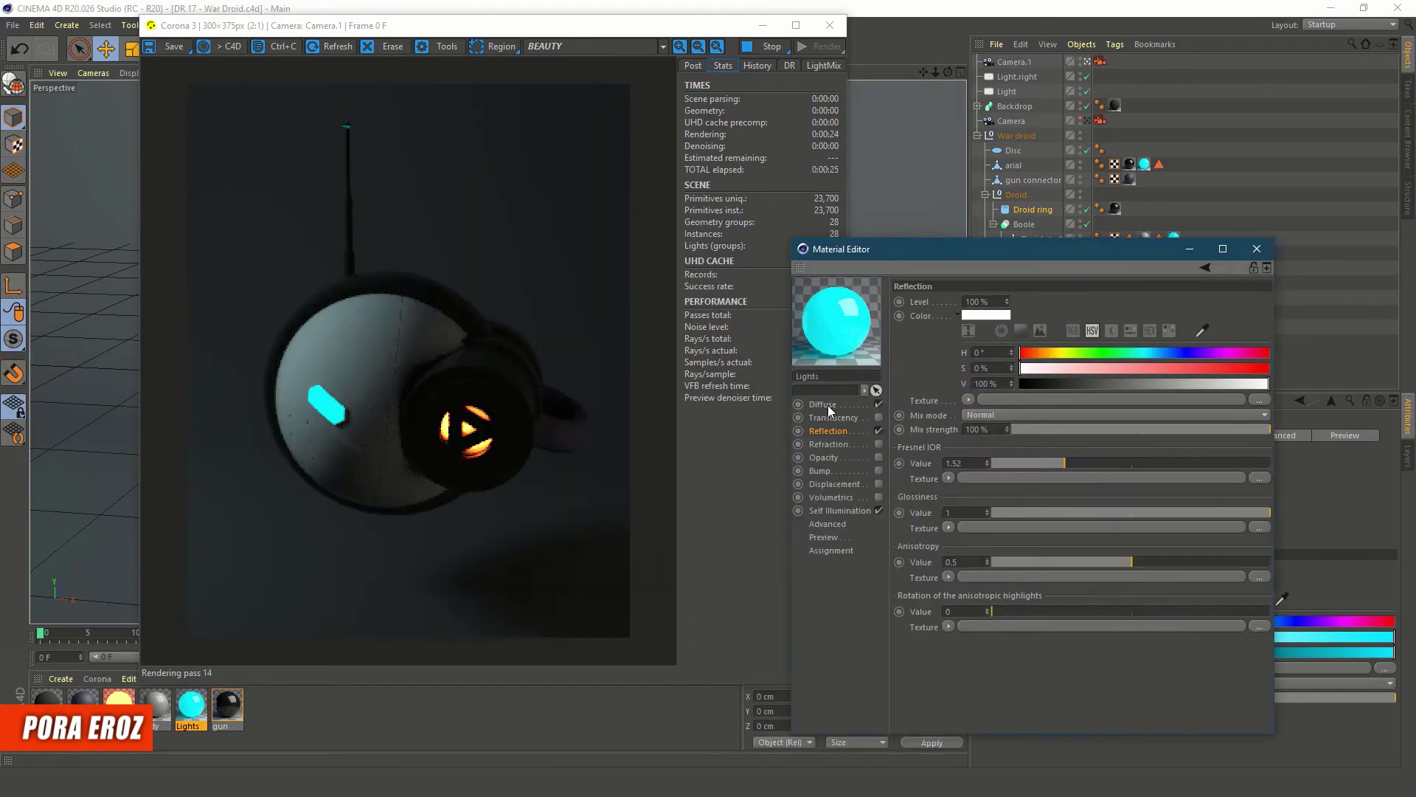
click(840, 511)
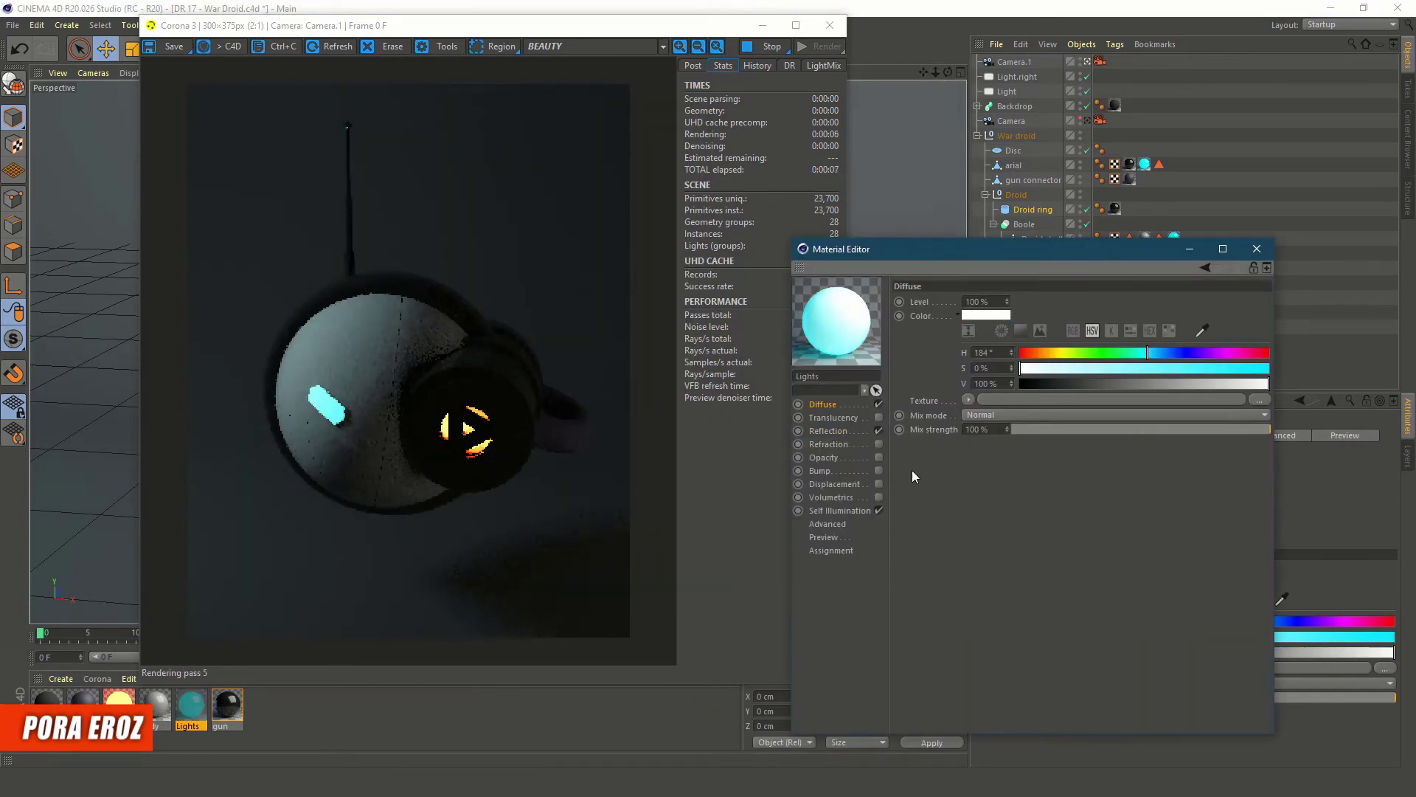
mouse_move(1081, 370)
mouse_down()
mouse_move(1268, 368)
mouse_move(1016, 367)
mouse_up()
click(823, 404)
click(869, 511)
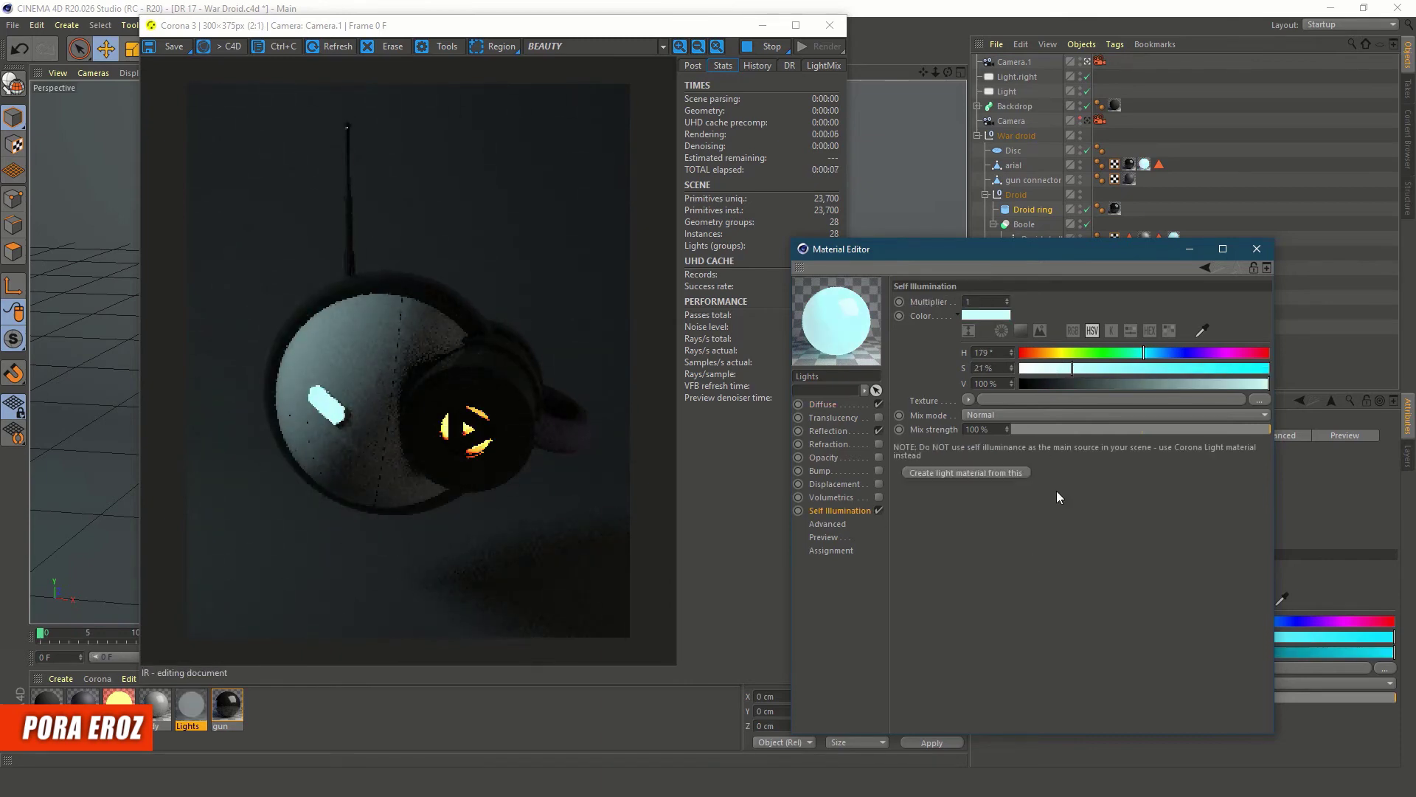
Set the gun material's Diffuse colour to near-black blue-grey: H 210, S 8%, V 10%
click(227, 704)
click(1046, 497)
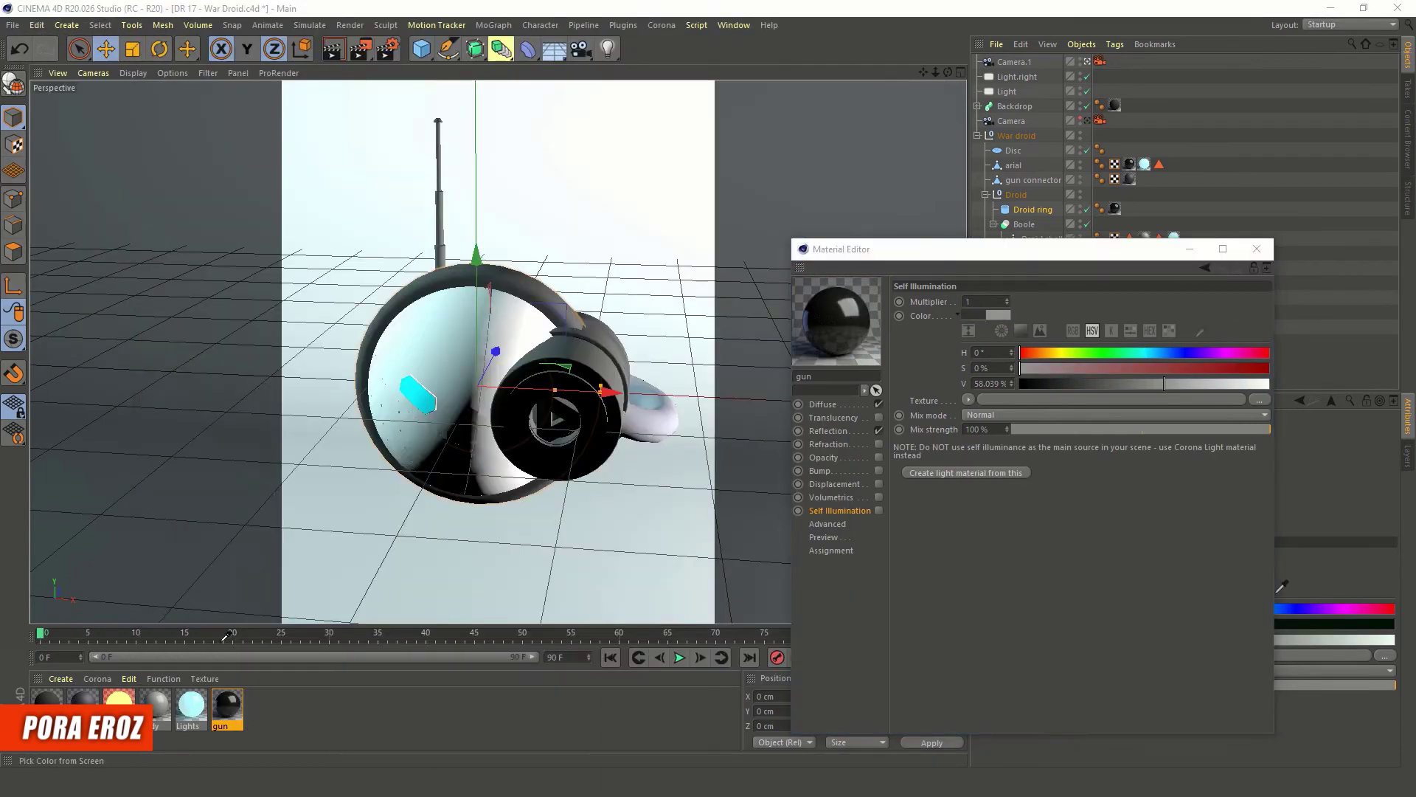
click(822, 404)
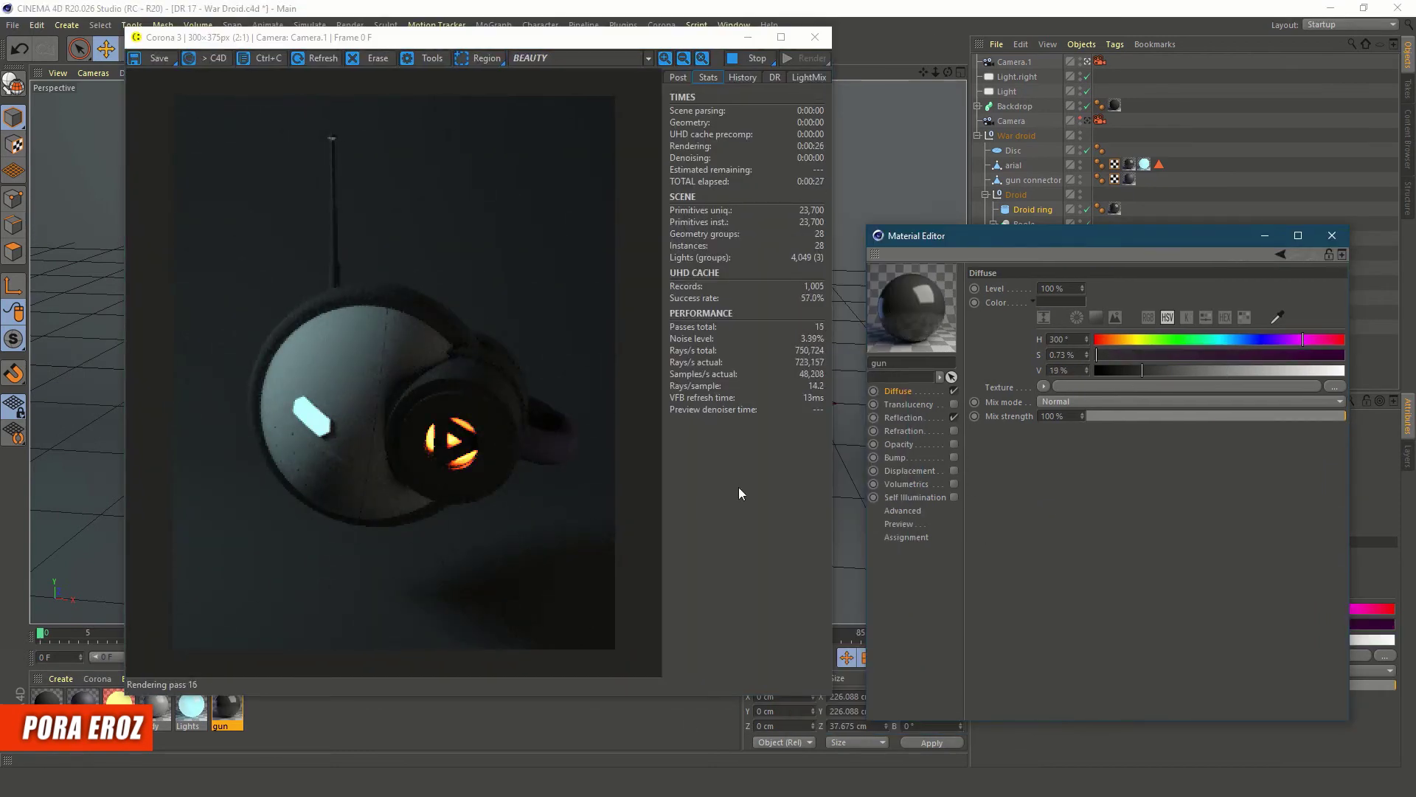
drag(1142, 371, 1117, 370)
click(1096, 345)
click(1148, 370)
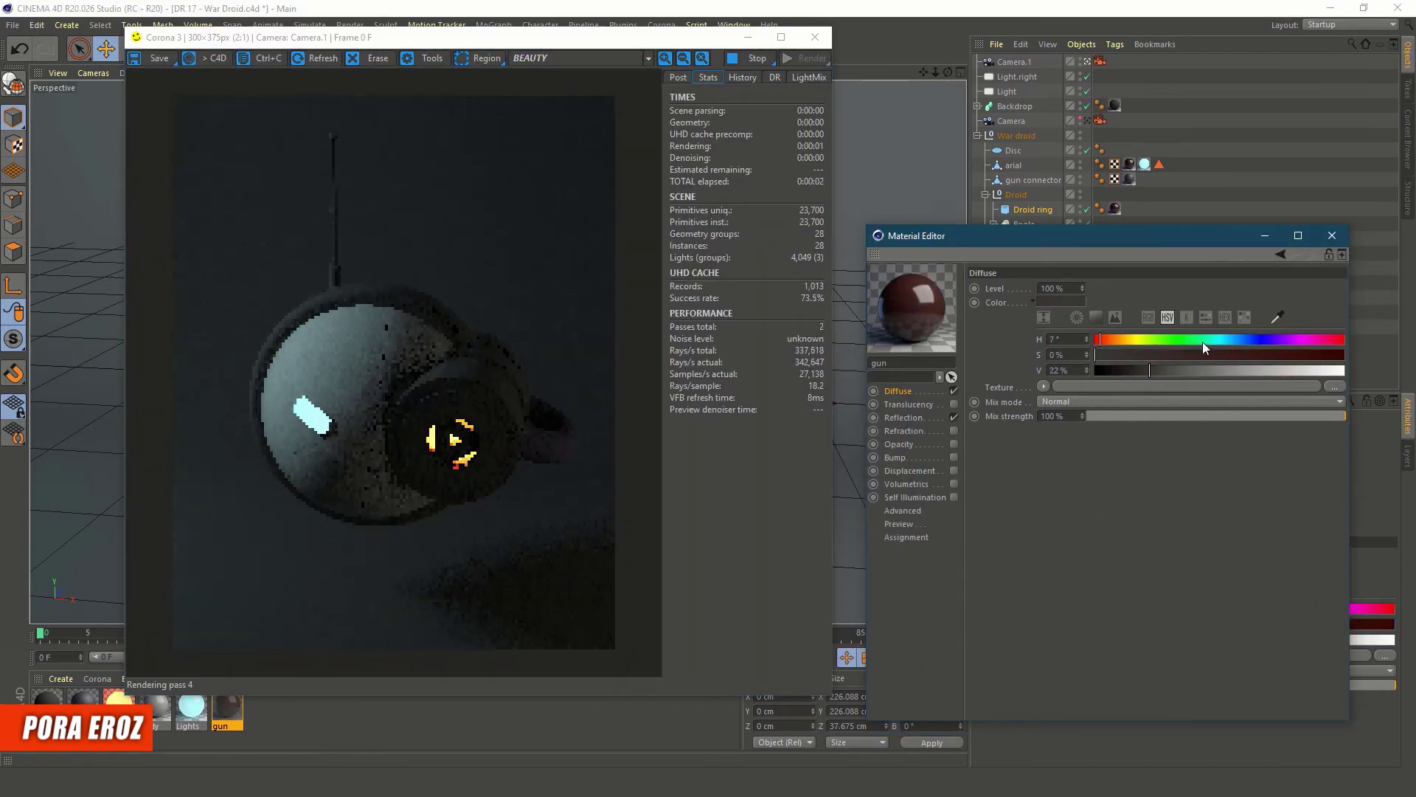
click(1173, 371)
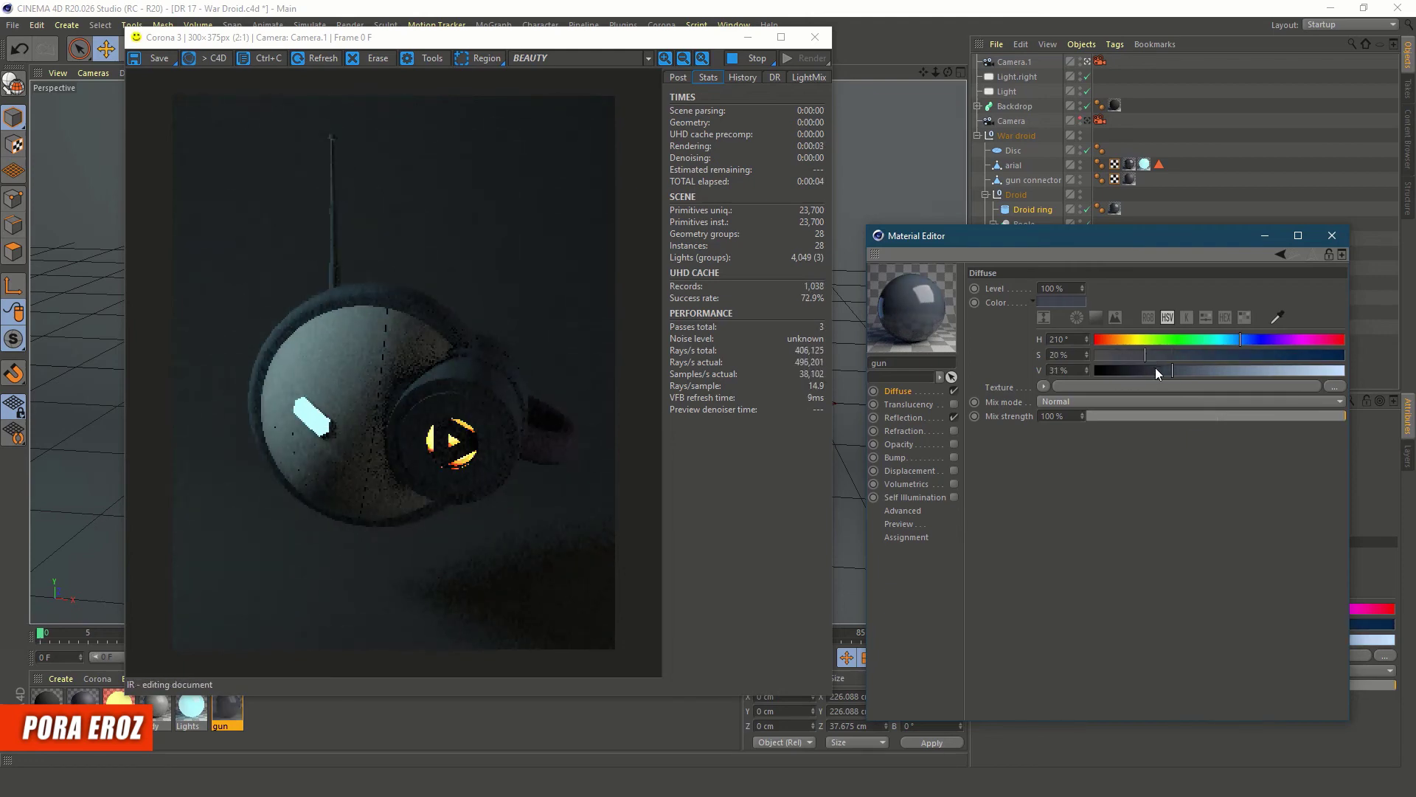
drag(1155, 367, 1100, 462)
click(1119, 370)
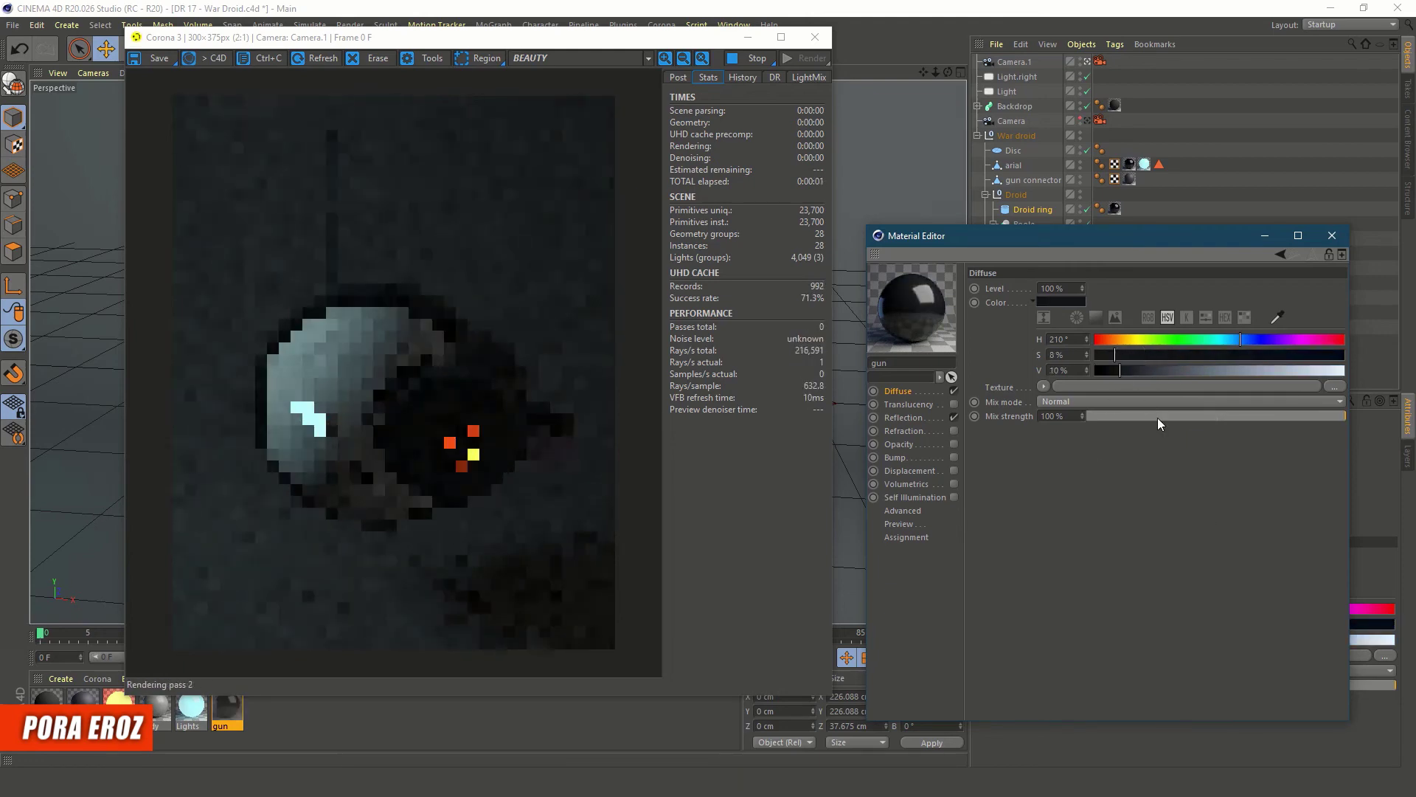
click(954, 404)
click(1332, 235)
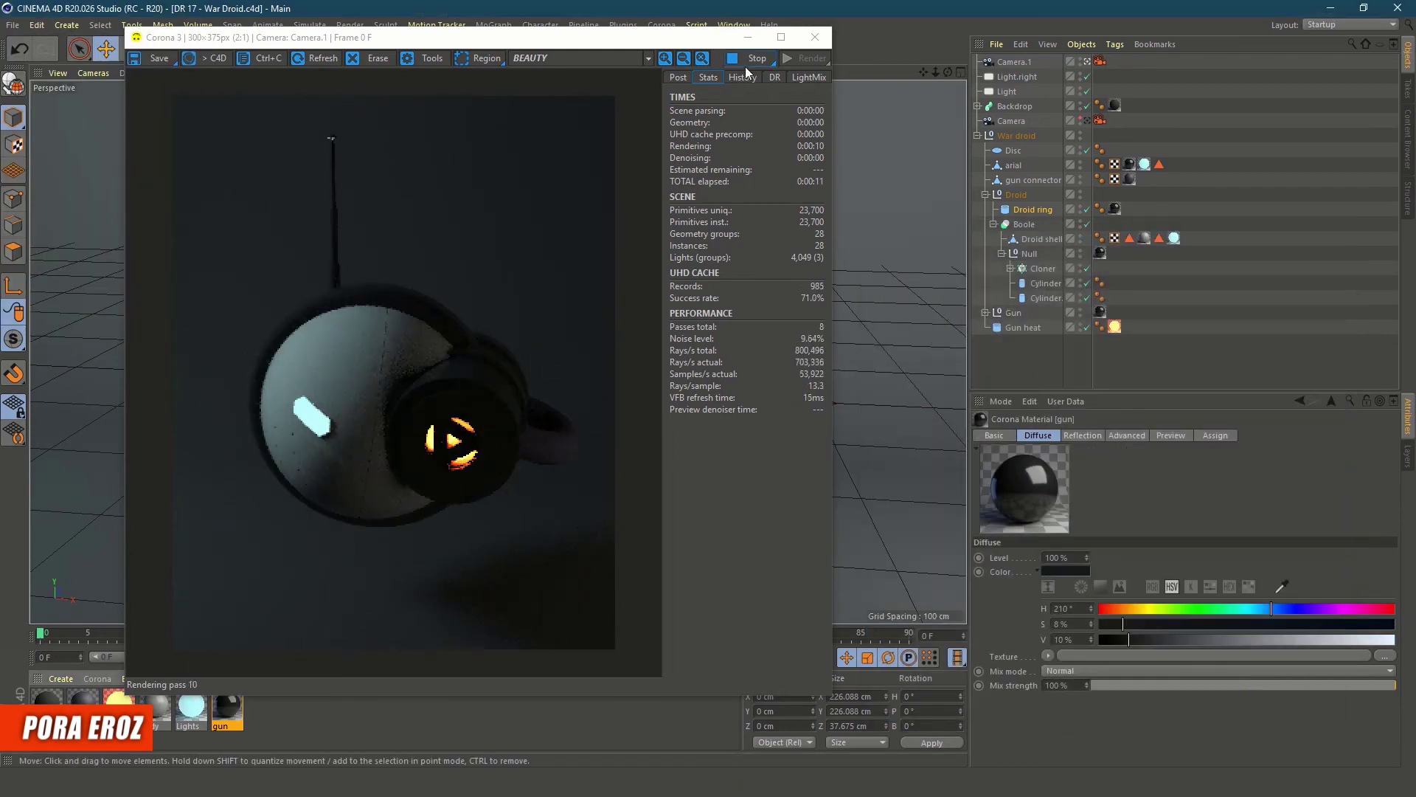
drag(462, 44, 1149, 100)
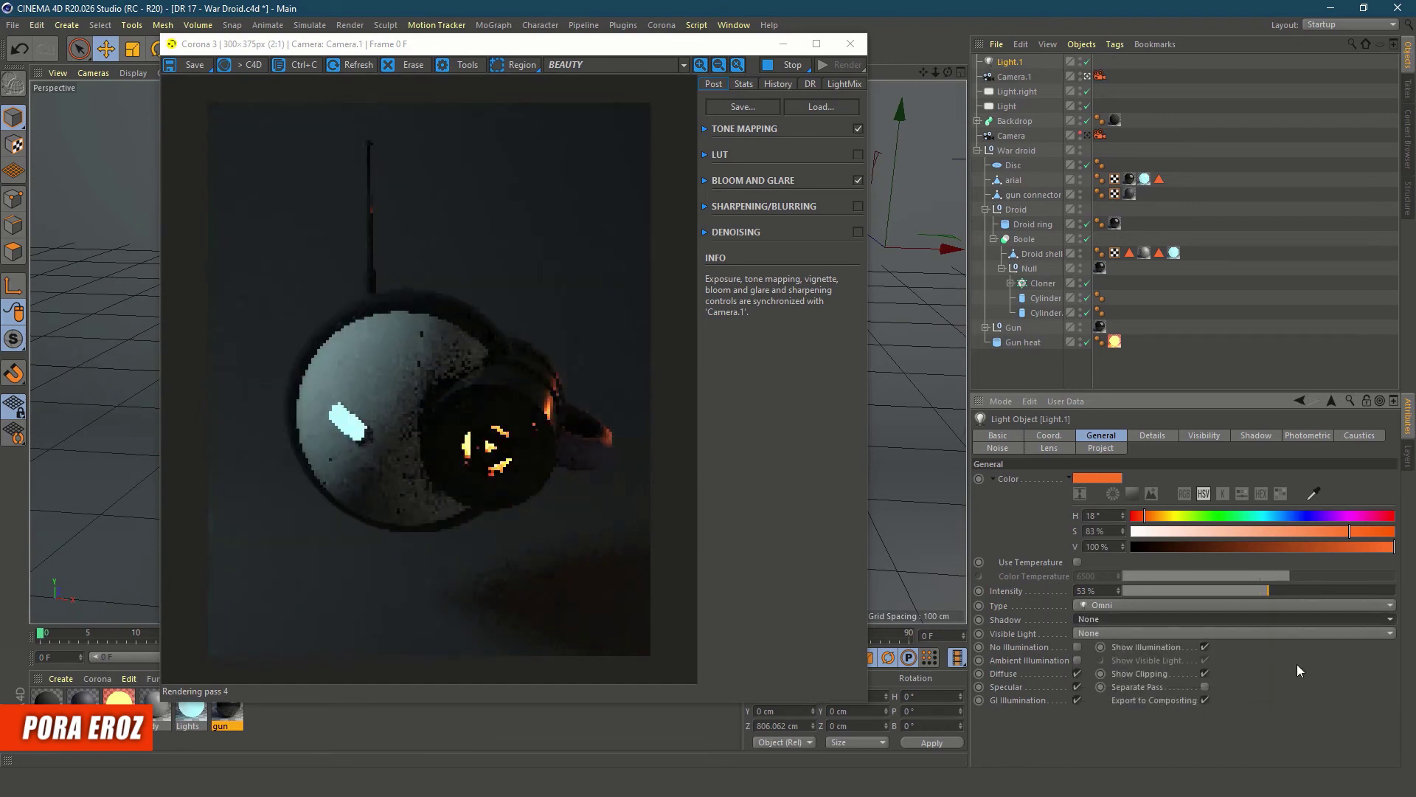
Adjust the Lights material, darken the backdrop Diffuse to V 8%, and enable the render LUT
click(19, 49)
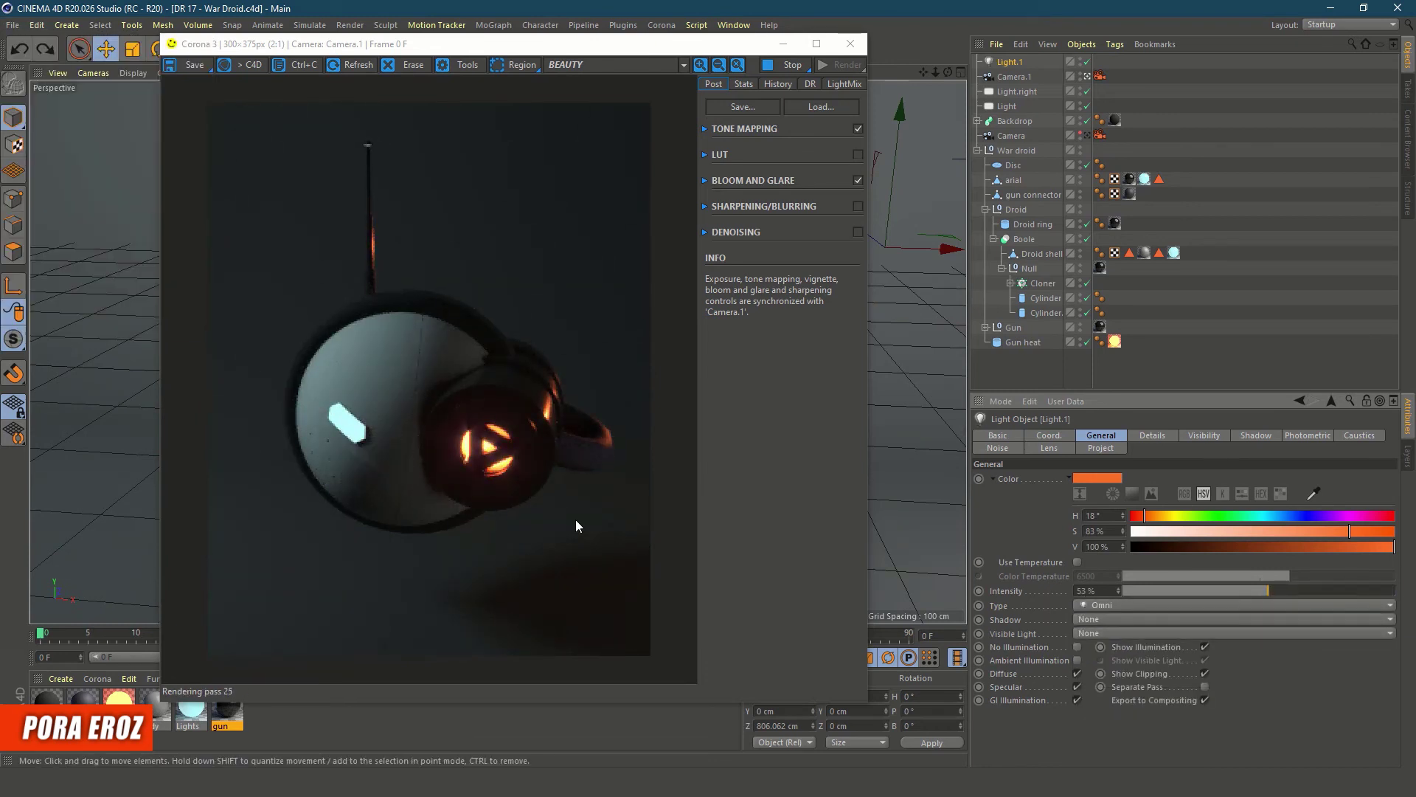
double_click(191, 710)
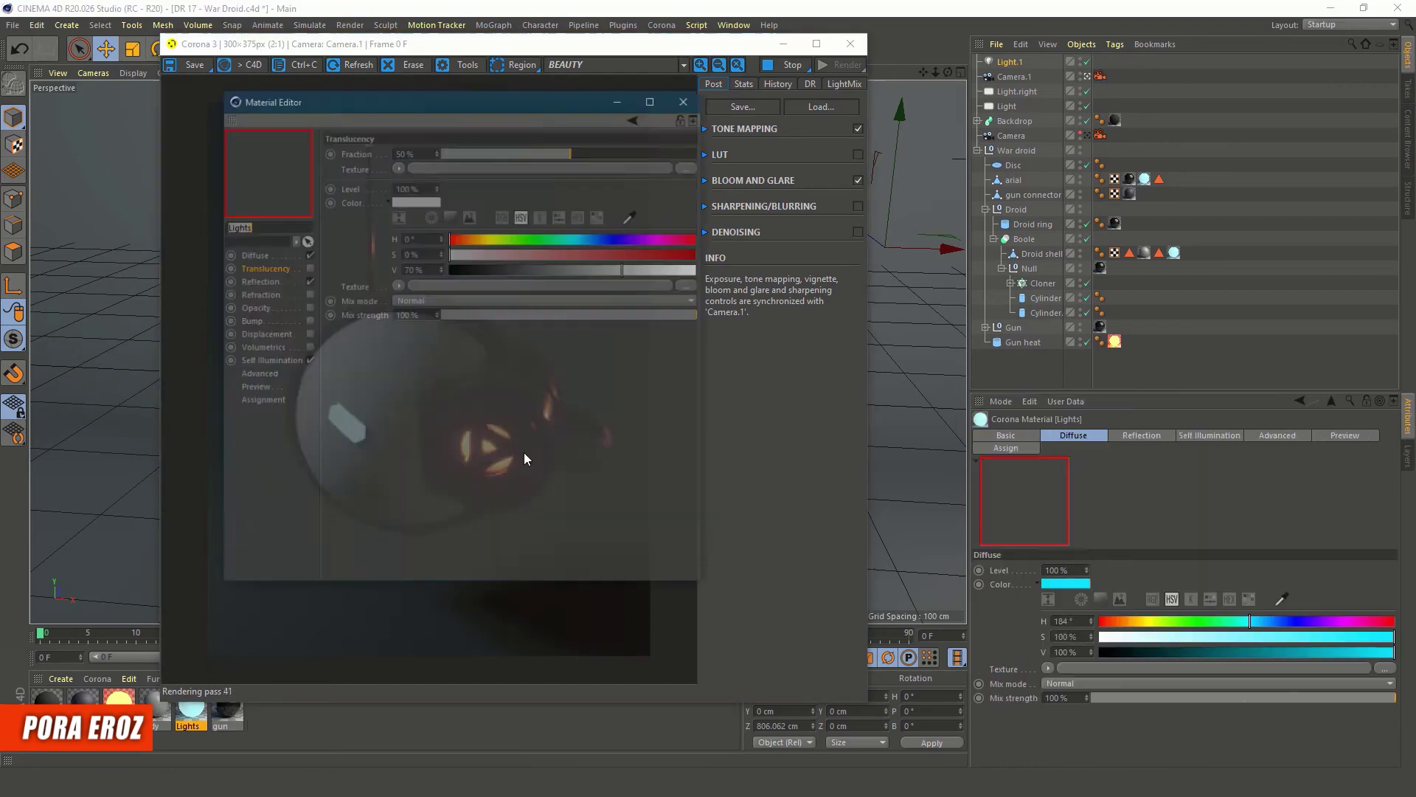
drag(310, 96, 821, 162)
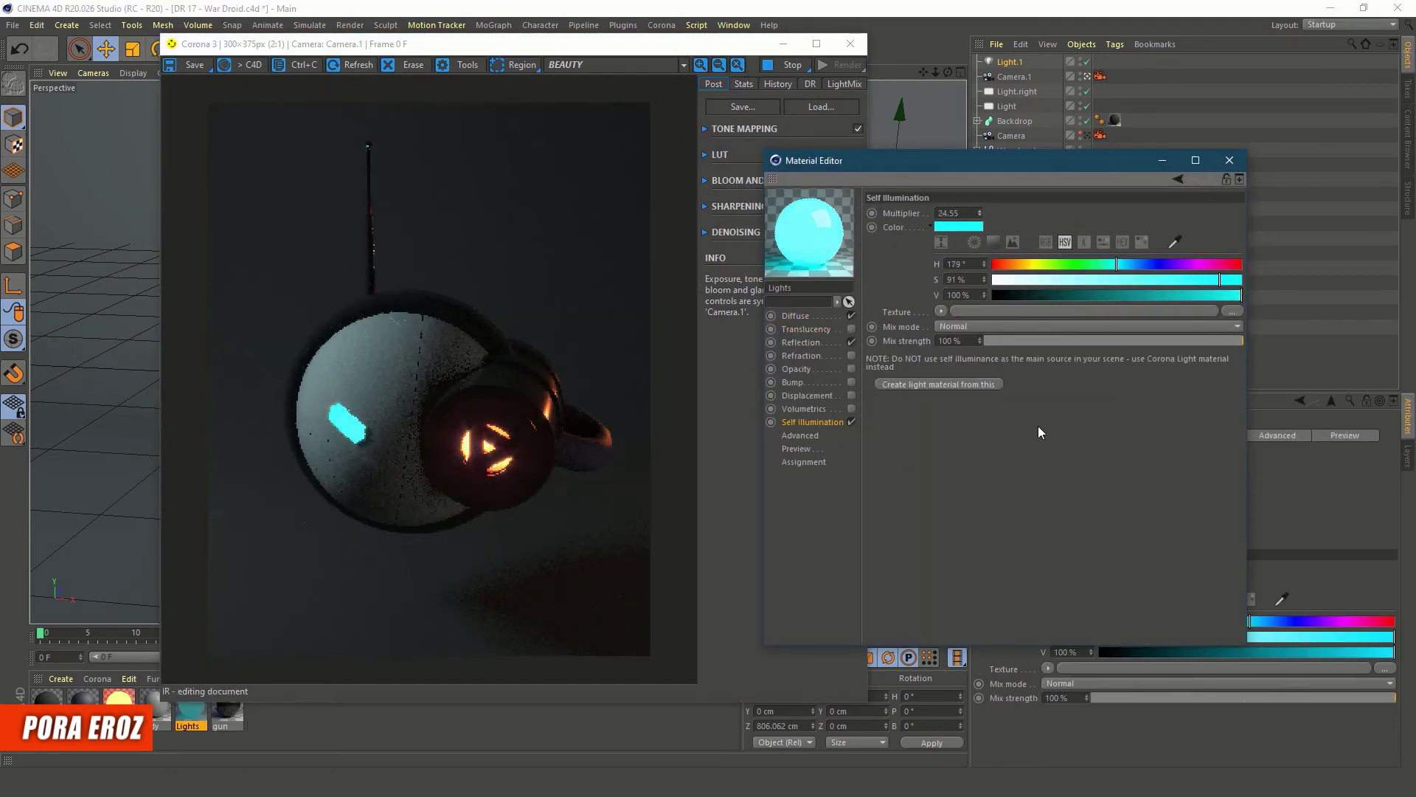
click(1229, 160)
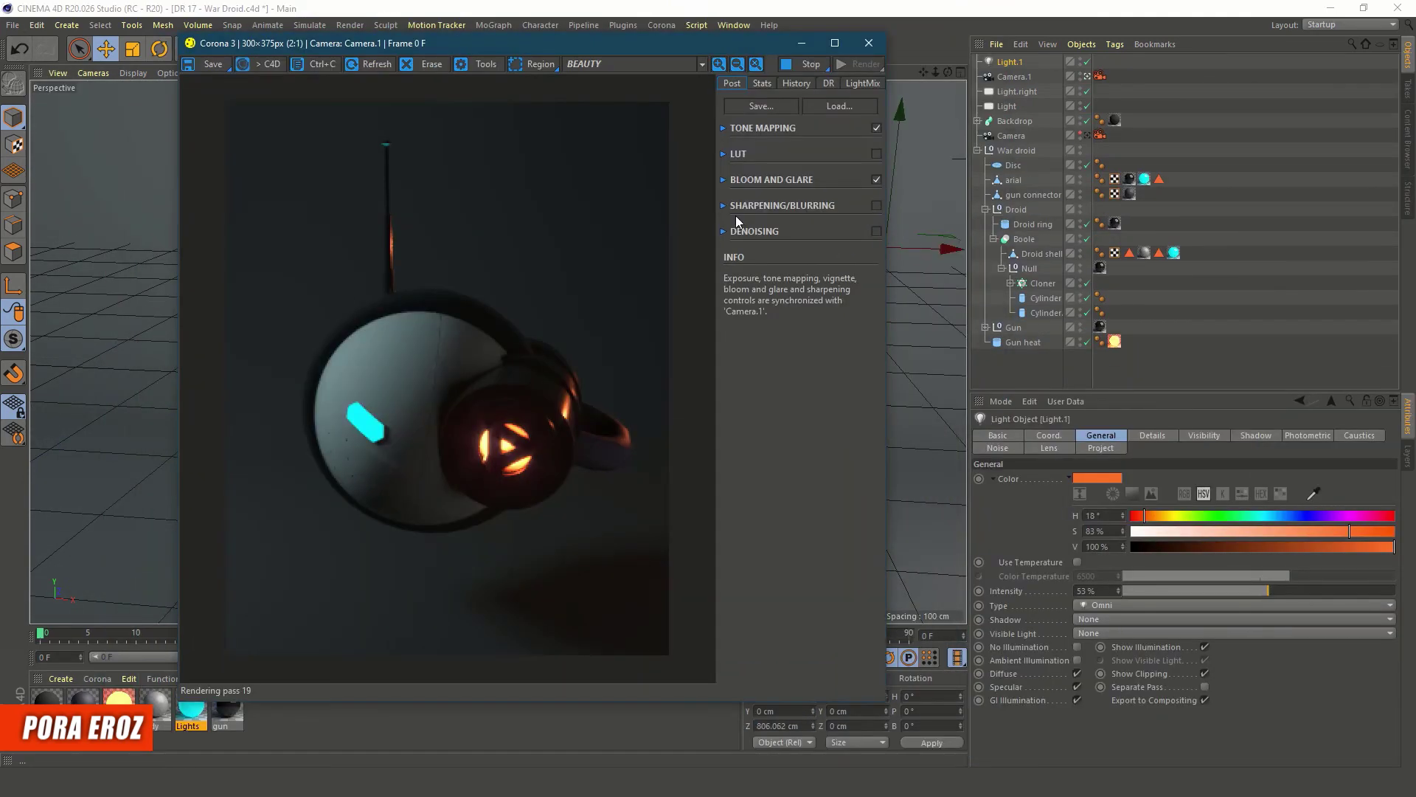
click(1125, 640)
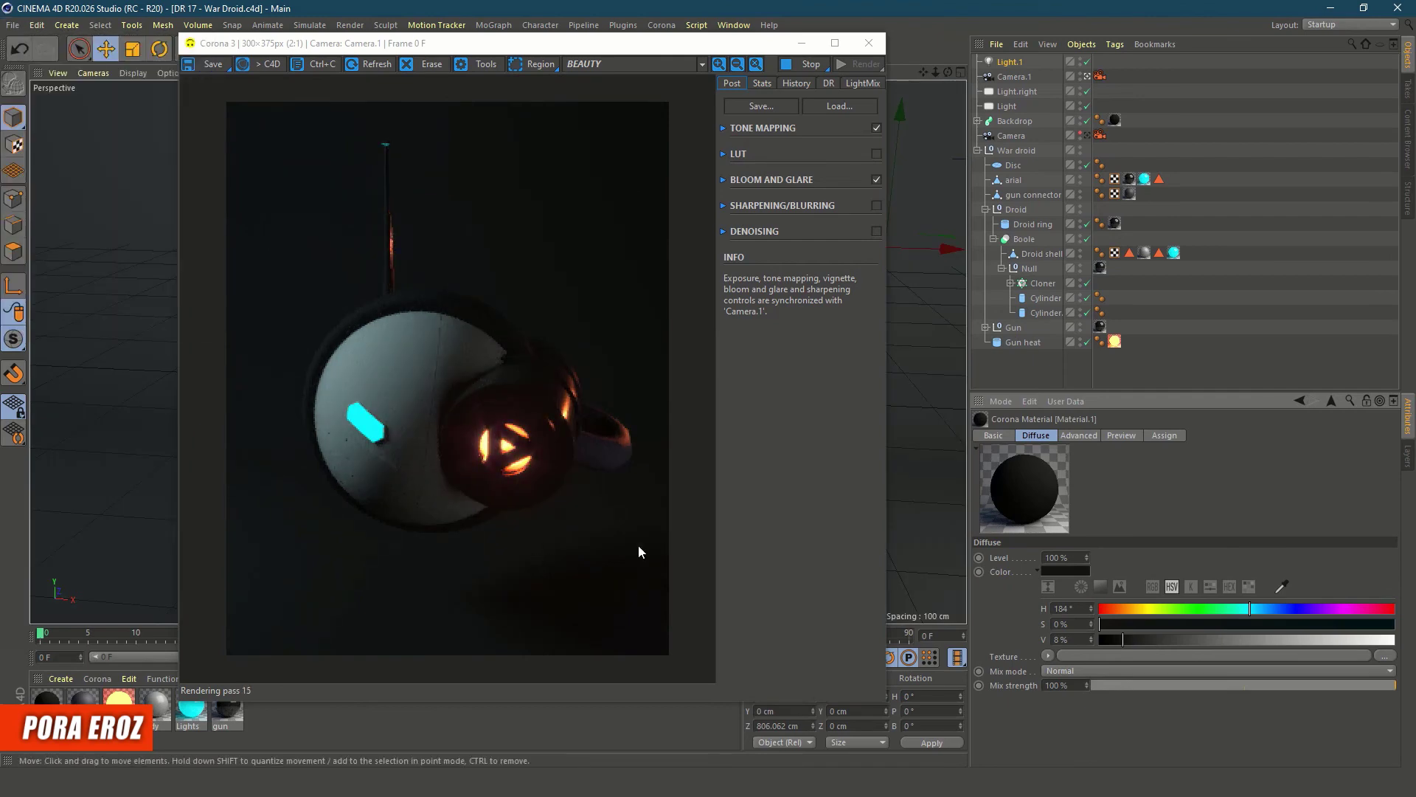
click(877, 154)
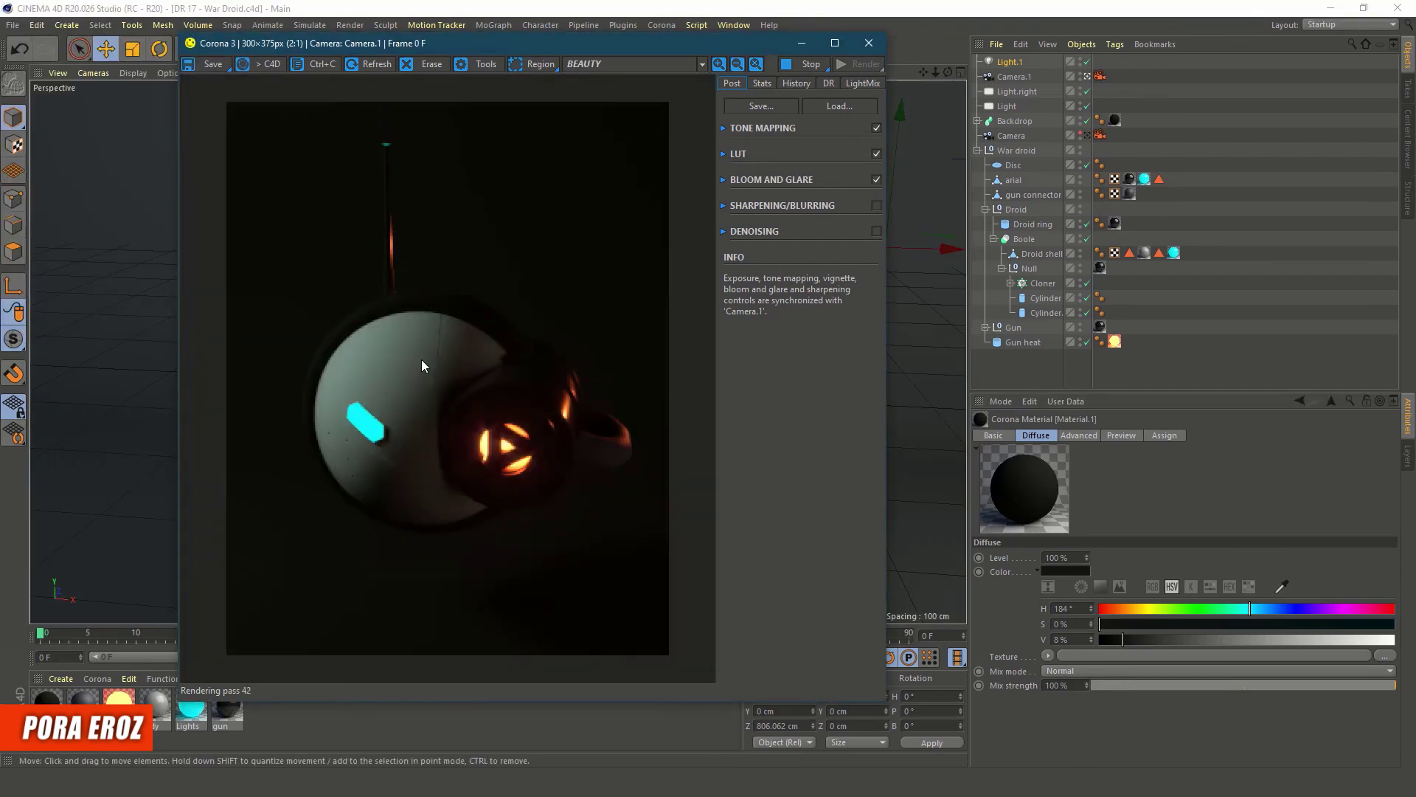